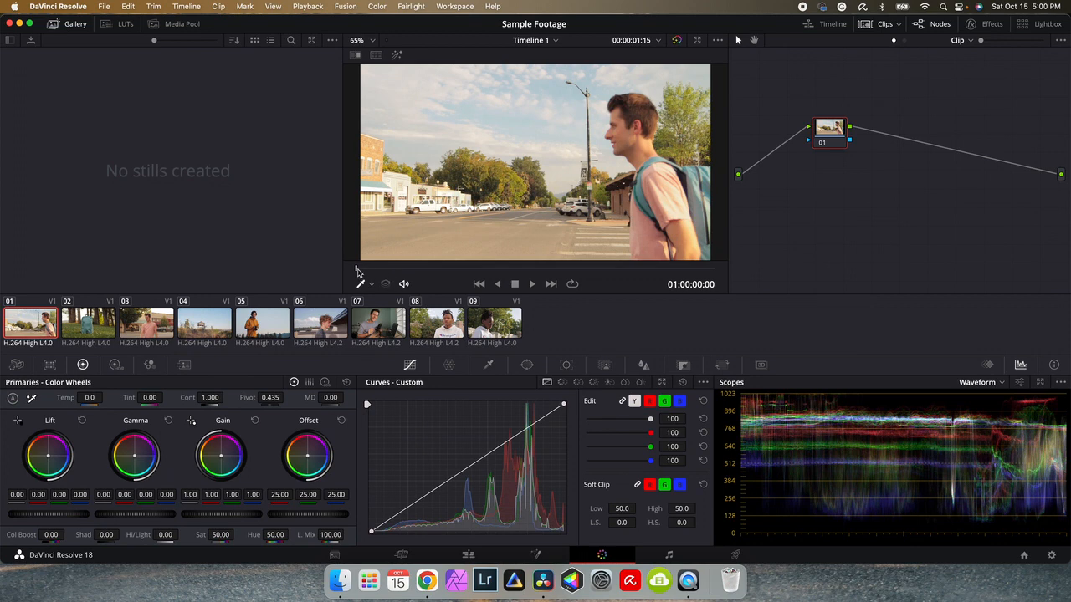
# Step: Desaturate the first clip completely by setting node 01's saturation to 0, using the frame at 01:00:01:22 as reference
pyautogui.moveTo(356, 269); pyautogui.dragTo(412, 273)
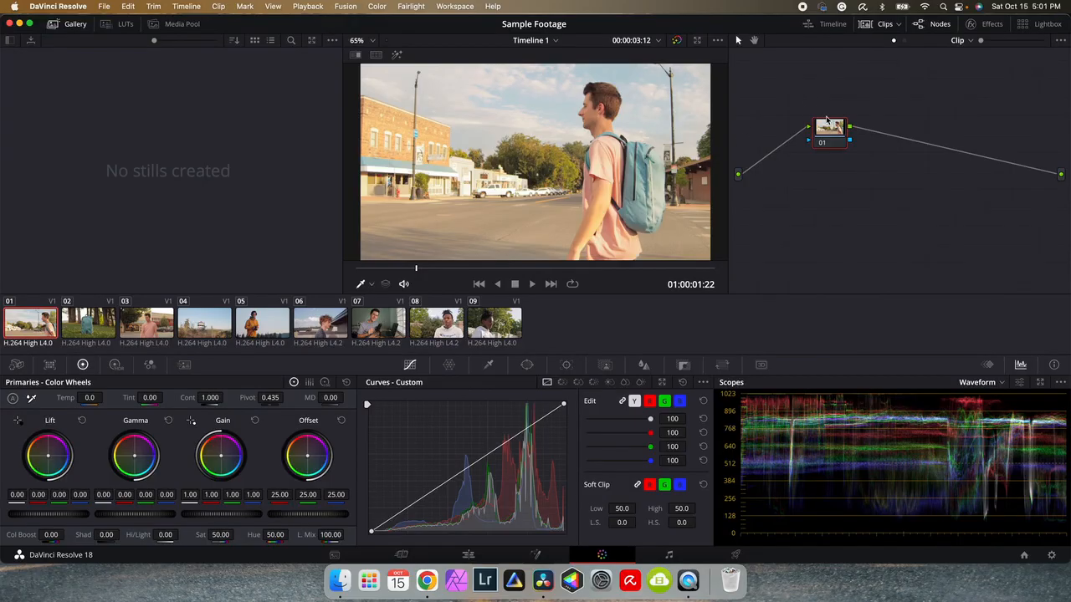
pyautogui.moveTo(834, 131); pyautogui.dragTo(782, 134)
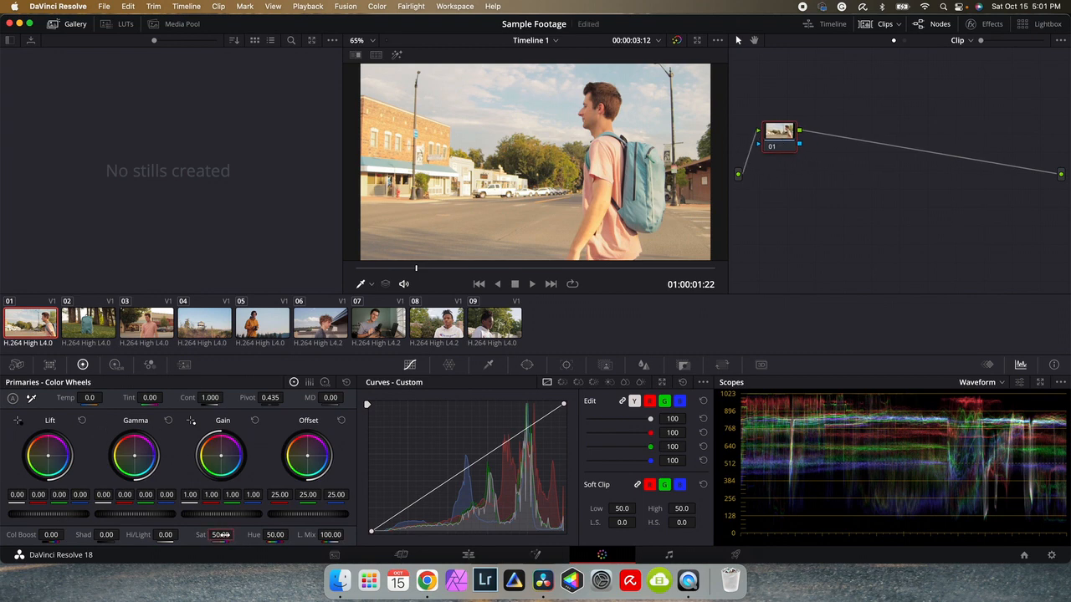
pyautogui.click(221, 536)
pyautogui.write('0')
pyautogui.press('Return')
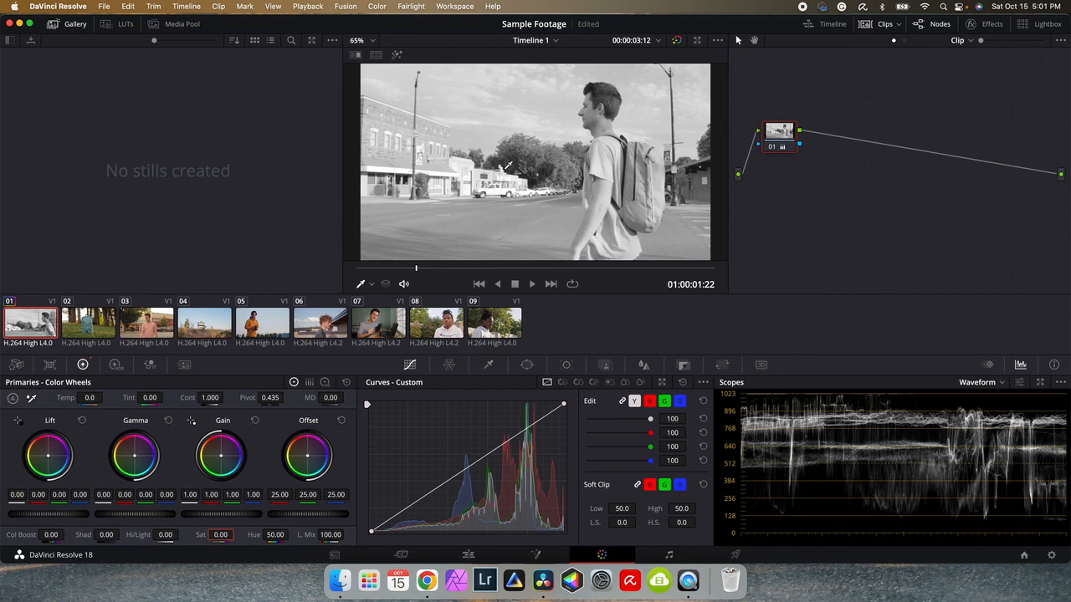
# Step: Add a serial node after node 01 and lower its overall offset to 14.50 to darken the image
pyautogui.hotkey('alt', 's')
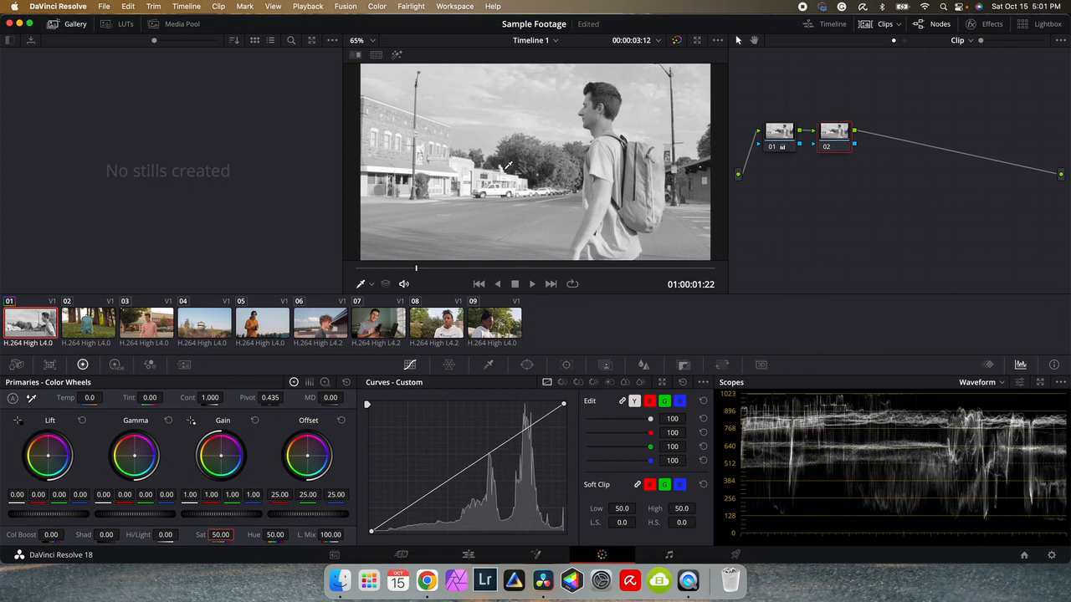
pyautogui.scroll(-2, 507, 165)
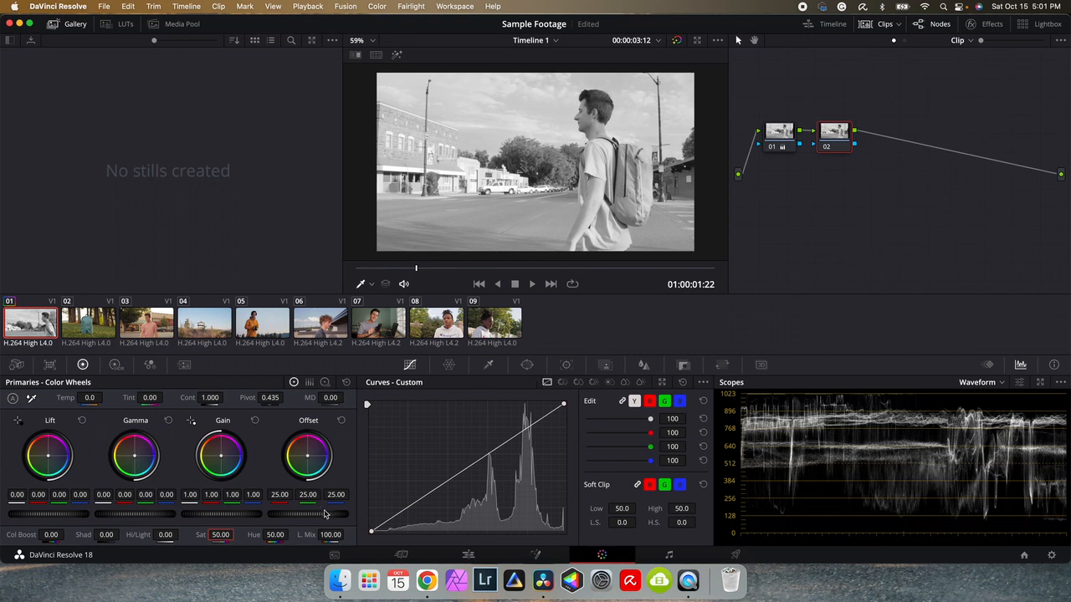
pyautogui.moveTo(325, 515); pyautogui.dragTo(226, 515)
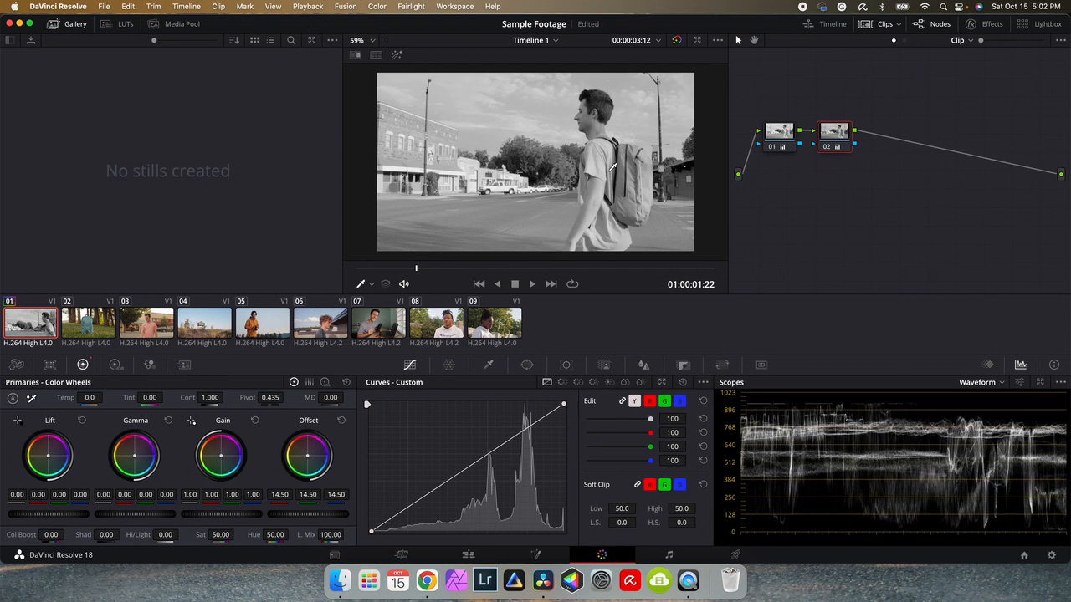
pyautogui.scroll(3, 505, 144)
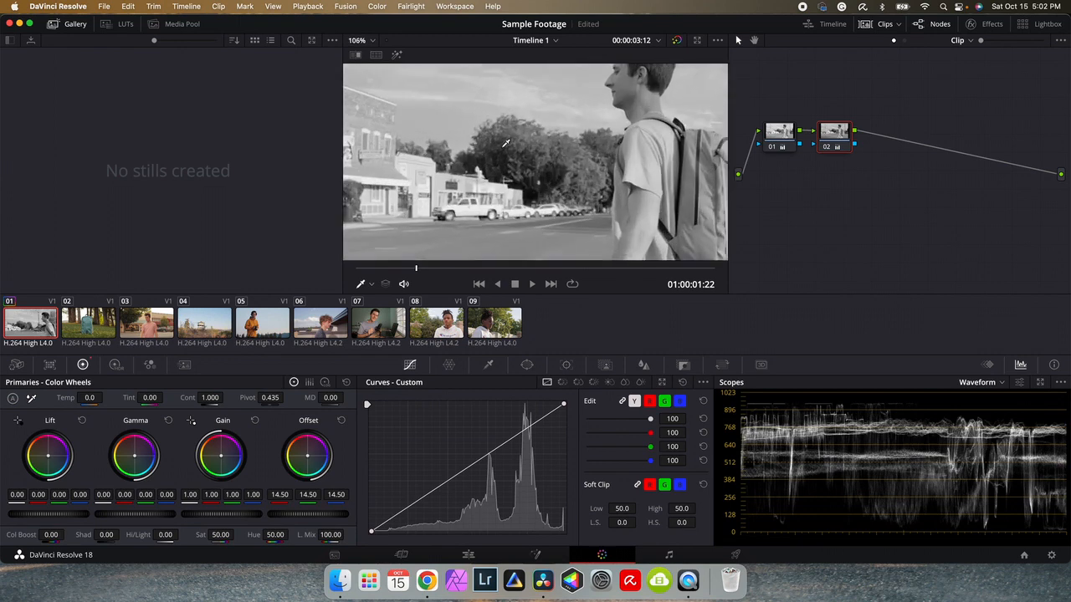
pyautogui.click(360, 41)
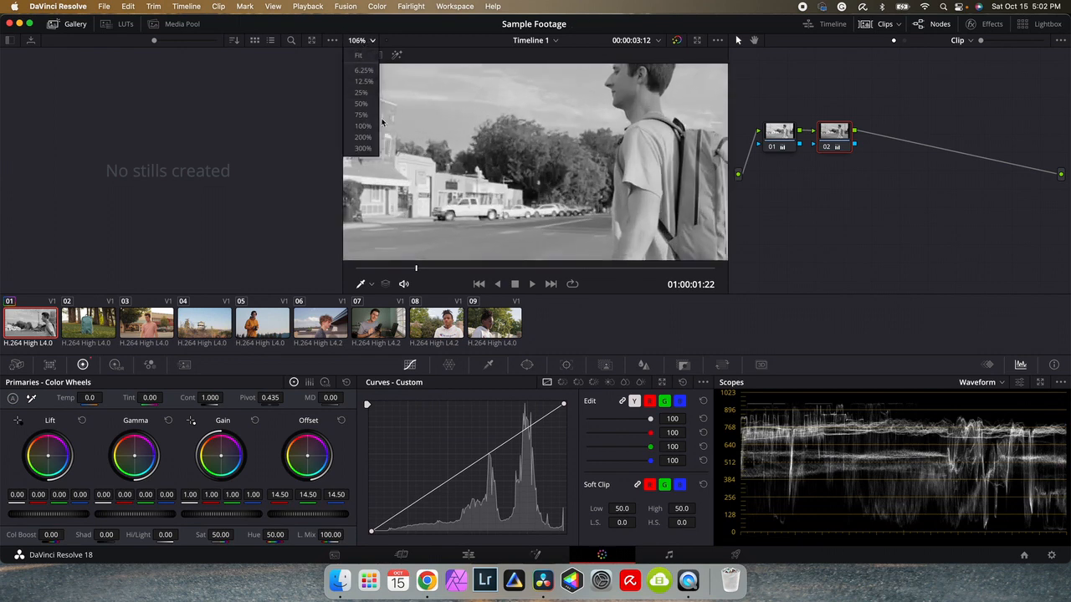
pyautogui.click(359, 59)
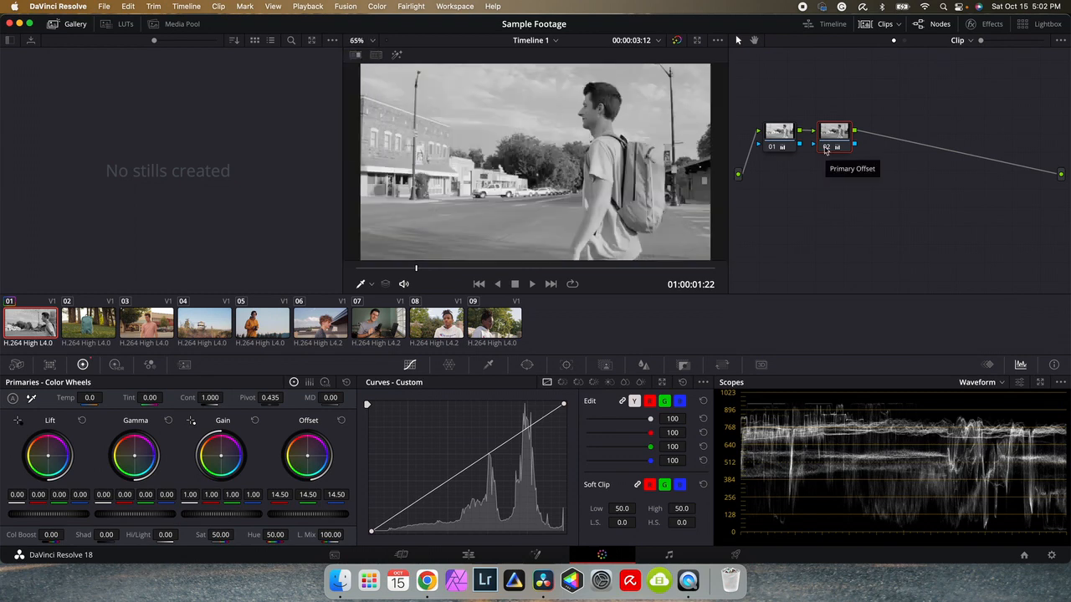
# Step: Compare the image with node 02's exposure adjustment disabled and enabled
pyautogui.click(825, 148)
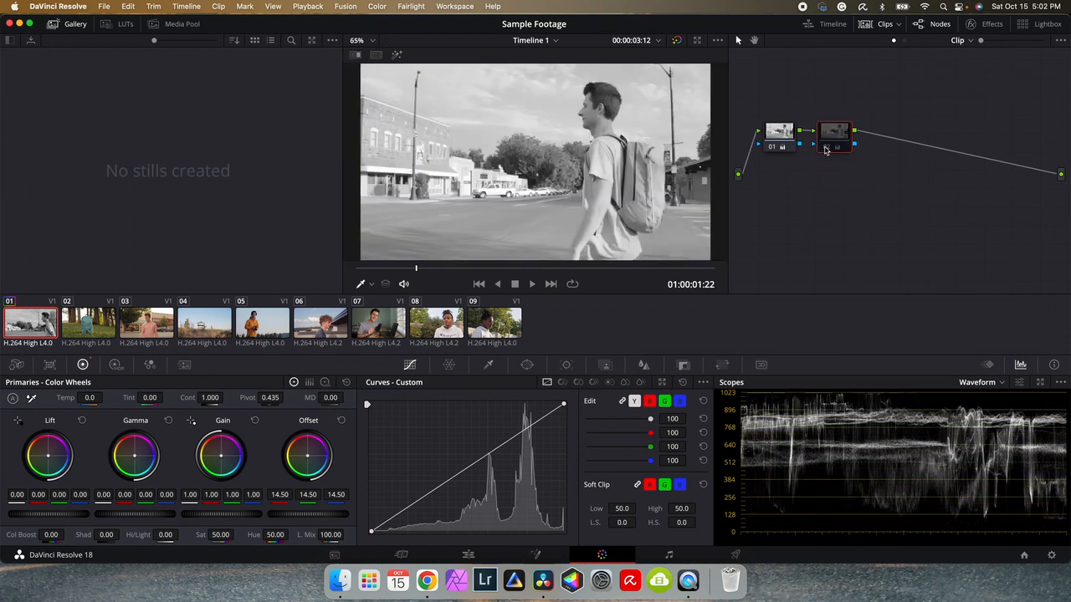
pyautogui.click(825, 148)
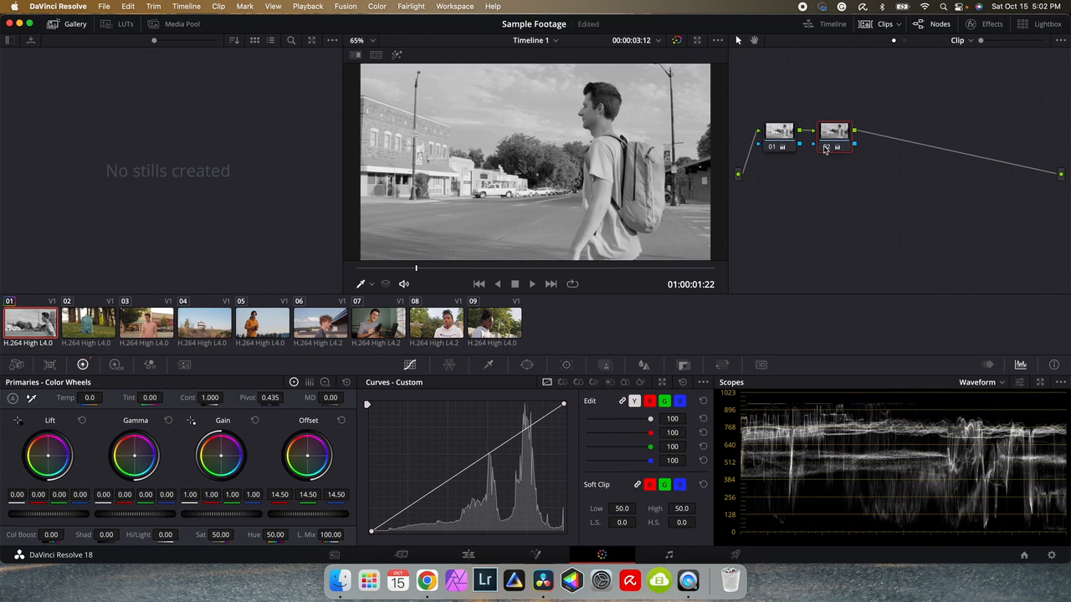
pyautogui.moveTo(827, 140); pyautogui.dragTo(824, 140)
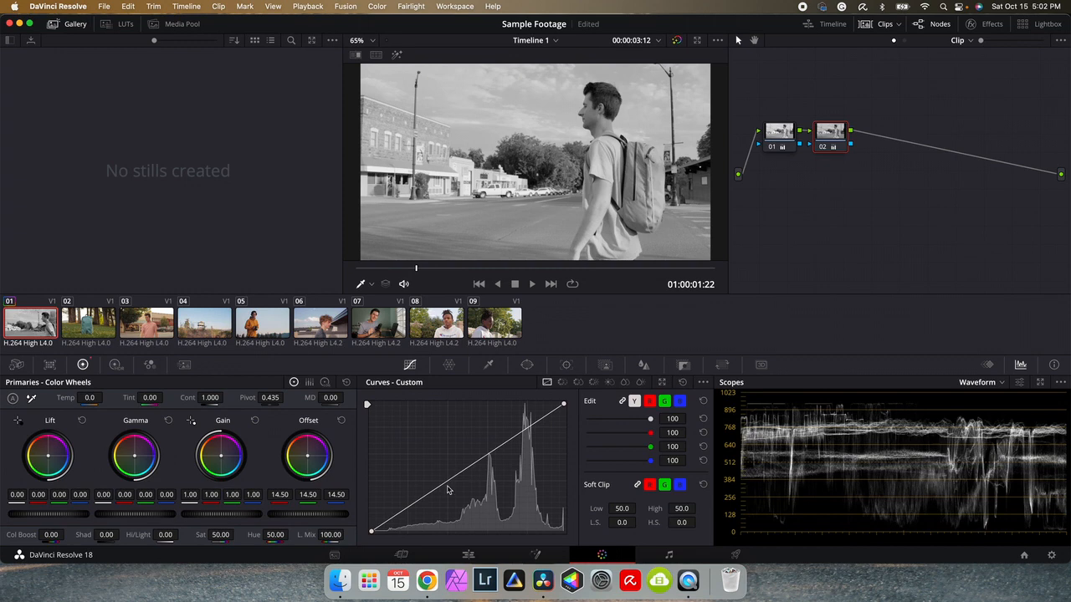
# Step: Add shadow, midtone and highlight points to node 02's custom curve for slight contrast, and lower its white endpoint a little
pyautogui.click(426, 496)
pyautogui.moveTo(426, 497); pyautogui.dragTo(430, 497)
pyautogui.click(466, 470)
pyautogui.moveTo(467, 470); pyautogui.dragTo(469, 469)
pyautogui.moveTo(527, 433); pyautogui.dragTo(565, 411)
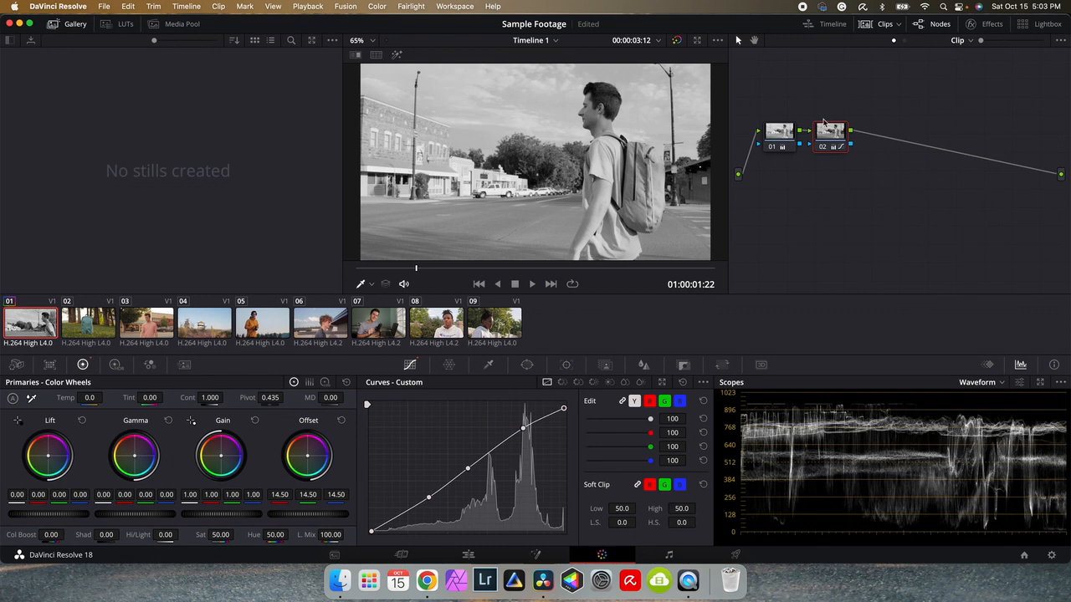
# Step: Label node 02 as the exposure and contrast node ("Exp. Con...") and disable the desaturation node 01
pyautogui.rightClick(827, 128)
pyautogui.click(855, 150)
pyautogui.press('Return')
pyautogui.click(772, 148)
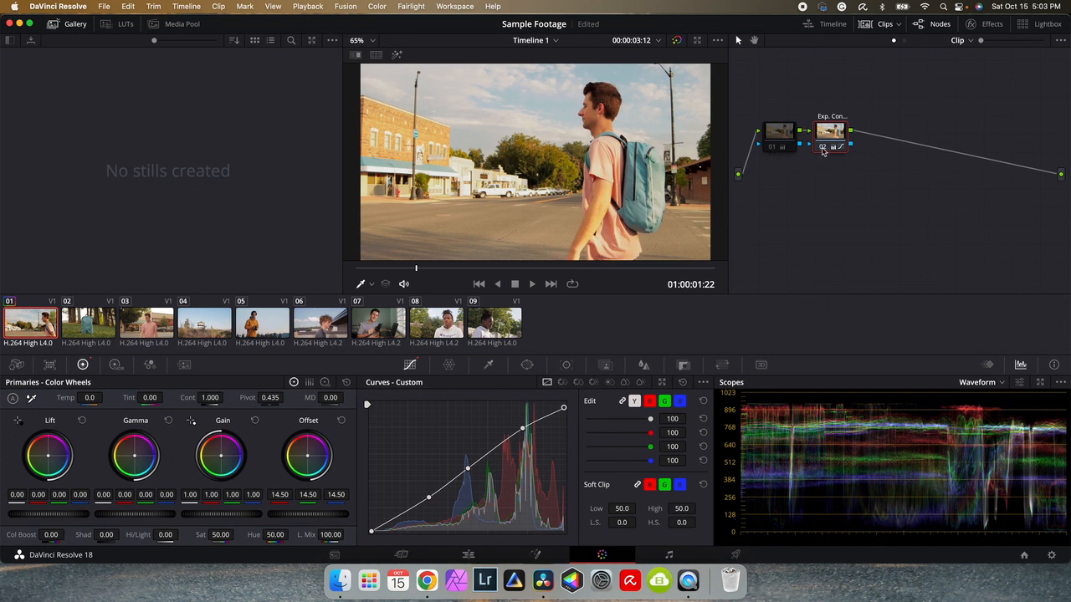
# Step: Compare the colour image with the exposure and contrast node disabled and enabled
pyautogui.click(823, 148)
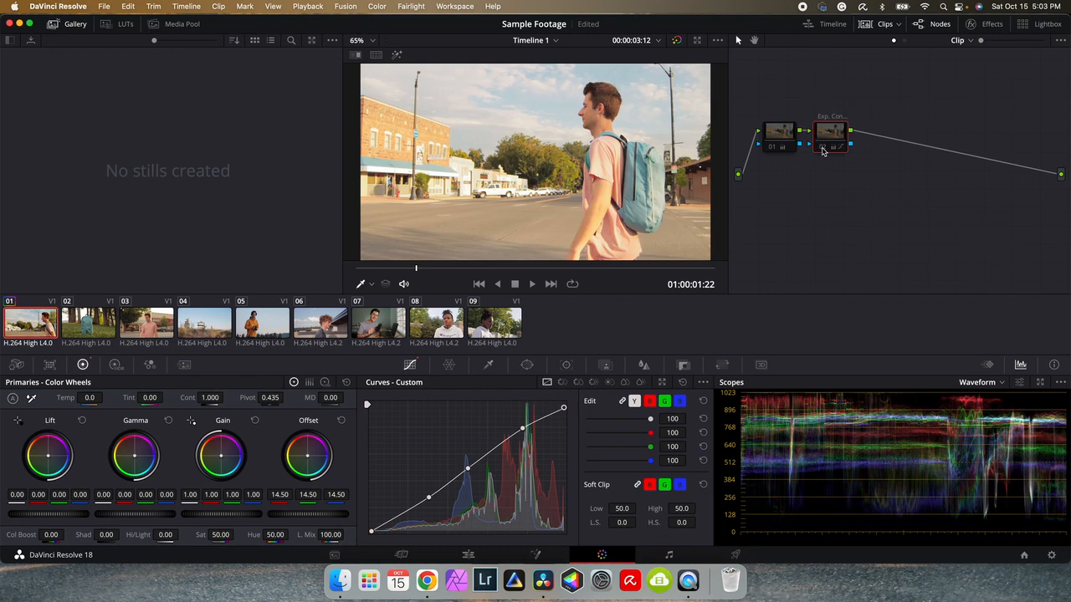
pyautogui.click(823, 149)
pyautogui.click(824, 148)
pyautogui.click(823, 148)
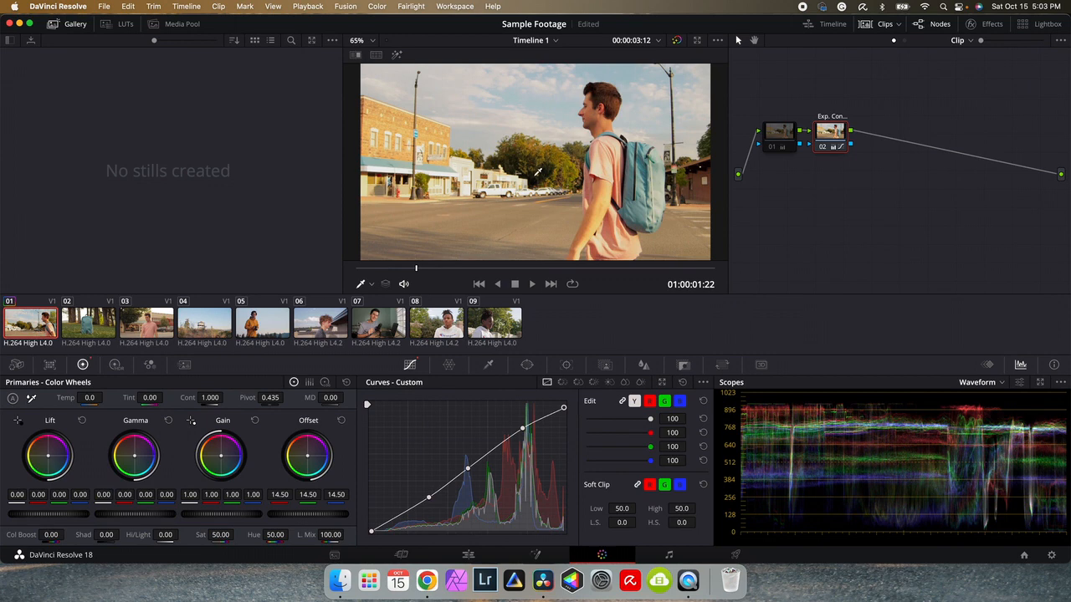
# Step: Add a third serial node, cool its temperature to -510, and compare the image without and with it
pyautogui.hotkey('alt', 's')
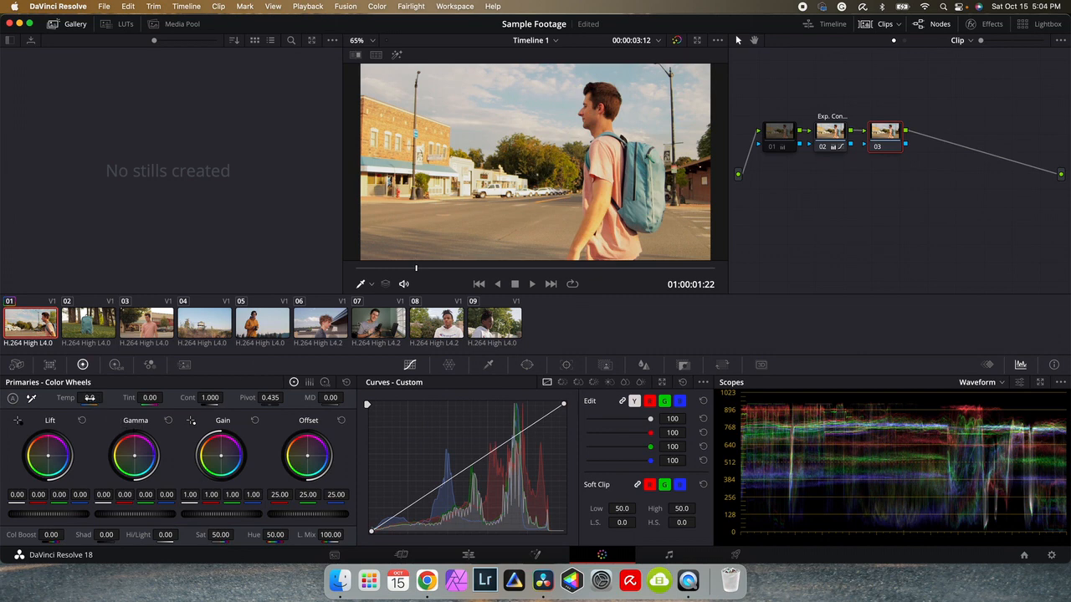
pyautogui.moveTo(90, 399); pyautogui.dragTo(35, 398)
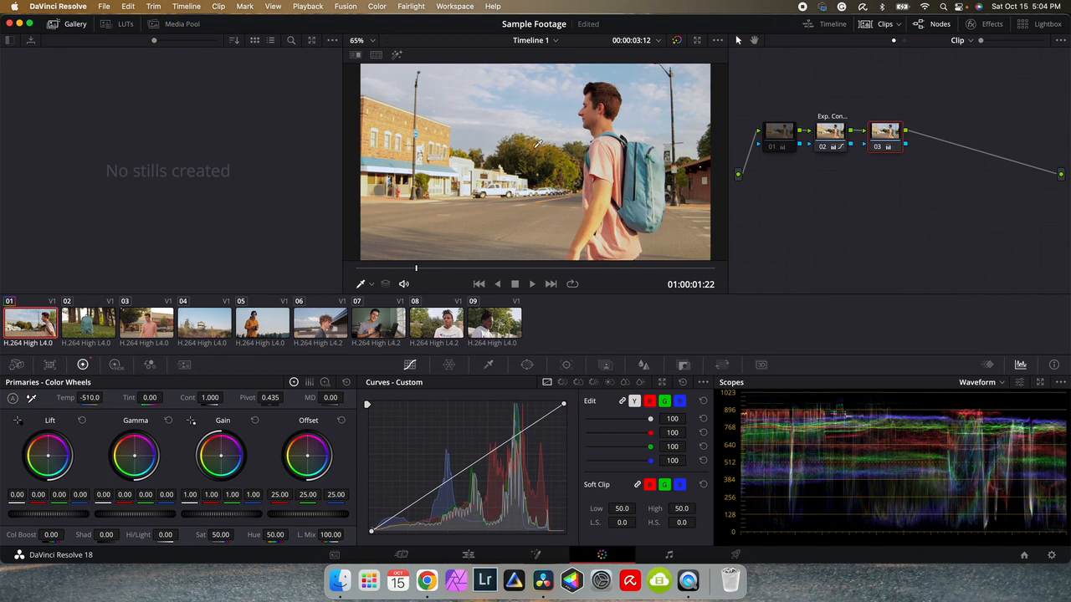
pyautogui.click(876, 148)
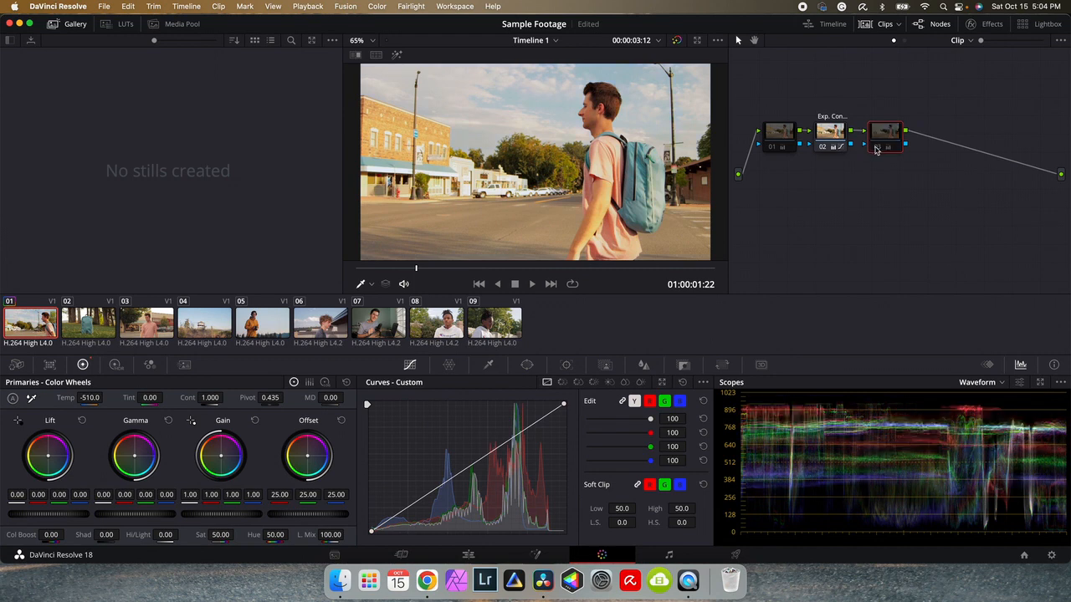
pyautogui.click(876, 149)
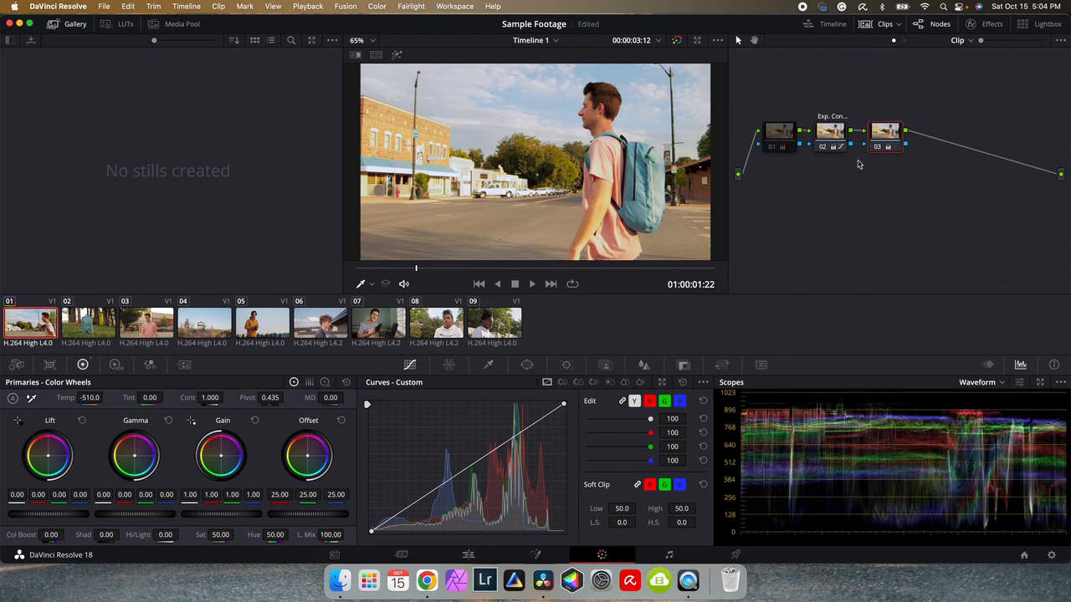
# Step: Refine node 03's white balance to a tint of -2.50 and a temperature of -440
pyautogui.moveTo(148, 399); pyautogui.dragTo(143, 399)
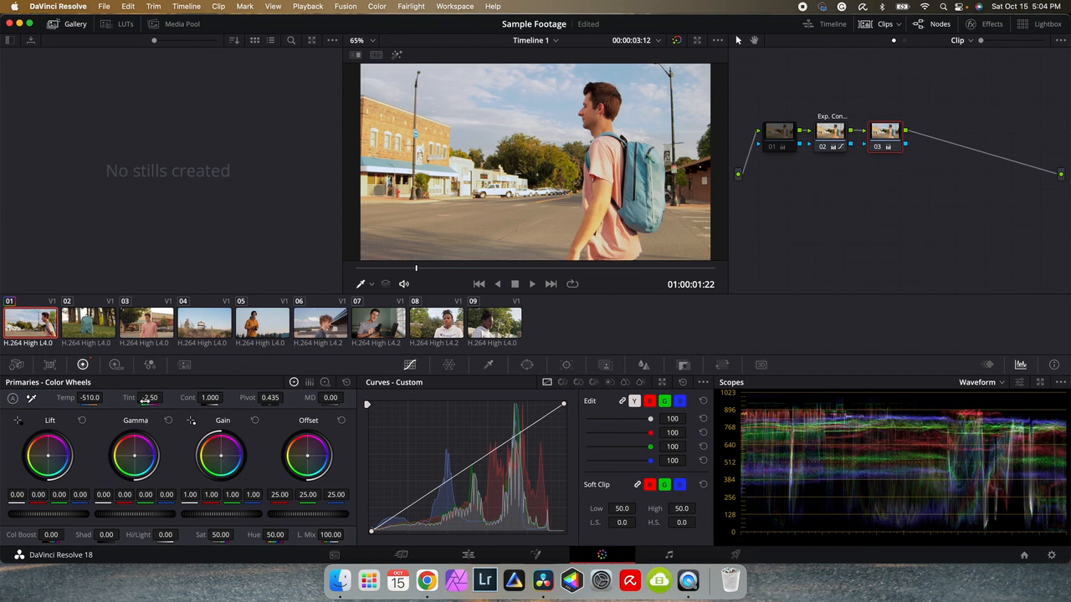
pyautogui.moveTo(99, 400); pyautogui.dragTo(105, 398)
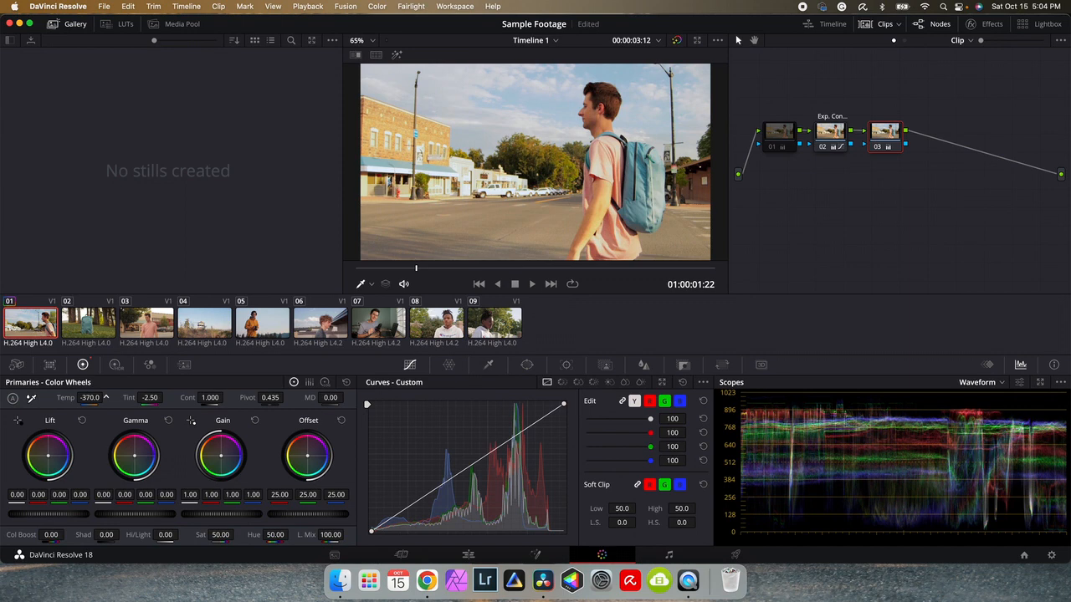
pyautogui.moveTo(105, 399); pyautogui.dragTo(89, 398)
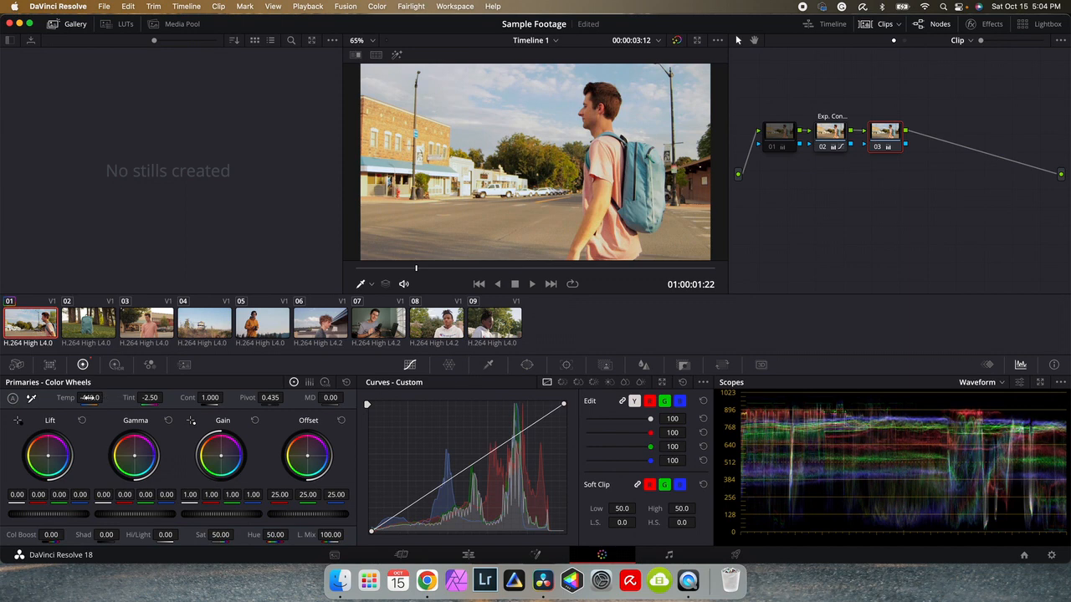
# Step: Try tint values of -6.50 and 0.50 on node 03, and reset the tint to 0
pyautogui.moveTo(160, 397); pyautogui.dragTo(162, 399)
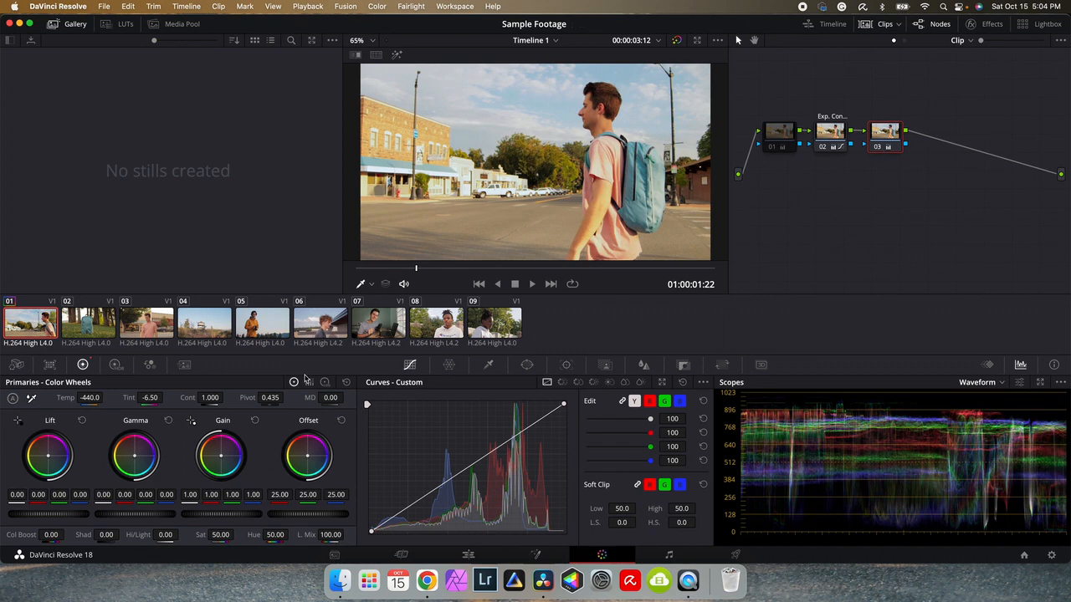
pyautogui.moveTo(166, 398); pyautogui.dragTo(164, 398)
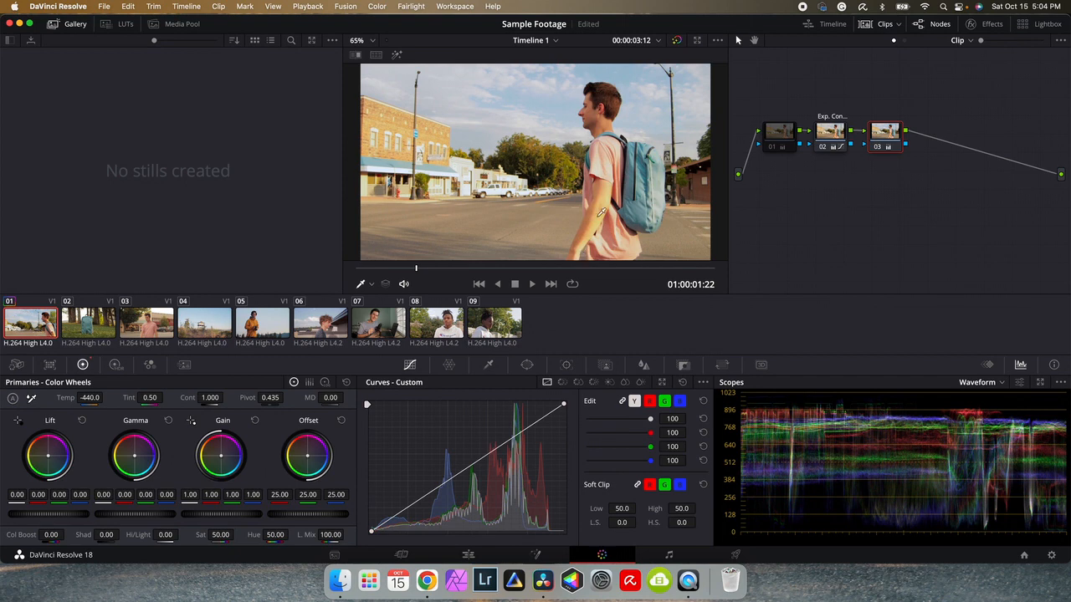
pyautogui.click(151, 398)
pyautogui.write('0')
pyautogui.press('Return')
# Step: Label node 03 as WB, and delete the disabled desaturation node, moving the remaining nodes toward the start of the graph
pyautogui.rightClick(884, 136)
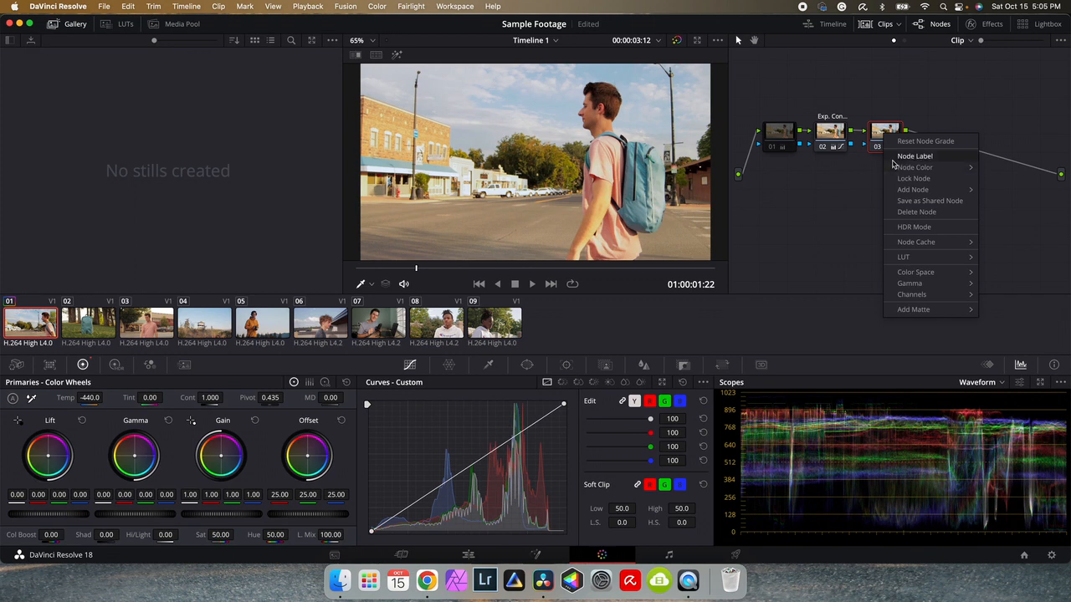
pyautogui.click(892, 161)
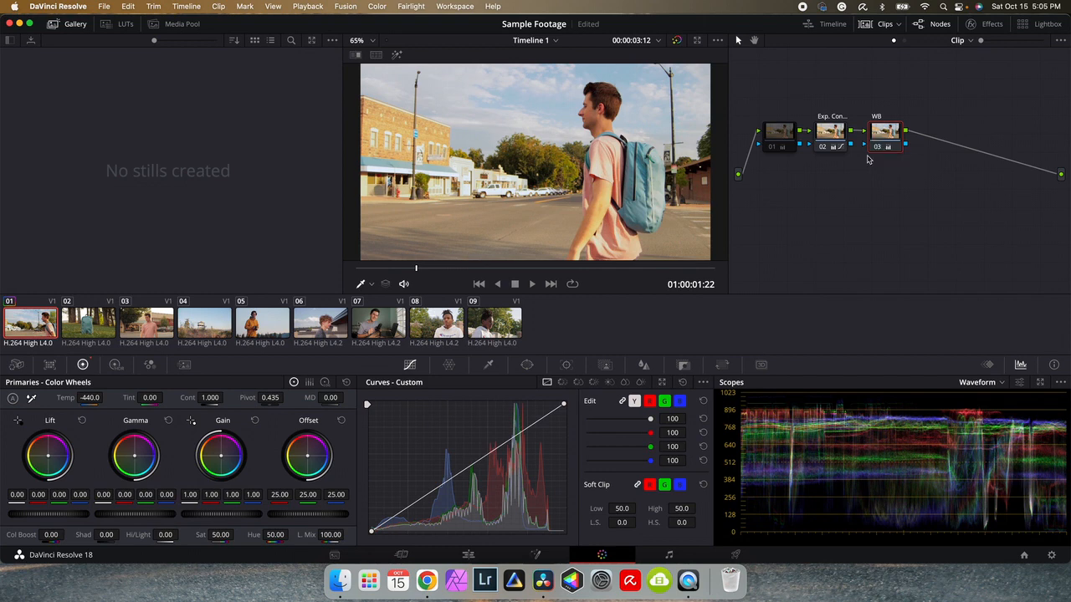
pyautogui.click(770, 131)
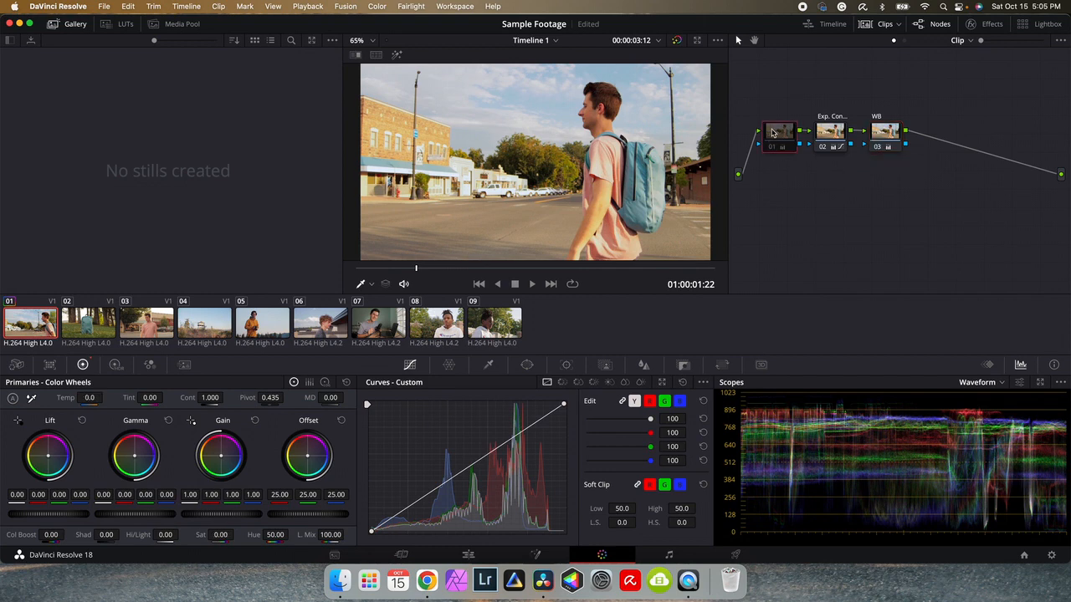
pyautogui.press('Delete')
pyautogui.moveTo(772, 130); pyautogui.dragTo(883, 132)
pyautogui.moveTo(882, 132); pyautogui.dragTo(830, 142)
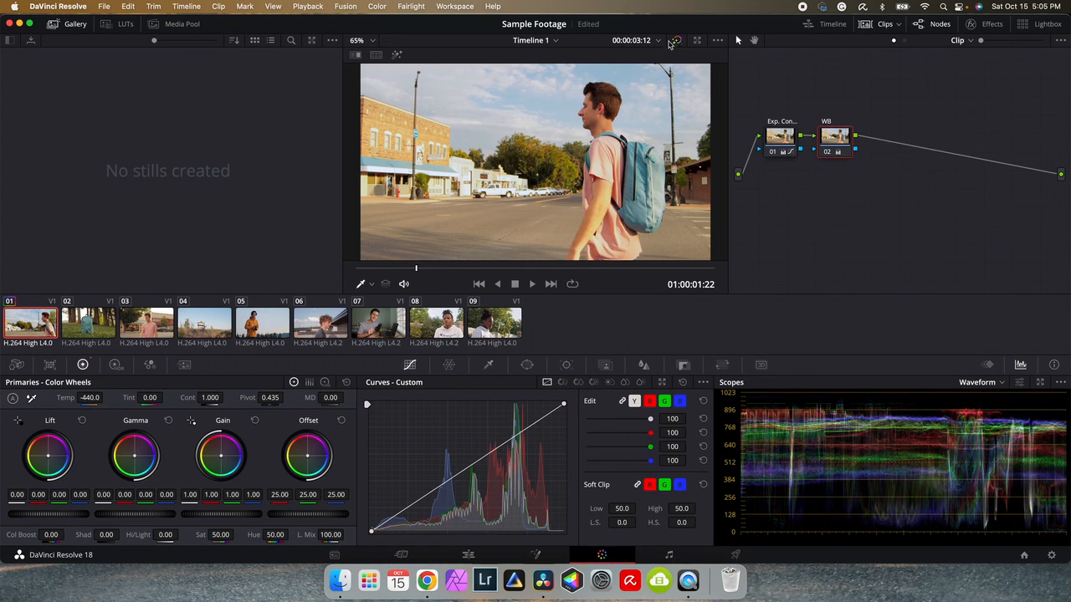
# Step: Compare the first clip before and after grading by bypassing and restoring all its grades
pyautogui.click(676, 41)
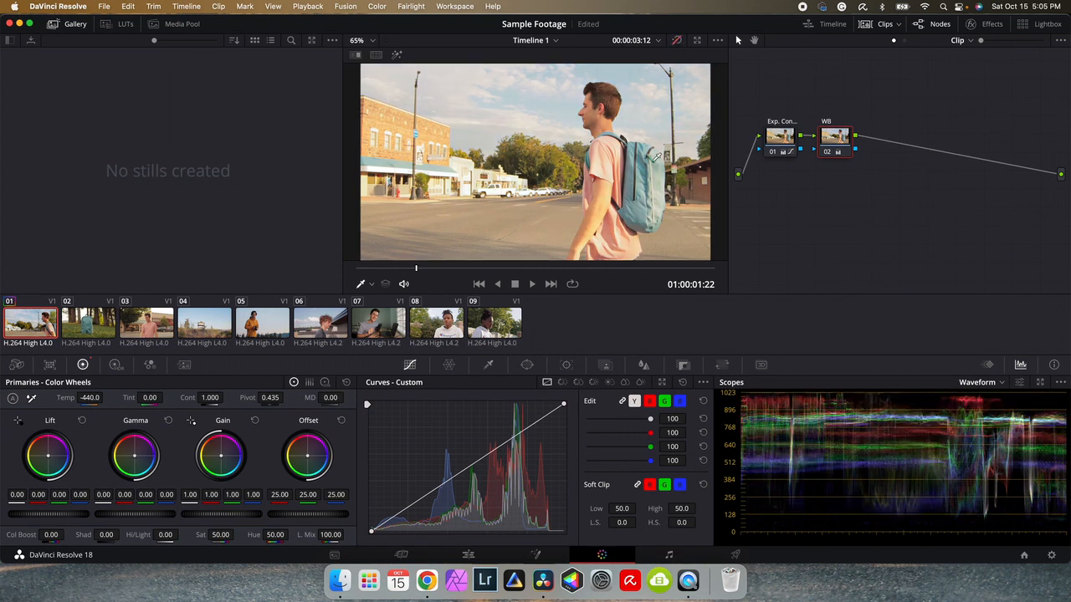
pyautogui.click(677, 41)
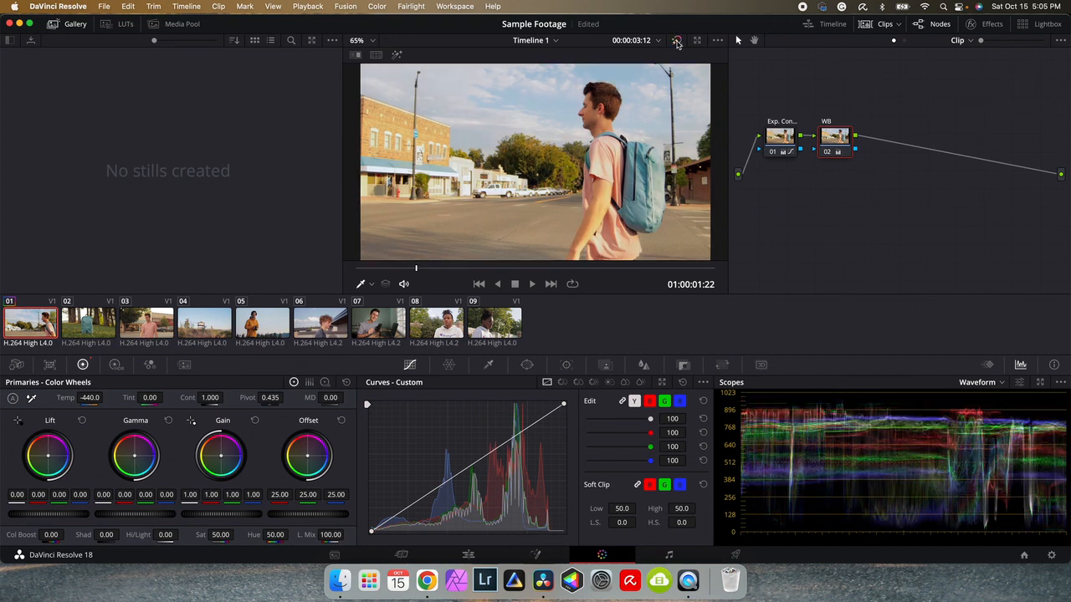
pyautogui.click(677, 41)
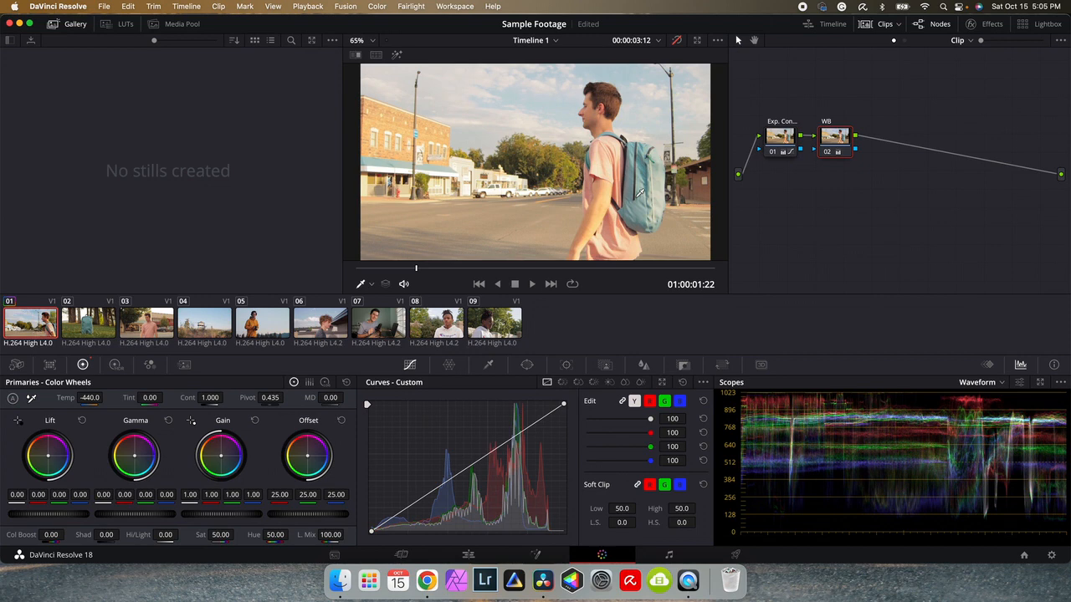
pyautogui.click(678, 41)
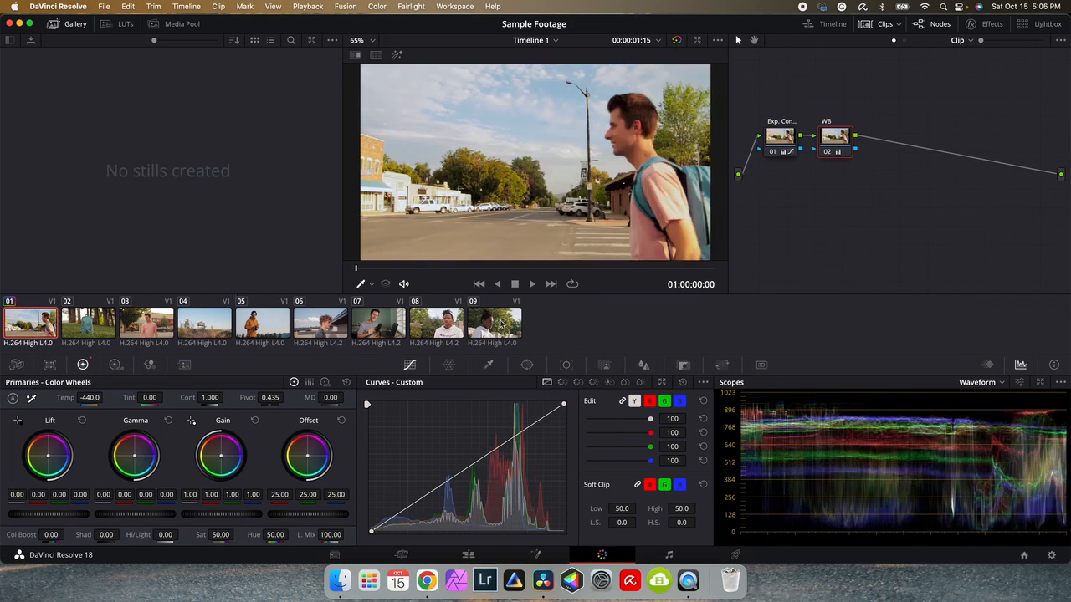
# Step: On clip 02, move node 01 toward the graph's start, set its saturation to 0, and add a serial node after it
pyautogui.click(94, 328)
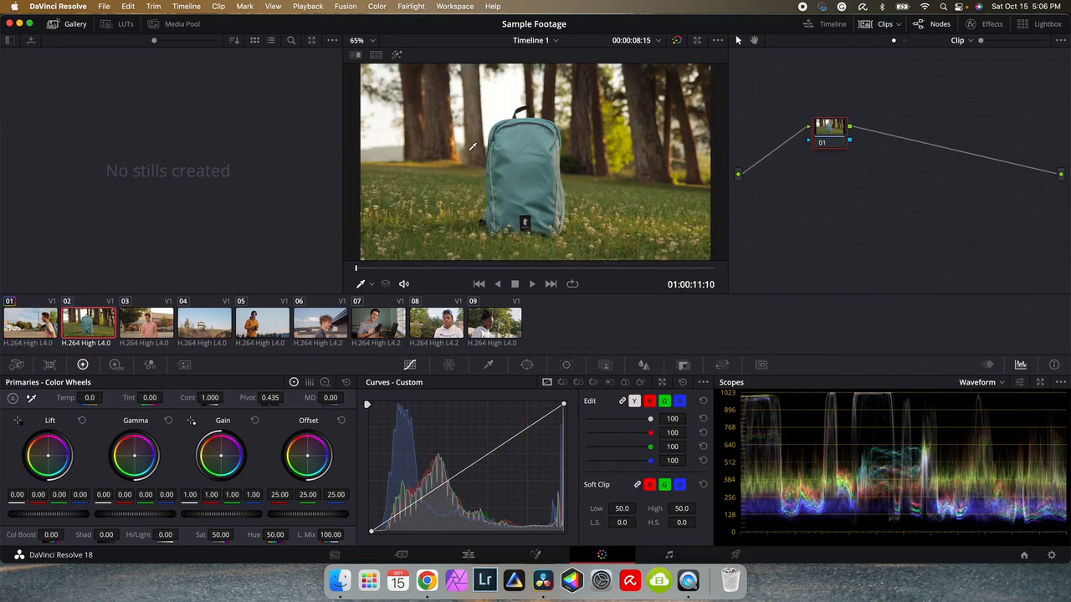
pyautogui.moveTo(839, 131); pyautogui.dragTo(798, 137)
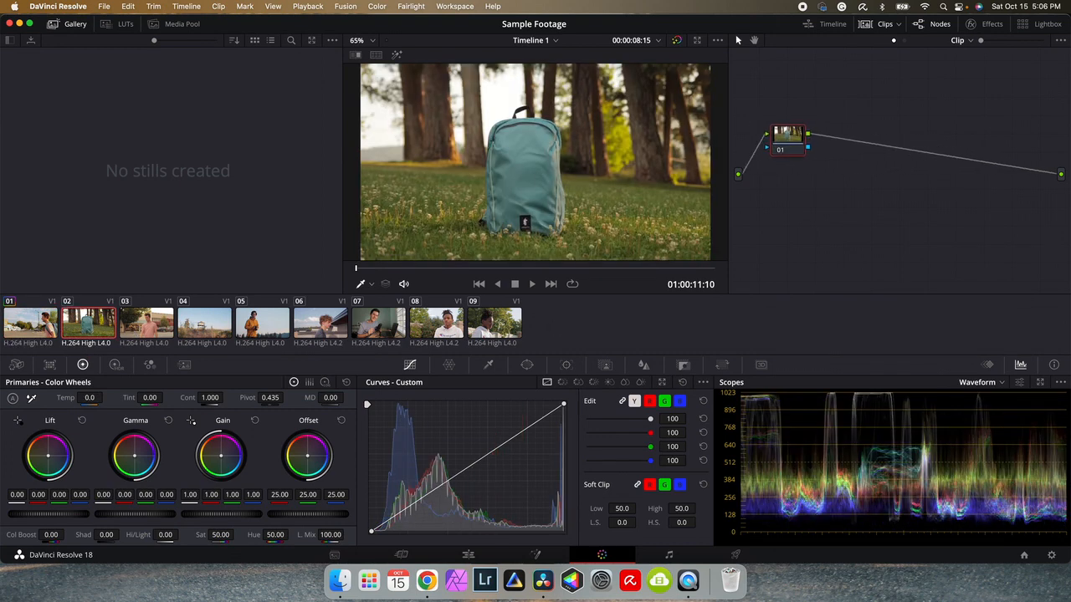
pyautogui.doubleClick(223, 535)
pyautogui.write('0')
pyautogui.press('Return')
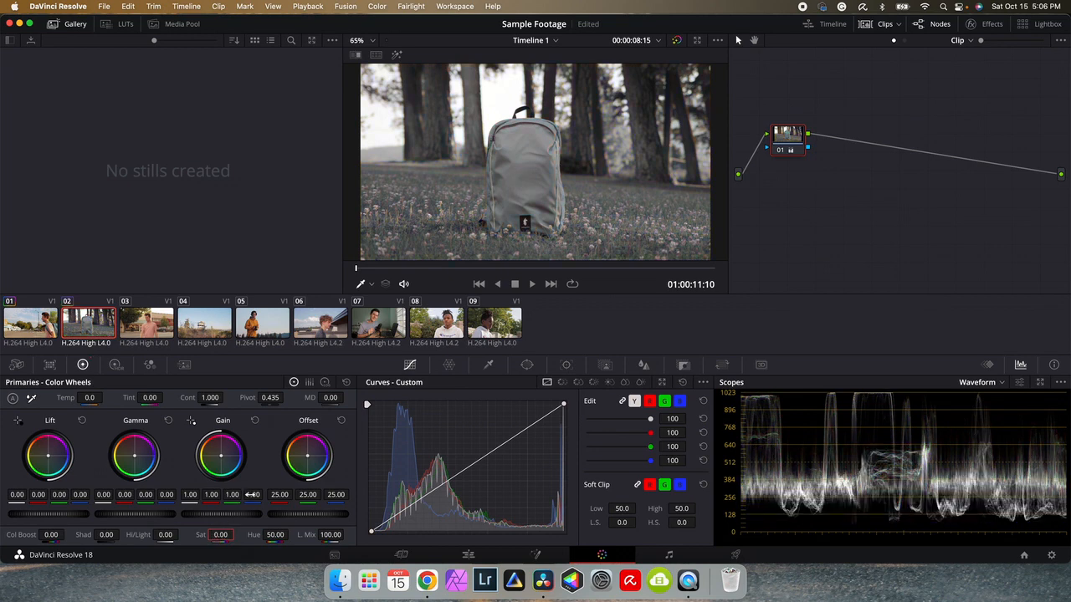
pyautogui.hotkey('alt', 's')
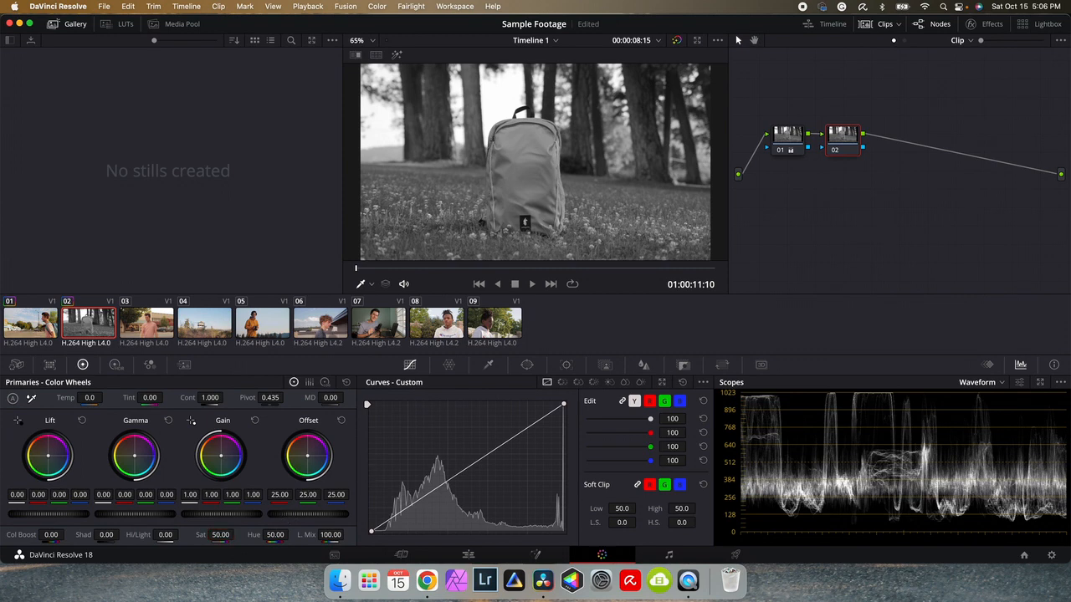
# Step: Set node 02's overall offset to 32.35 and its gain to 0.88
pyautogui.moveTo(307, 514); pyautogui.dragTo(423, 515)
pyautogui.moveTo(232, 515); pyautogui.dragTo(198, 514)
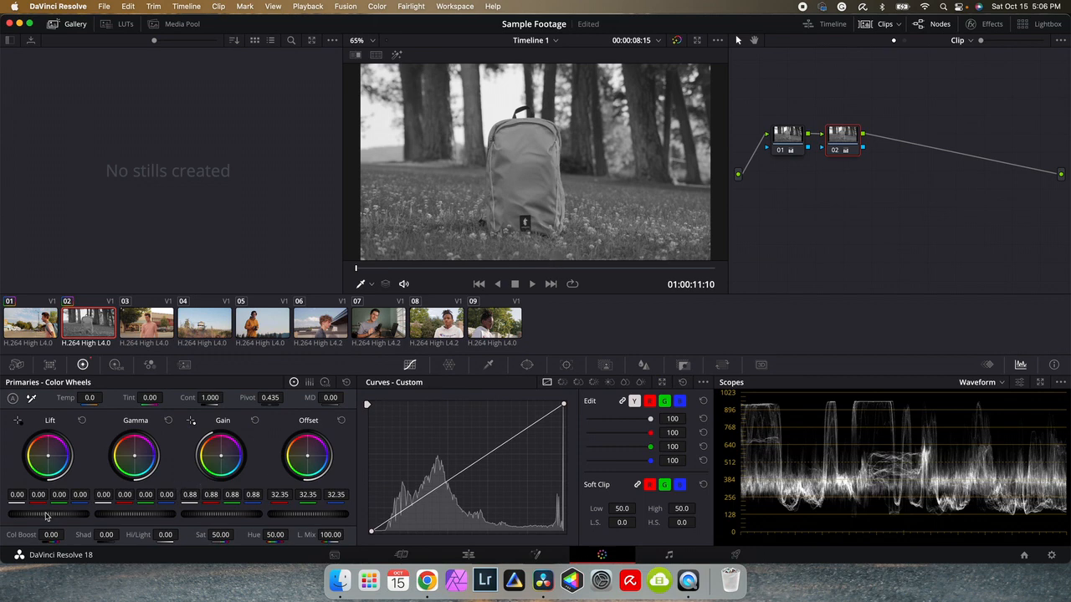
pyautogui.moveTo(53, 515)
pyautogui.mouseDown()
pyautogui.moveTo(38, 515)
pyautogui.moveTo(54, 514)
pyautogui.mouseUp()
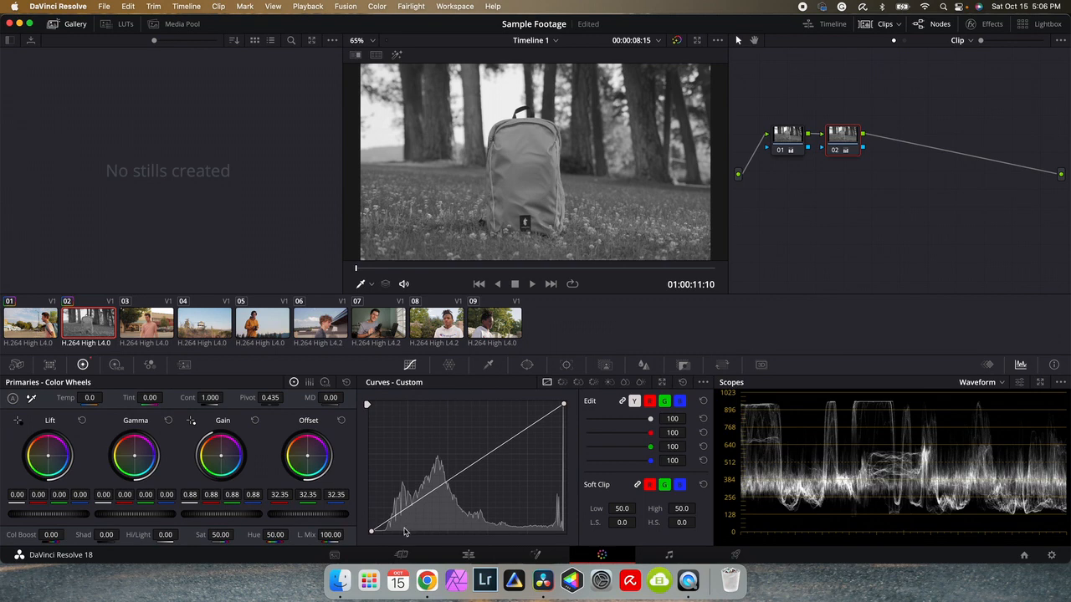
# Step: Shape node 02's custom curve into a gentle S with darker shadows and brighter highlights, and lower its white end point slightly
pyautogui.moveTo(405, 510); pyautogui.dragTo(406, 514)
pyautogui.click(517, 438)
pyautogui.moveTo(516, 438); pyautogui.dragTo(514, 429)
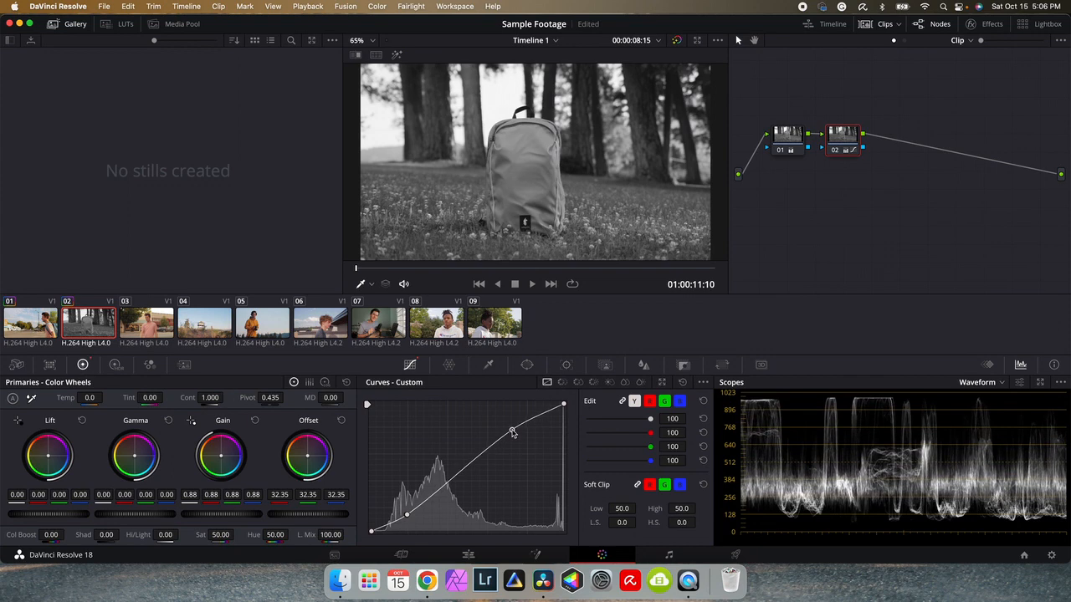
pyautogui.moveTo(565, 406); pyautogui.dragTo(565, 409)
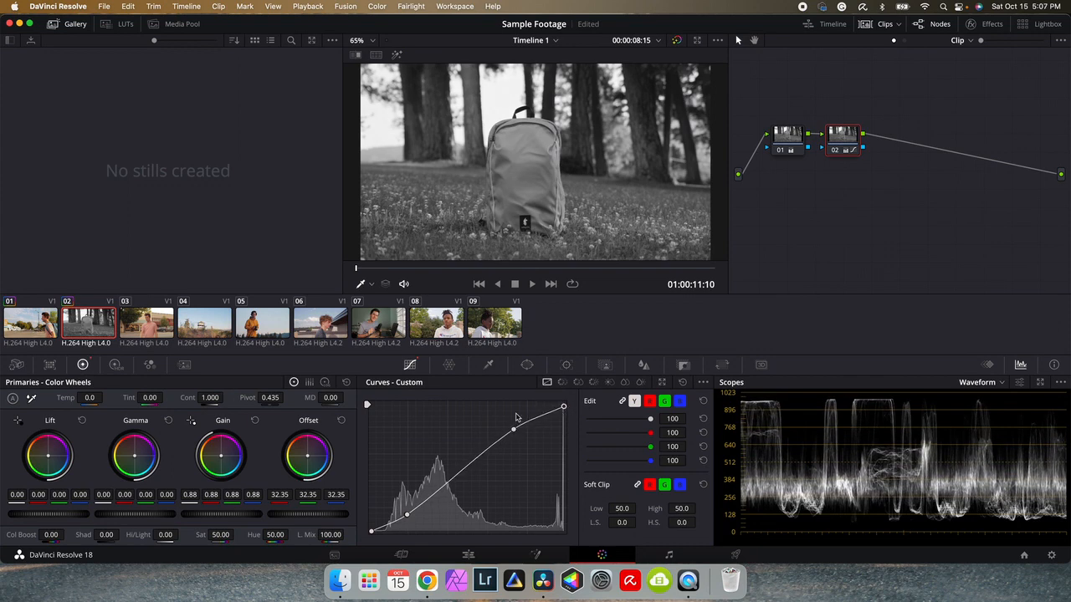
# Step: Label clip 02's node 02 as Exp. Contrast
pyautogui.rightClick(855, 135)
pyautogui.click(866, 157)
pyautogui.write('Exp. Contrast')
pyautogui.press('Return')
# Step: Disable clip 02's desaturation node and compare the image with the Exp. Contrast node repeatedly turned off and on
pyautogui.click(780, 152)
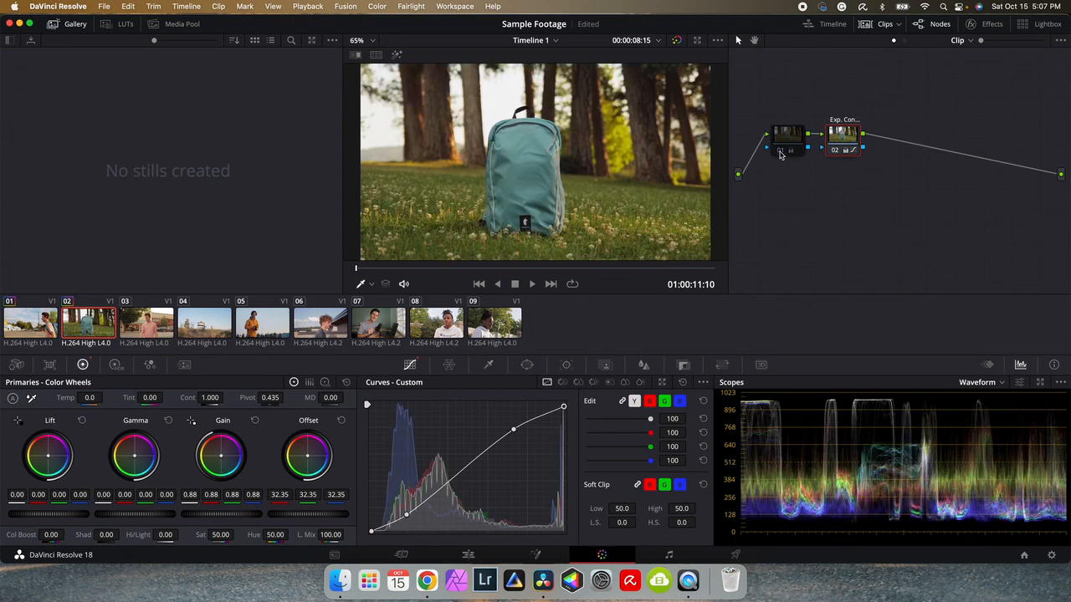
pyautogui.click(835, 152)
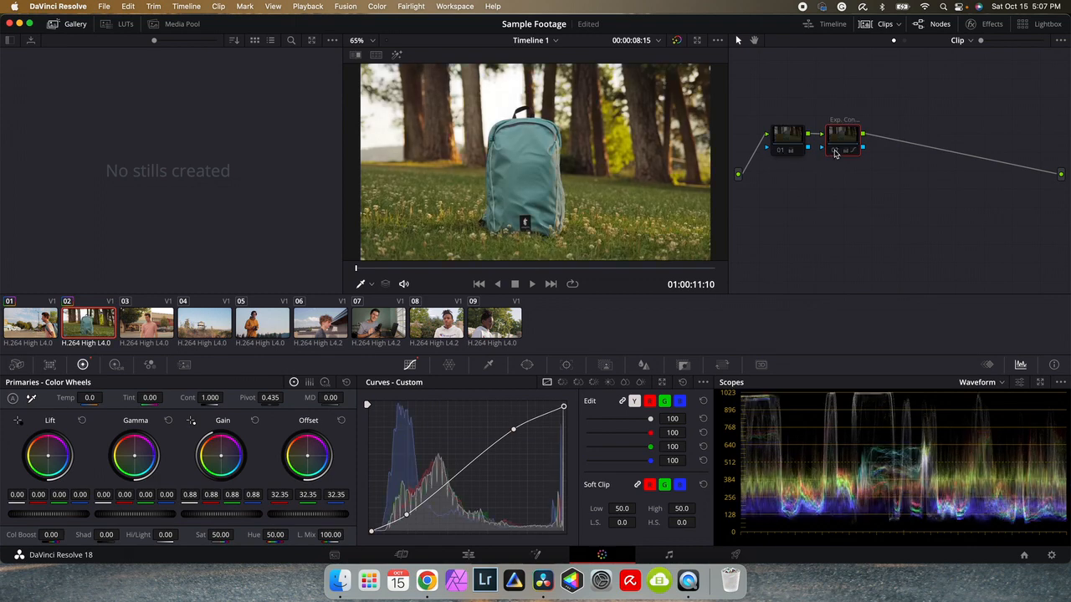
pyautogui.click(835, 152)
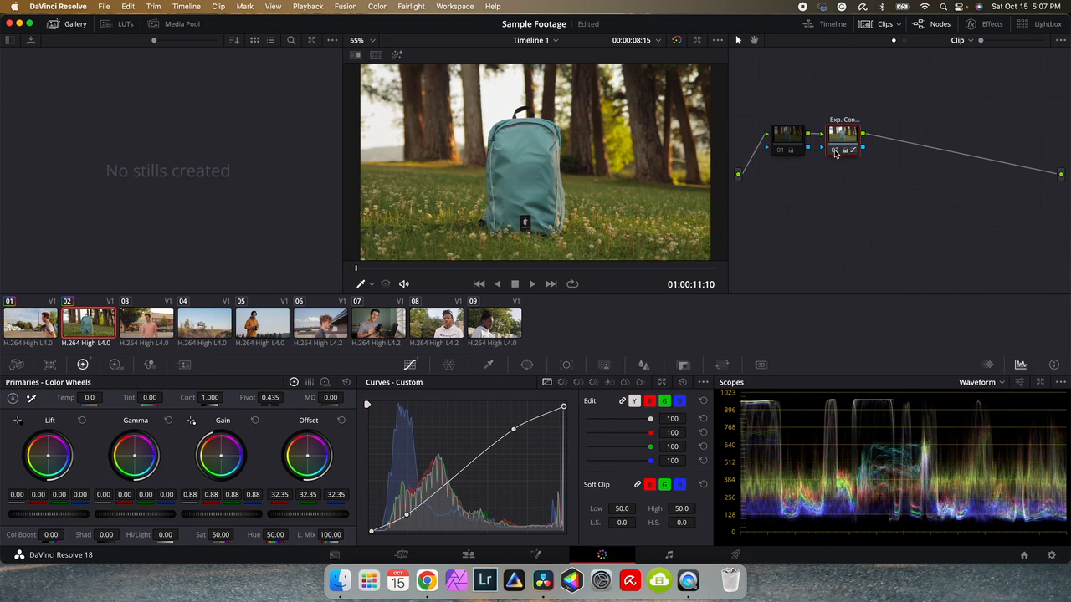
pyautogui.click(835, 152)
pyautogui.click(835, 153)
pyautogui.click(835, 152)
# Step: Delete clip 02's disabled desaturation node and move the Exp. Contrast node toward the start of the graph
pyautogui.click(786, 142)
pyautogui.press('Delete')
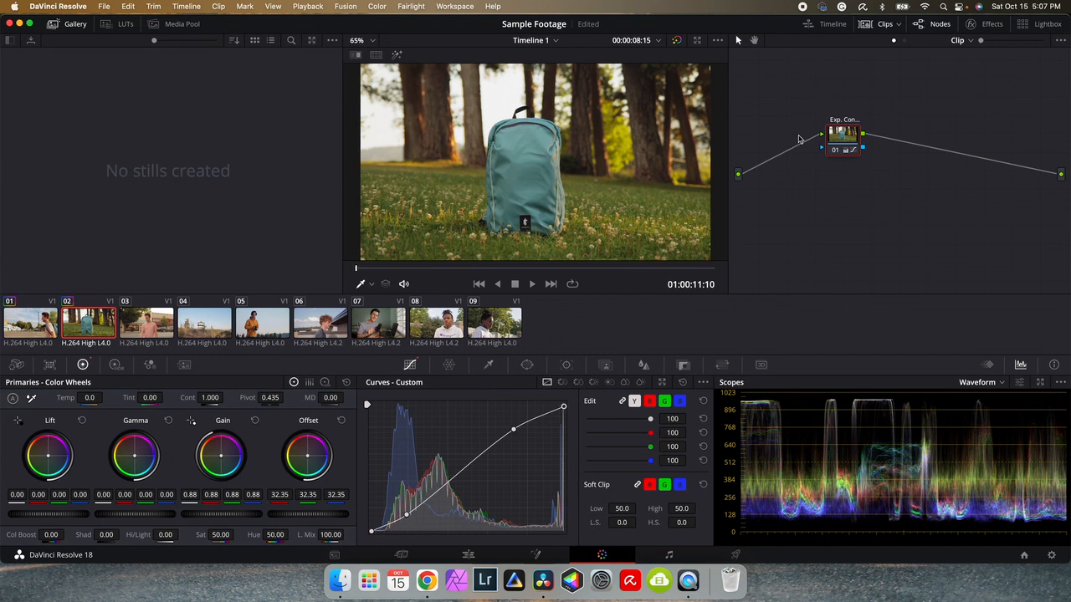
pyautogui.moveTo(837, 139); pyautogui.dragTo(782, 144)
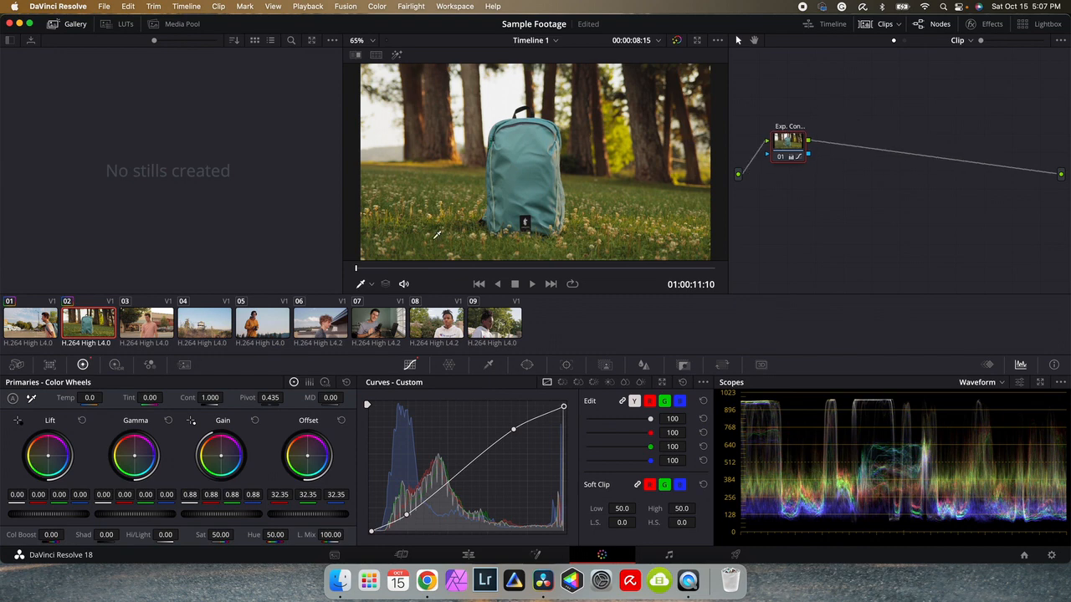
# Step: On clip 03, set node 01's saturation to 0 and add a serial node after it
pyautogui.click(148, 323)
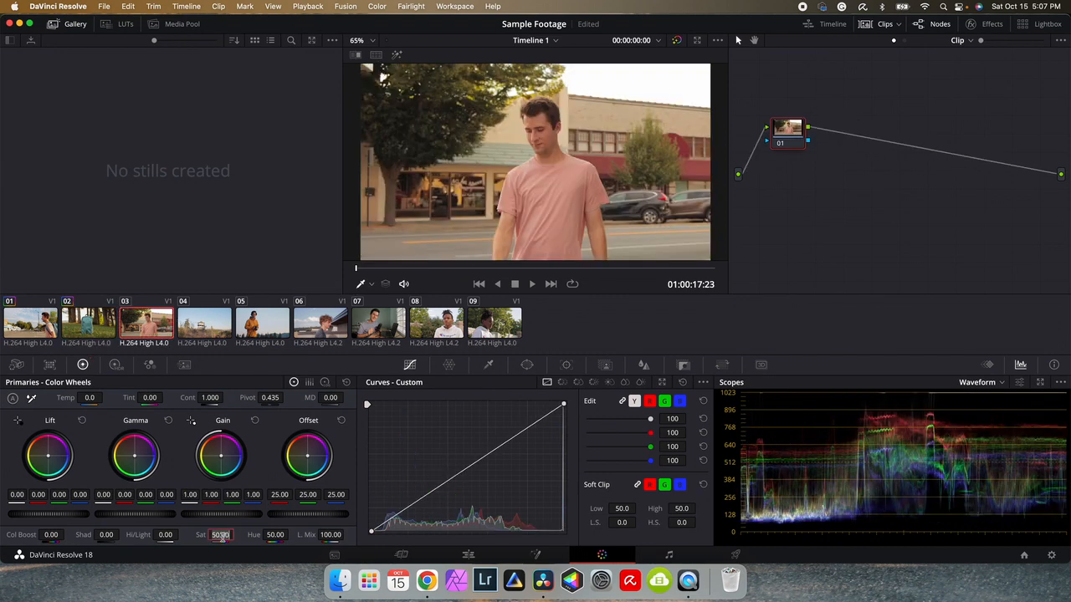
pyautogui.write('0')
pyautogui.press('Return')
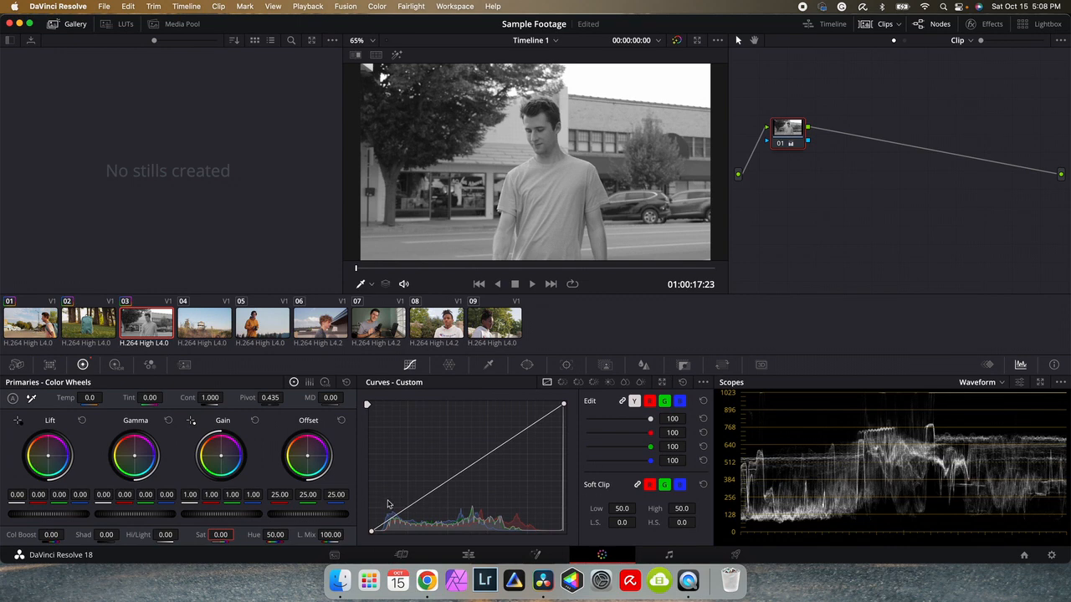
pyautogui.hotkey('alt', 's')
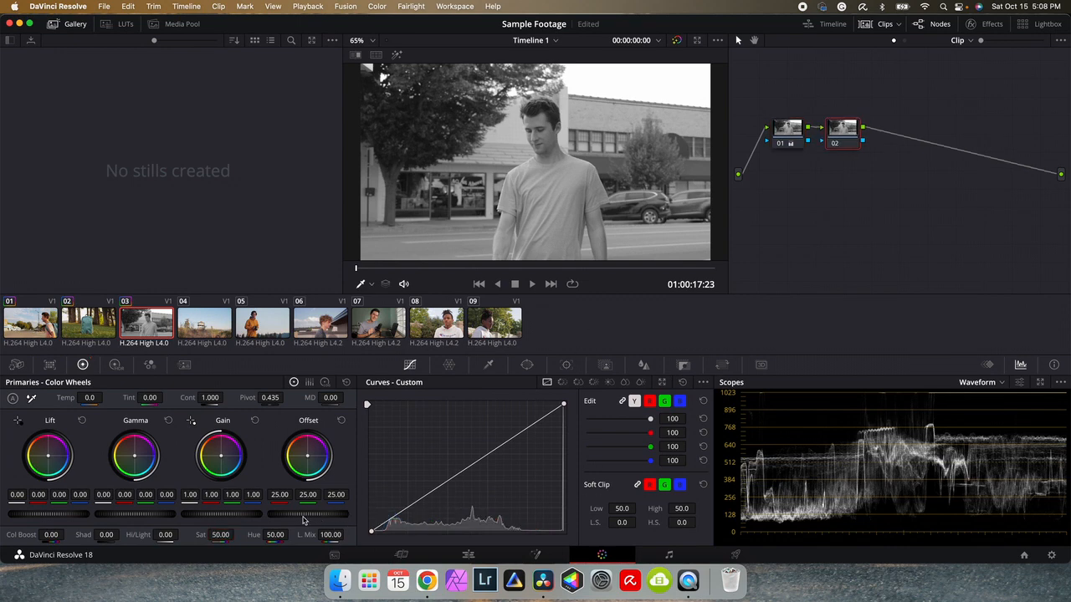
# Step: On clip 03's node 02, set the offset to 30.30 and shape the custom curve into a mild S for contrast
pyautogui.moveTo(304, 516); pyautogui.dragTo(264, 515)
pyautogui.moveTo(415, 503); pyautogui.dragTo(411, 513)
pyautogui.moveTo(508, 444); pyautogui.dragTo(504, 440)
pyautogui.moveTo(413, 513); pyautogui.dragTo(411, 510)
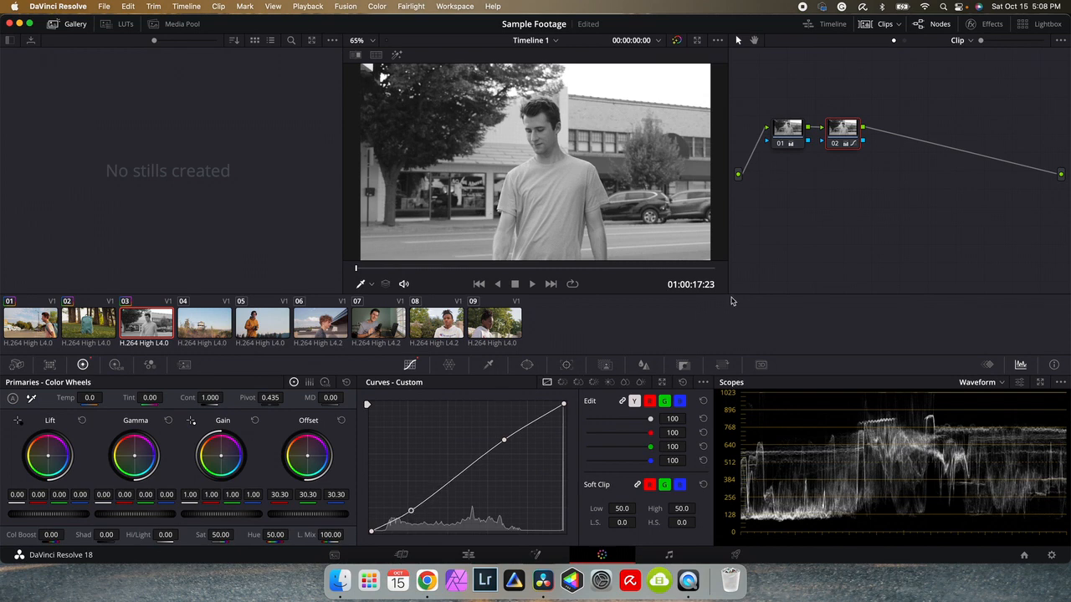
# Step: Disable clip 03's desaturation node and compare the image with node 02 off and on, checking the picture in the viewer
pyautogui.click(781, 145)
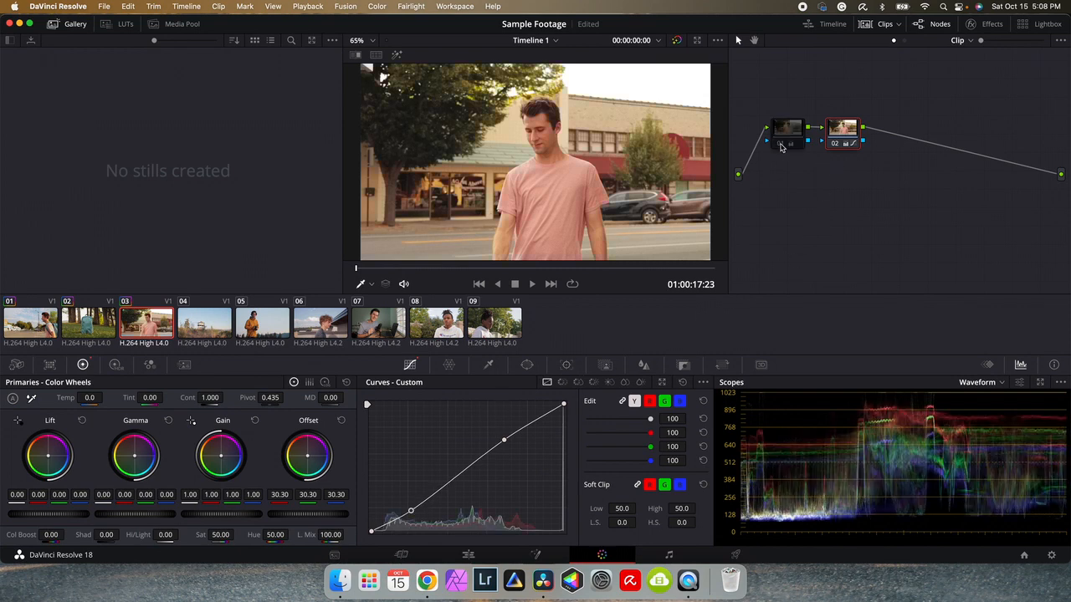
pyautogui.click(834, 146)
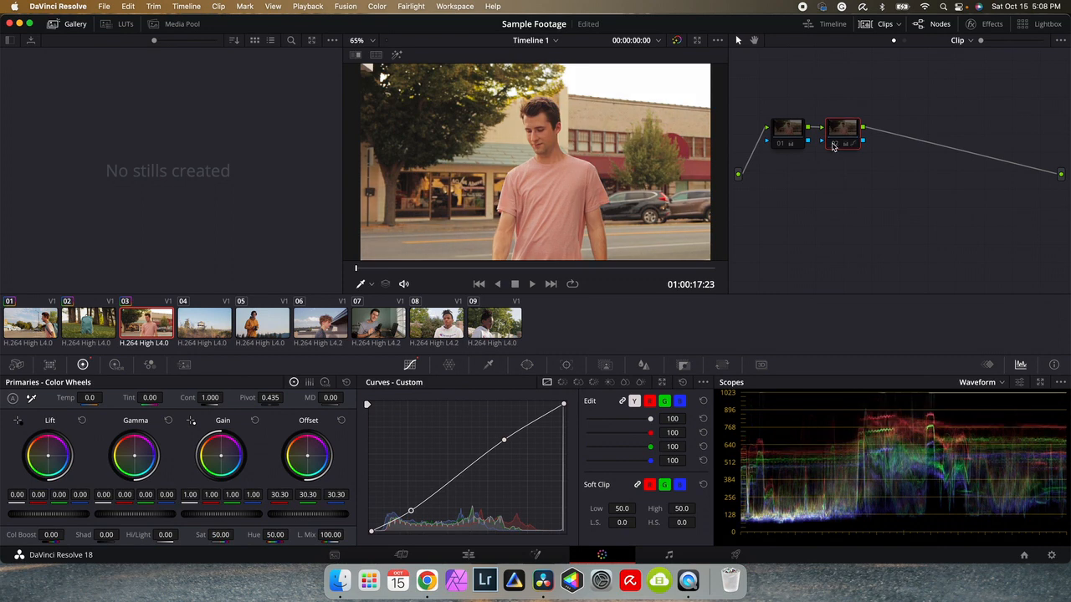
pyautogui.click(833, 146)
pyautogui.click(833, 145)
pyautogui.click(833, 146)
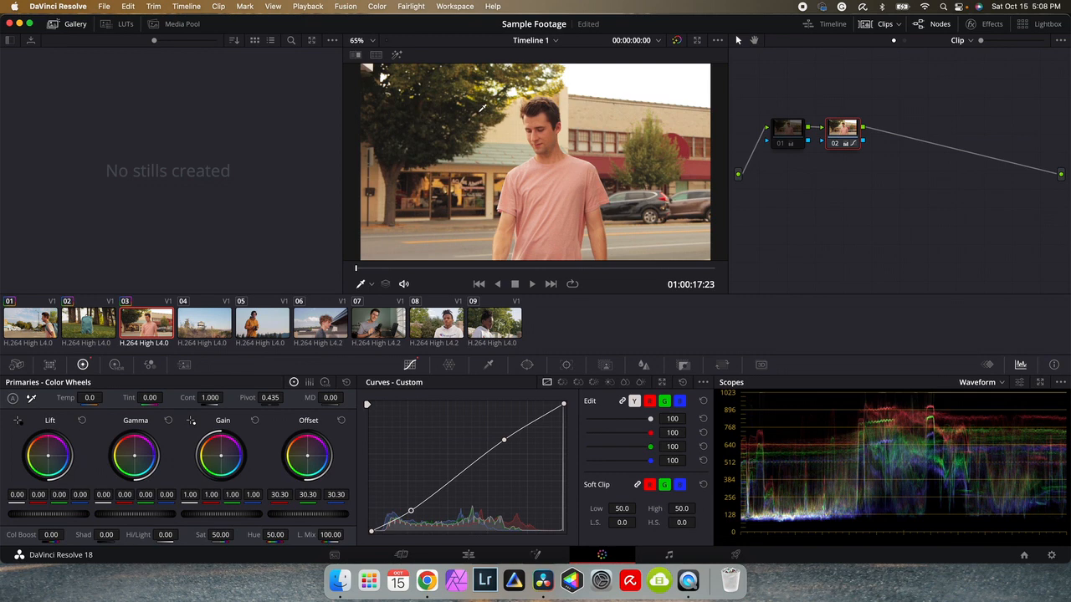
pyautogui.scroll(1, 571, 201)
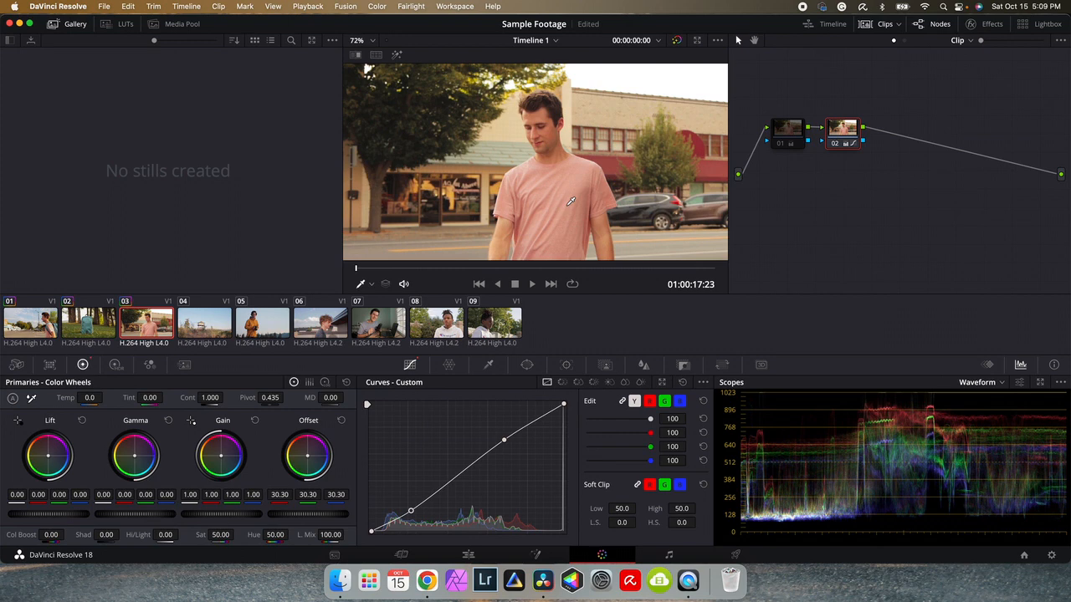
pyautogui.scroll(-1, 571, 201)
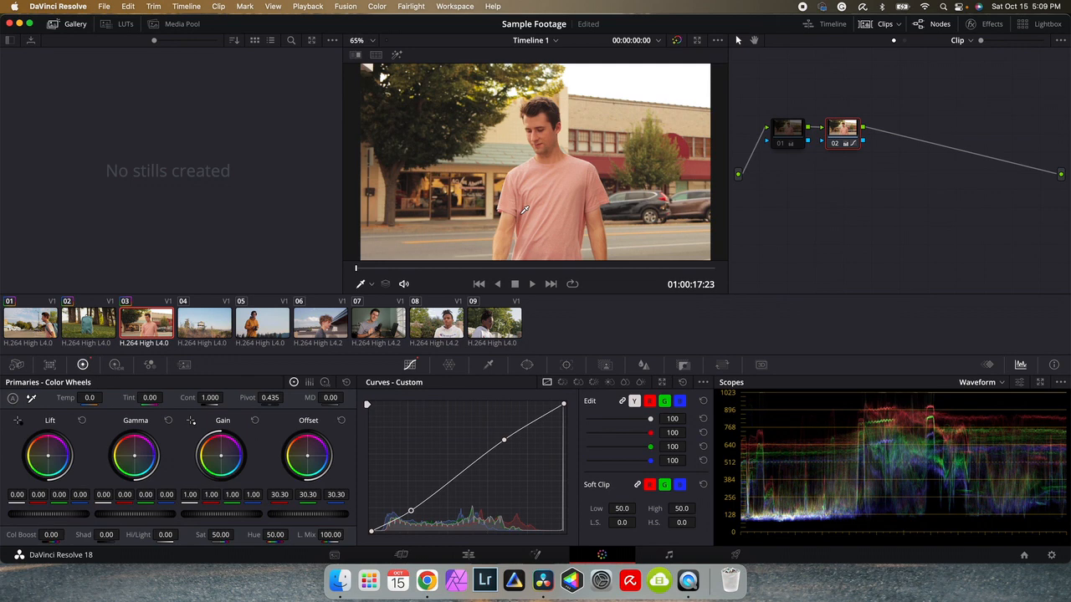
# Step: Label clip 03's node 02 as Exp. Contrast
pyautogui.rightClick(845, 132)
pyautogui.click(870, 164)
pyautogui.write('Exp. Contrast')
pyautogui.press('Return')
# Step: Delete clip 03's disabled desaturation node and move the Exp. Contrast node toward the start of the graph
pyautogui.click(795, 131)
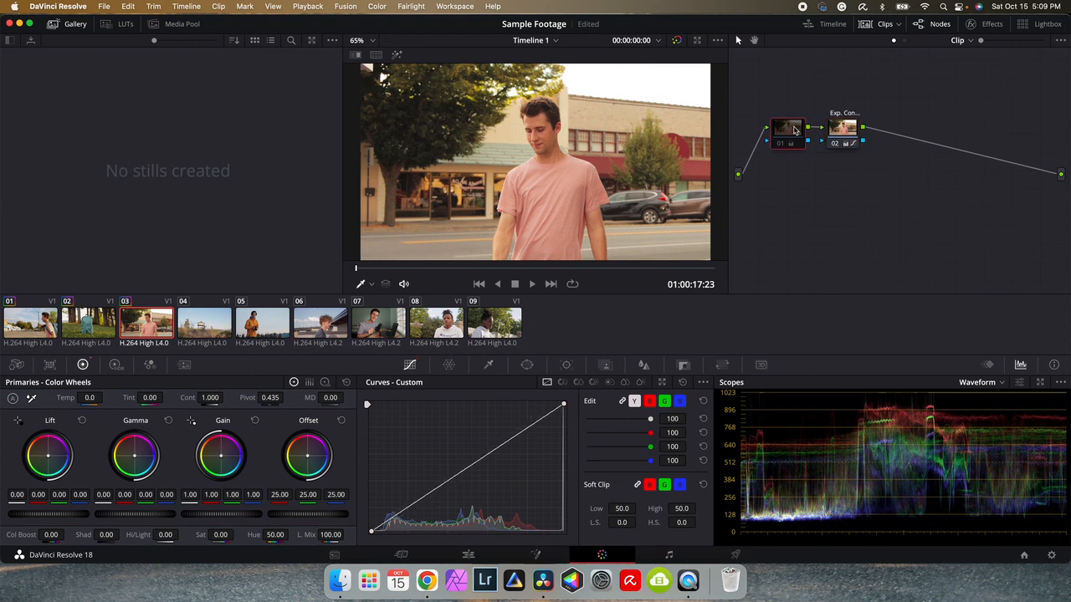
pyautogui.press('Delete')
pyautogui.moveTo(841, 132); pyautogui.dragTo(778, 148)
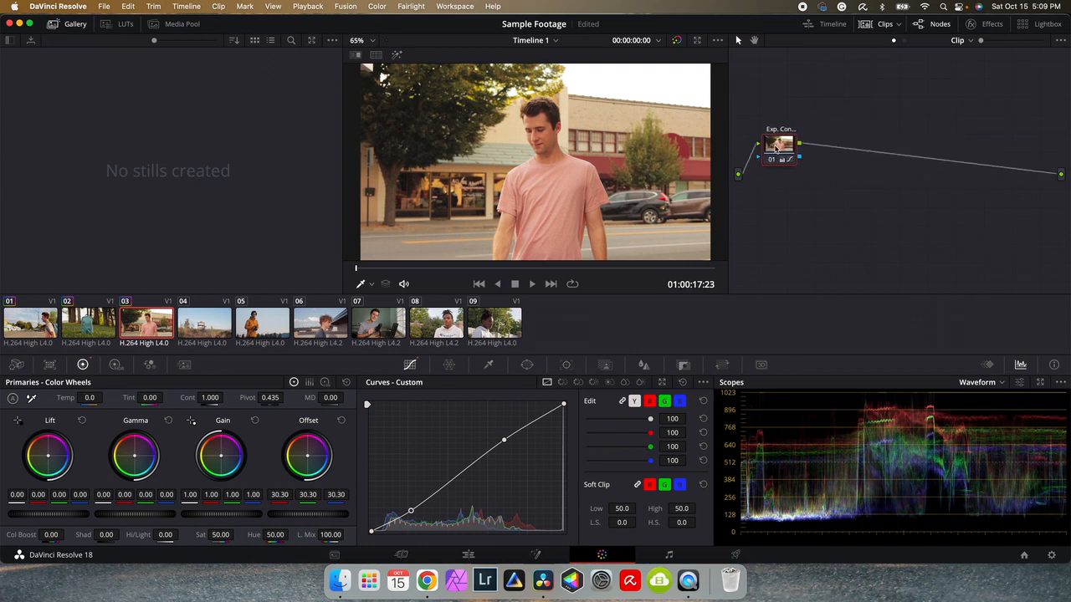
# Step: Open clip 04 at 01:00:30:11, where the hiker is in frame, and move node 01 toward the graph's start
pyautogui.click(206, 328)
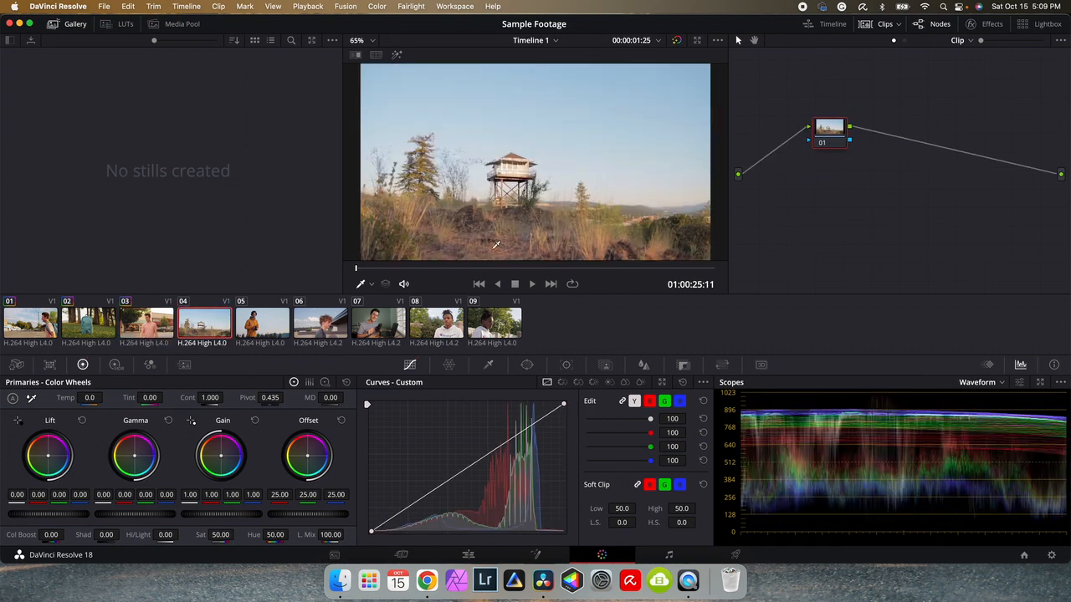
pyautogui.moveTo(356, 270); pyautogui.dragTo(538, 273)
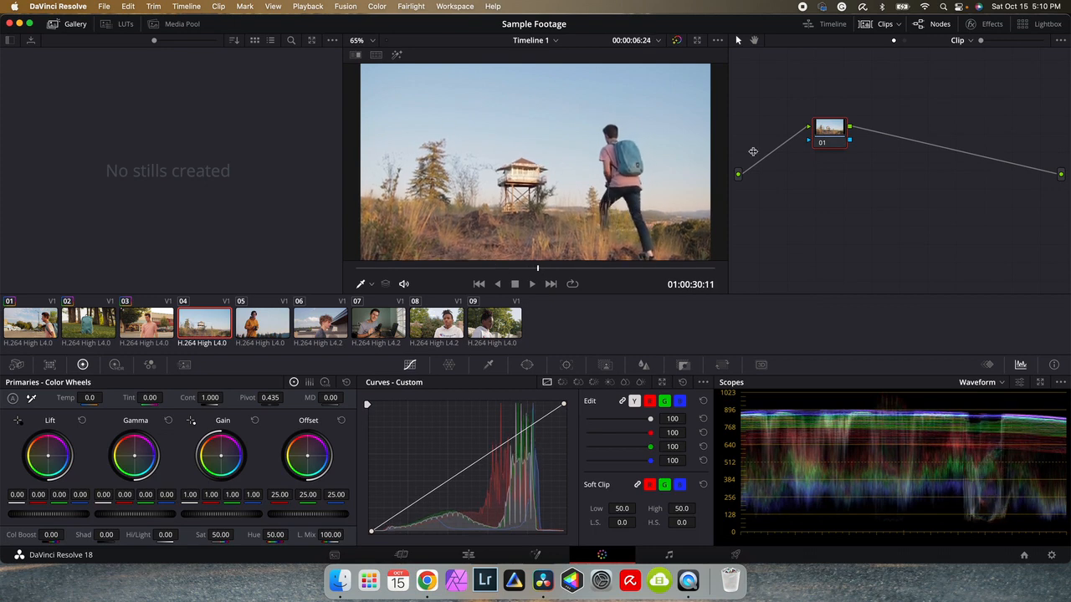
pyautogui.moveTo(837, 138); pyautogui.dragTo(802, 144)
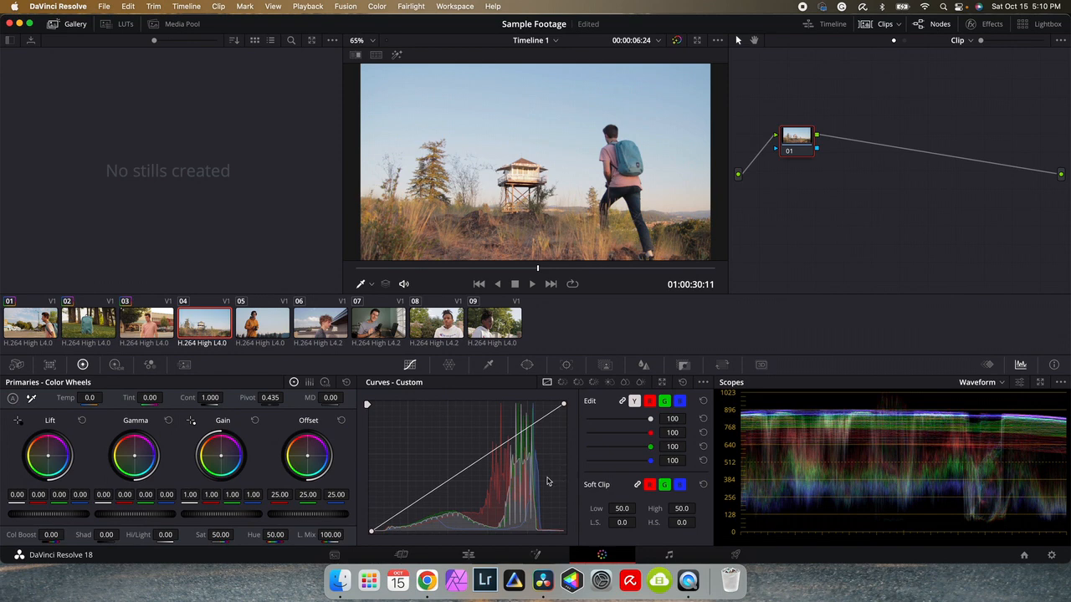
# Step: Set clip 04's node 01 saturation to 0 and add two serial nodes after it
pyautogui.doubleClick(220, 536)
pyautogui.write('0')
pyautogui.press('Return')
pyautogui.hotkey('alt', 's')
pyautogui.hotkey('alt', 's')
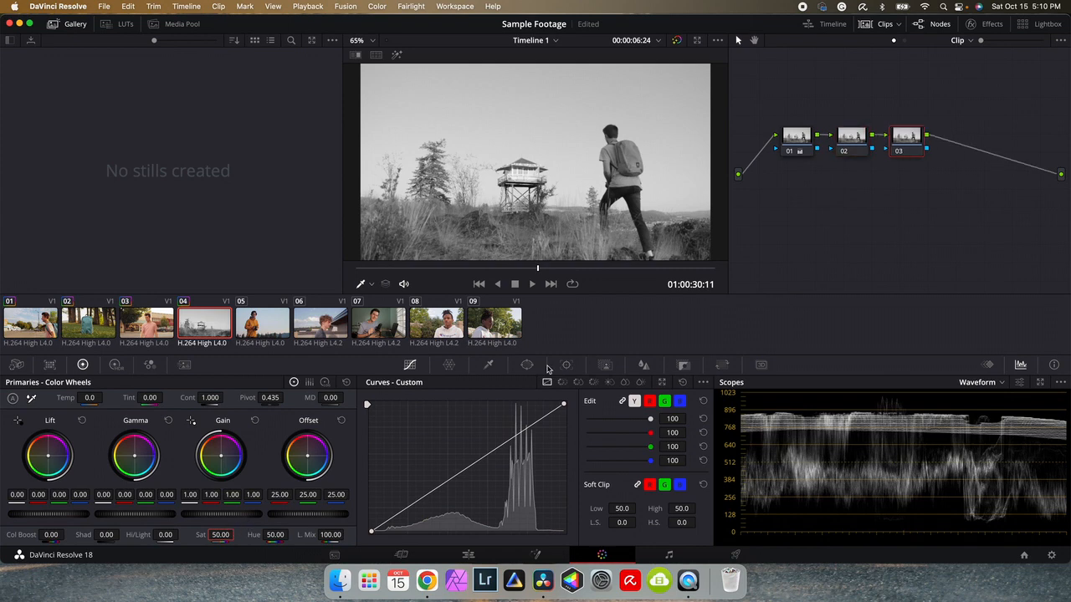
# Step: Label clip 04's node 02 as Exp. Contrast and node 03 as WB
pyautogui.rightClick(844, 137)
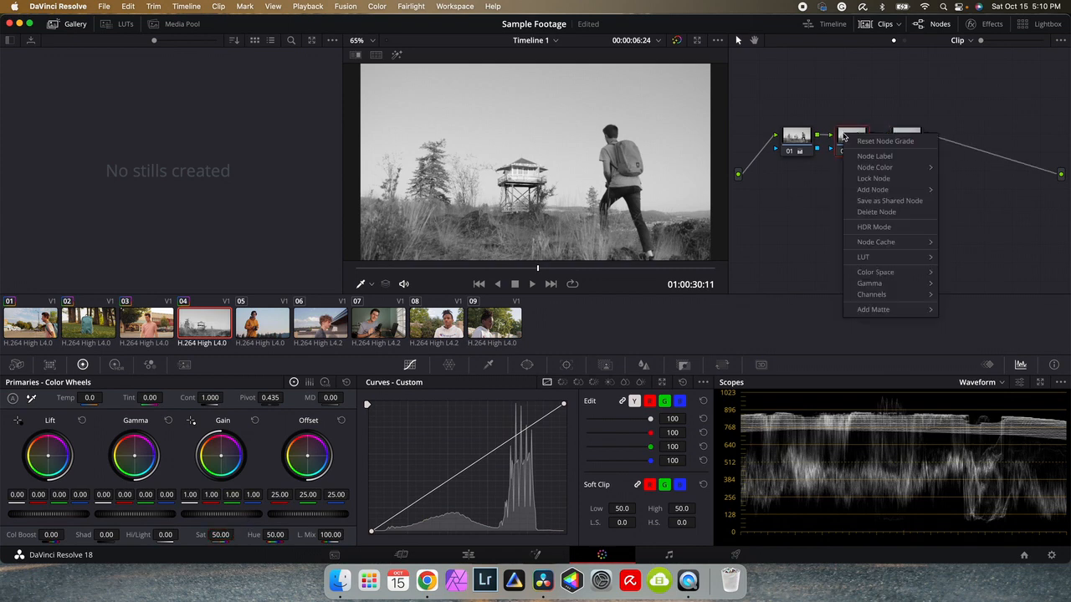
pyautogui.click(878, 158)
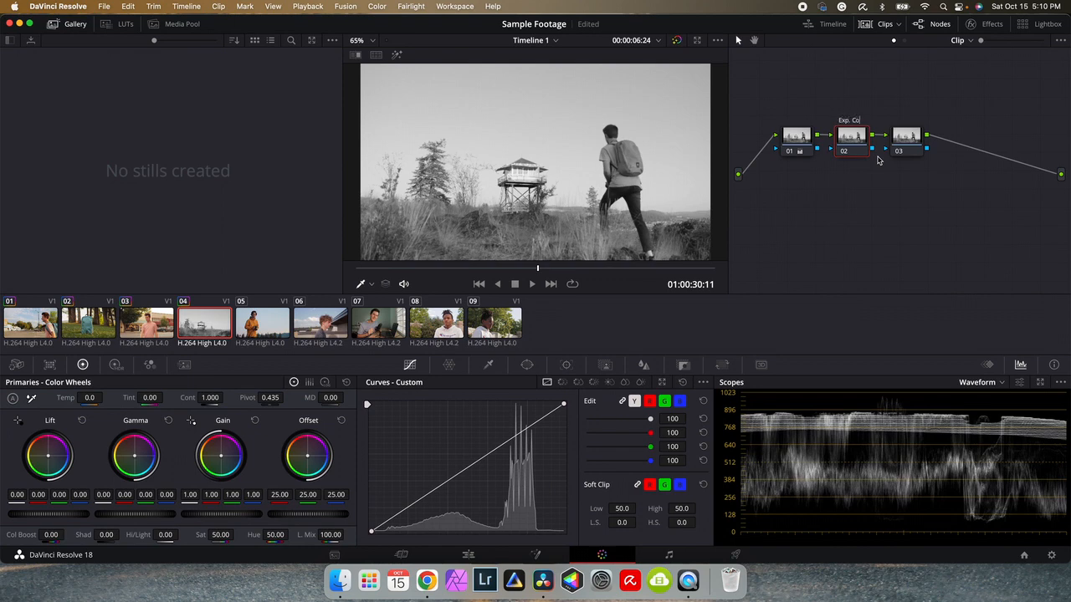
pyautogui.press('Return')
pyautogui.rightClick(907, 142)
pyautogui.click(921, 166)
# Step: On clip 04's Exp. Contrast node, set gamma to 0.02 and gain to 0.96, and lower the curve's shadows slightly
pyautogui.moveTo(116, 519); pyautogui.dragTo(128, 519)
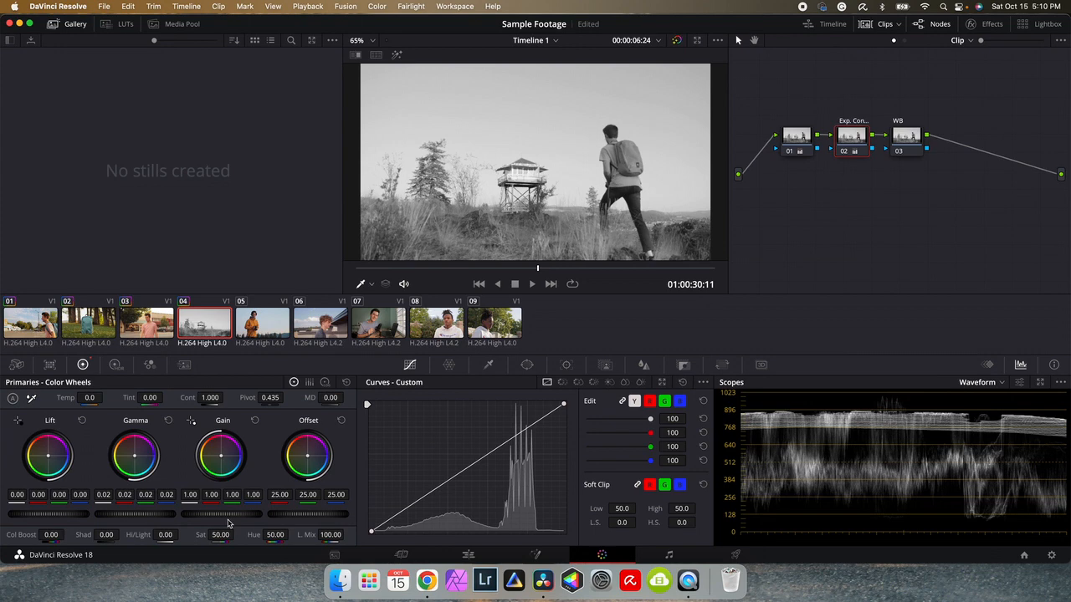
pyautogui.moveTo(227, 519); pyautogui.dragTo(200, 518)
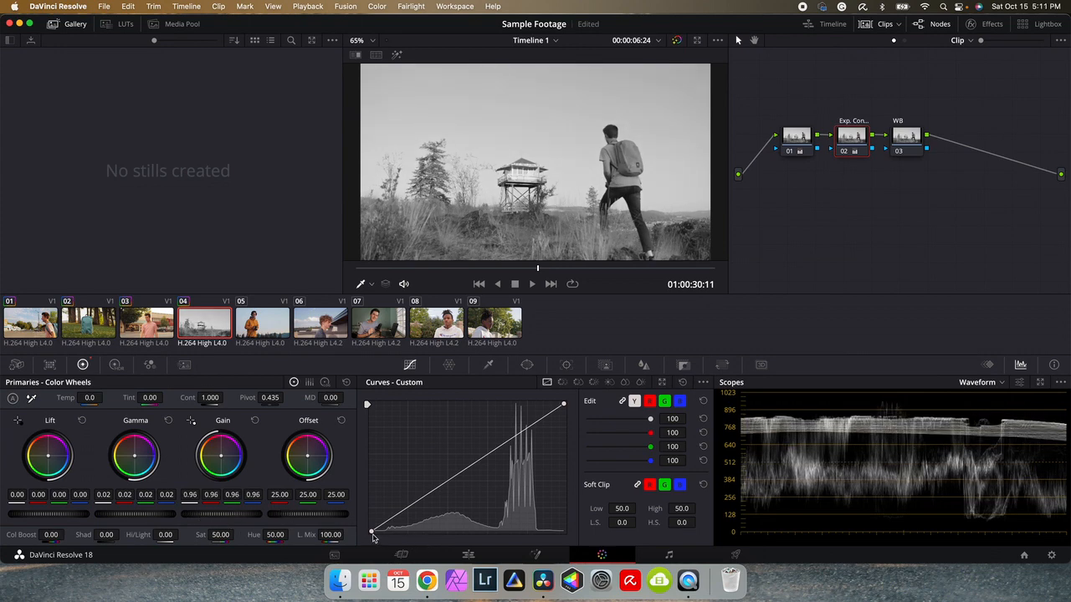
pyautogui.moveTo(398, 514); pyautogui.dragTo(400, 522)
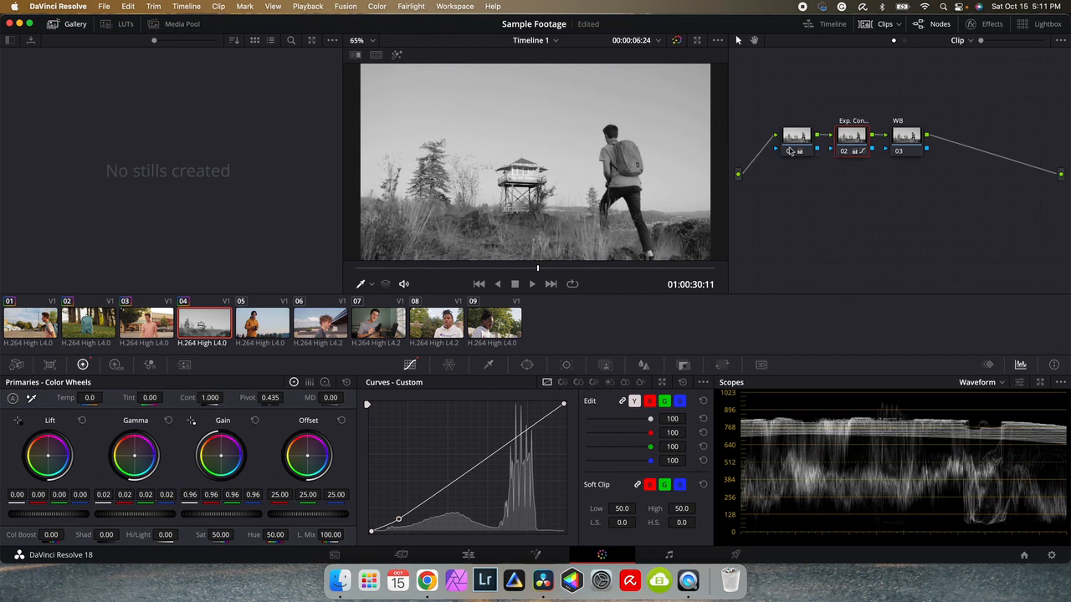
# Step: Disable clip 04's desaturated node 01 and toggle the Exp. Contrast node off and on to compare the correction in colour
pyautogui.click(789, 152)
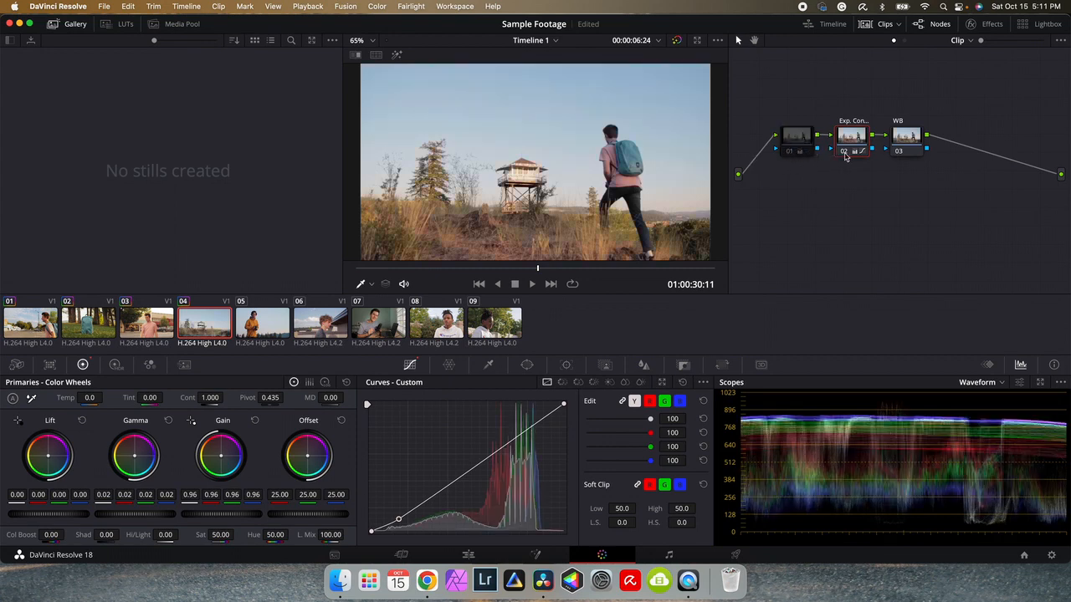
pyautogui.click(843, 152)
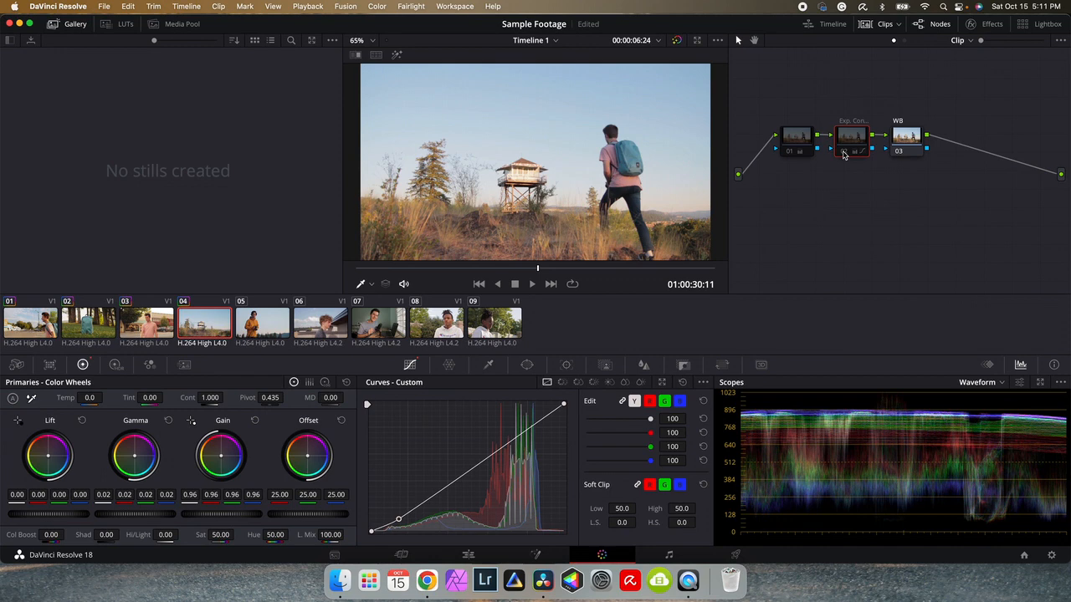
pyautogui.click(843, 152)
pyautogui.click(843, 152)
pyautogui.click(843, 153)
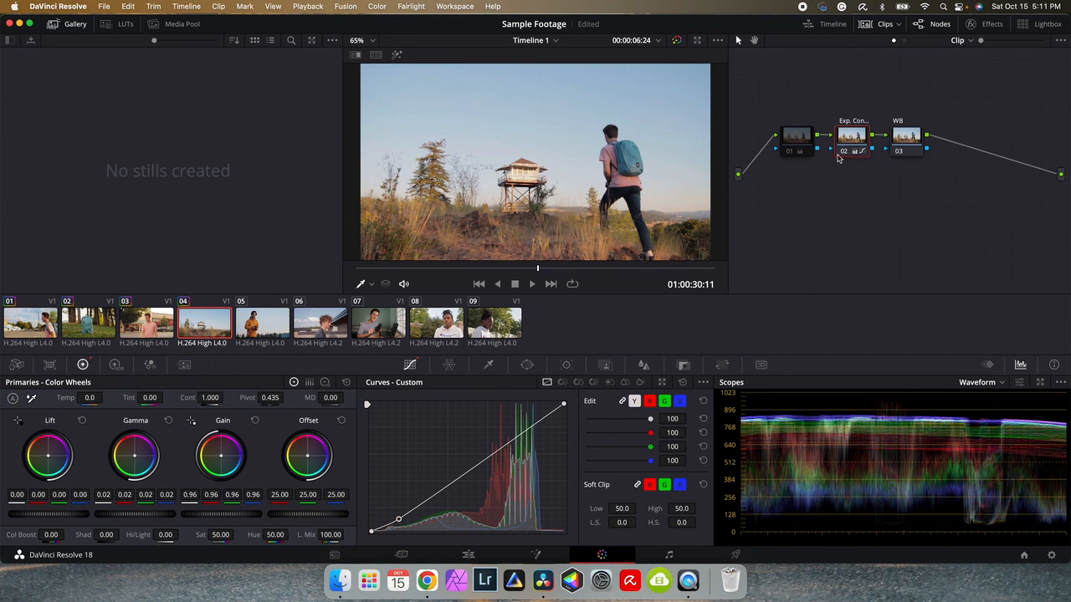
pyautogui.click(843, 152)
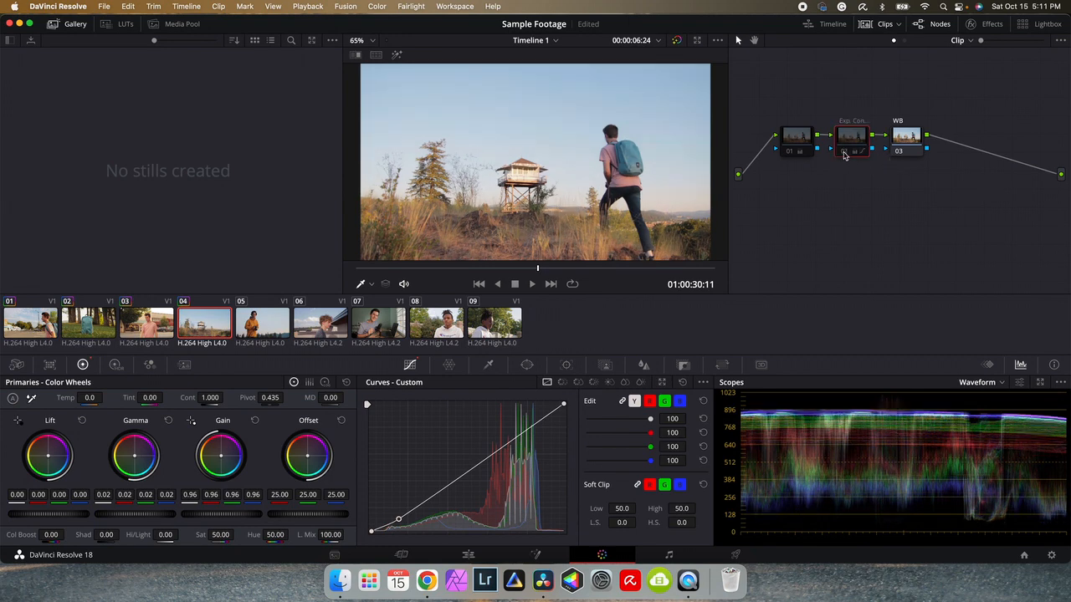
pyautogui.click(843, 152)
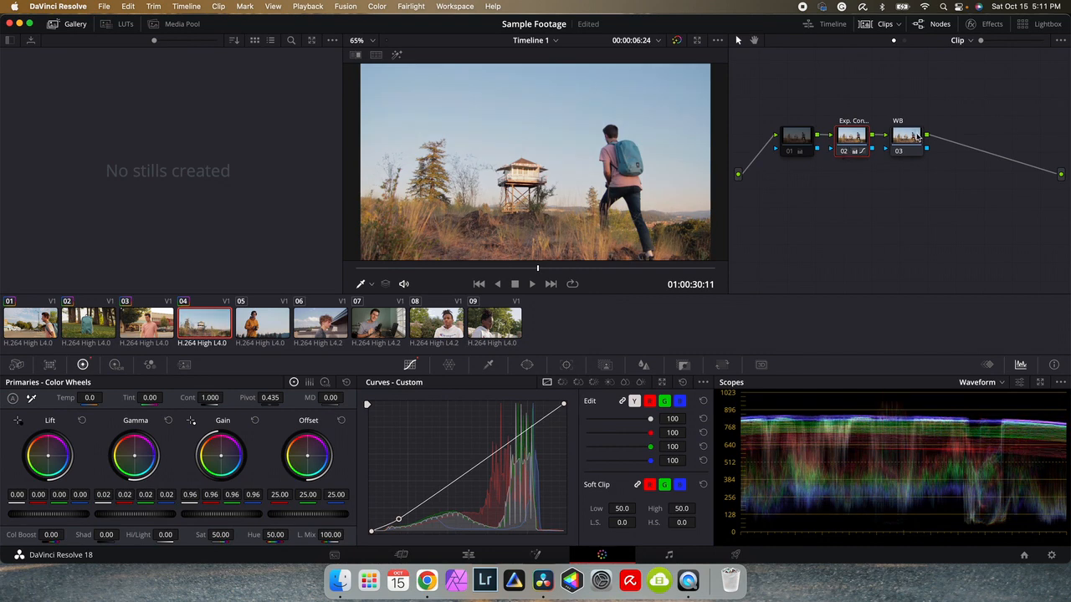
# Step: Save the project and set the temperature to 260 and the tint to 6.50 on clip 04's WB node
pyautogui.click(917, 138)
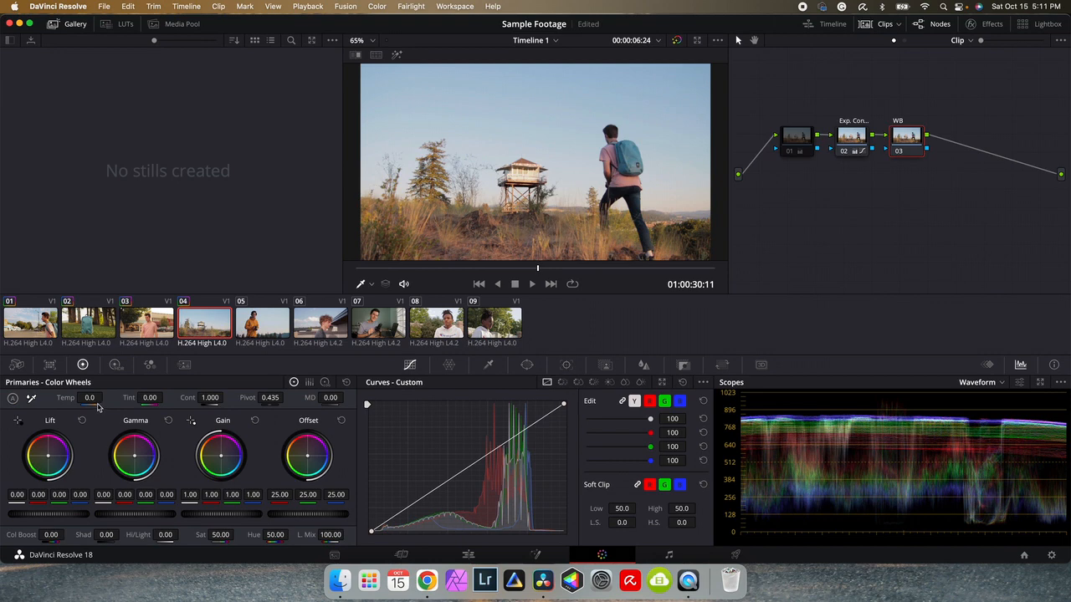
pyautogui.press('super+s')
pyautogui.moveTo(84, 398); pyautogui.dragTo(105, 398)
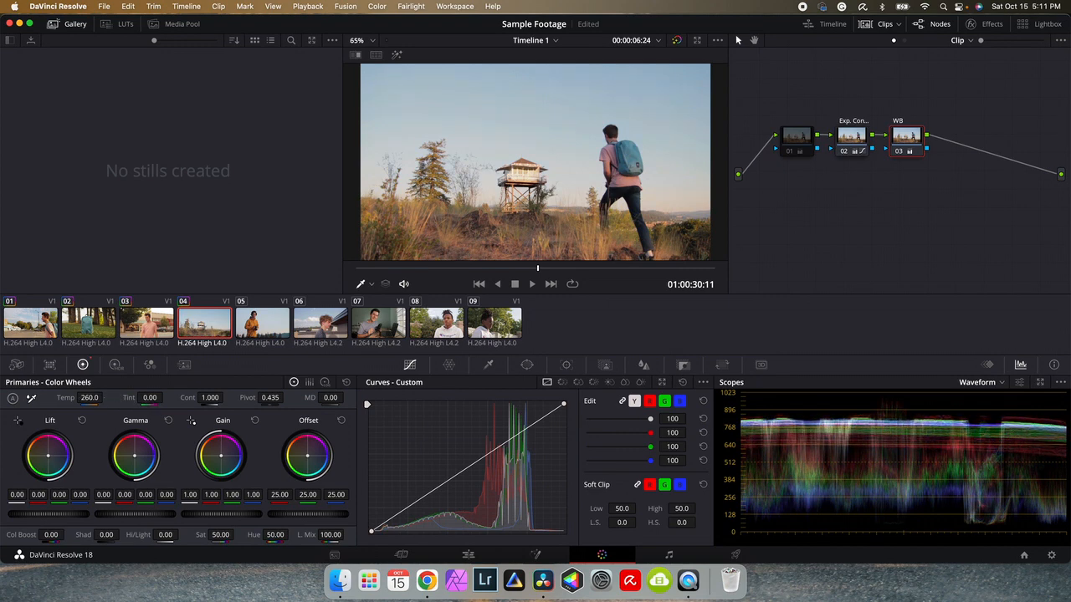
pyautogui.moveTo(149, 398); pyautogui.dragTo(159, 399)
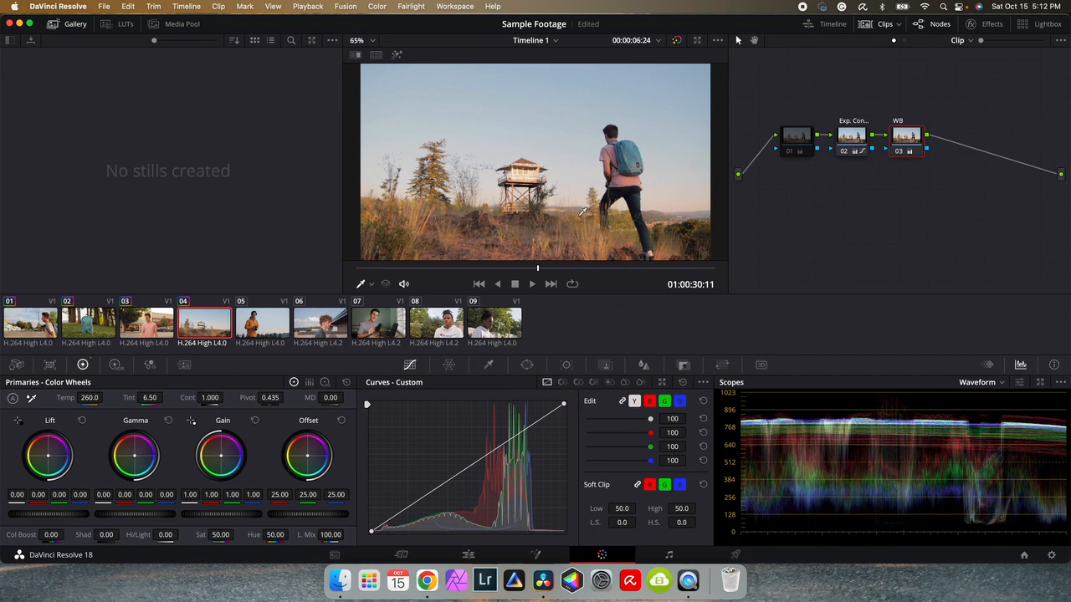
# Step: Go to 01:00:31:23 in clip 04 and compare the image with all grades bypassed and re-enabled
pyautogui.moveTo(539, 269); pyautogui.dragTo(591, 270)
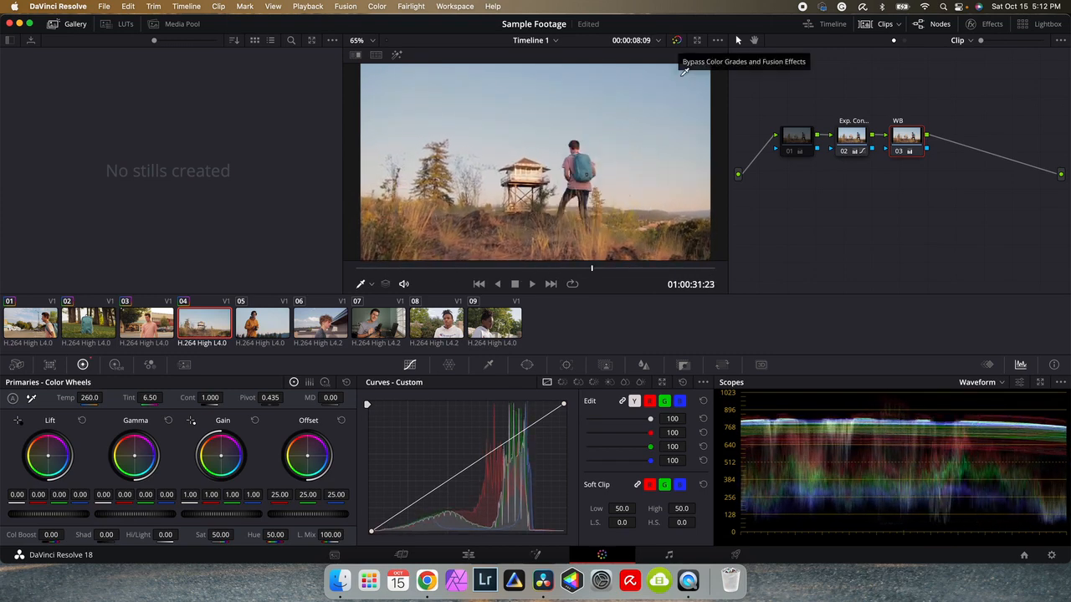
pyautogui.click(678, 40)
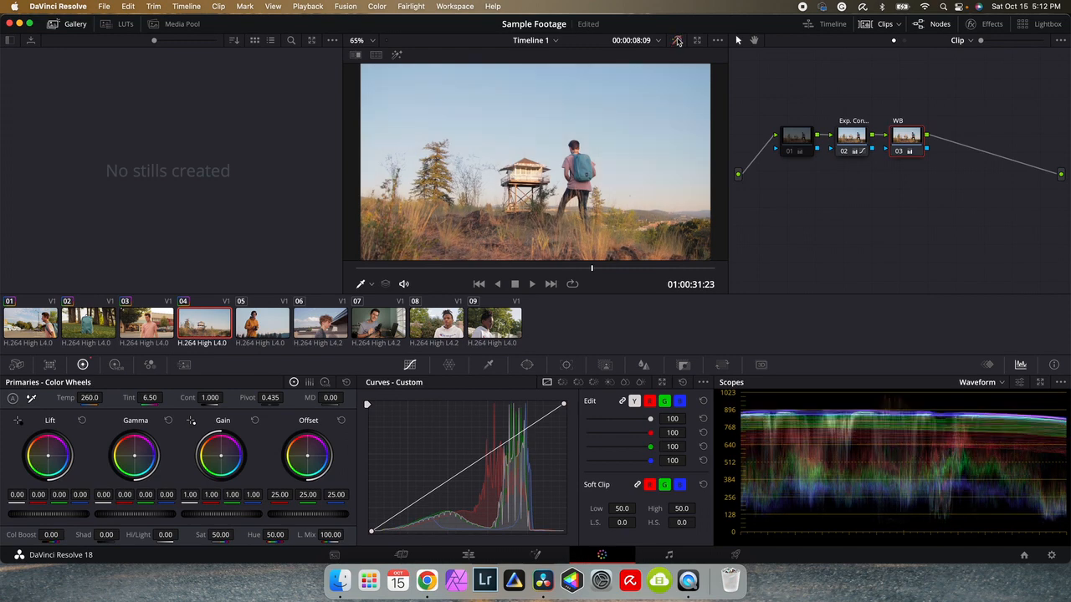
pyautogui.click(678, 40)
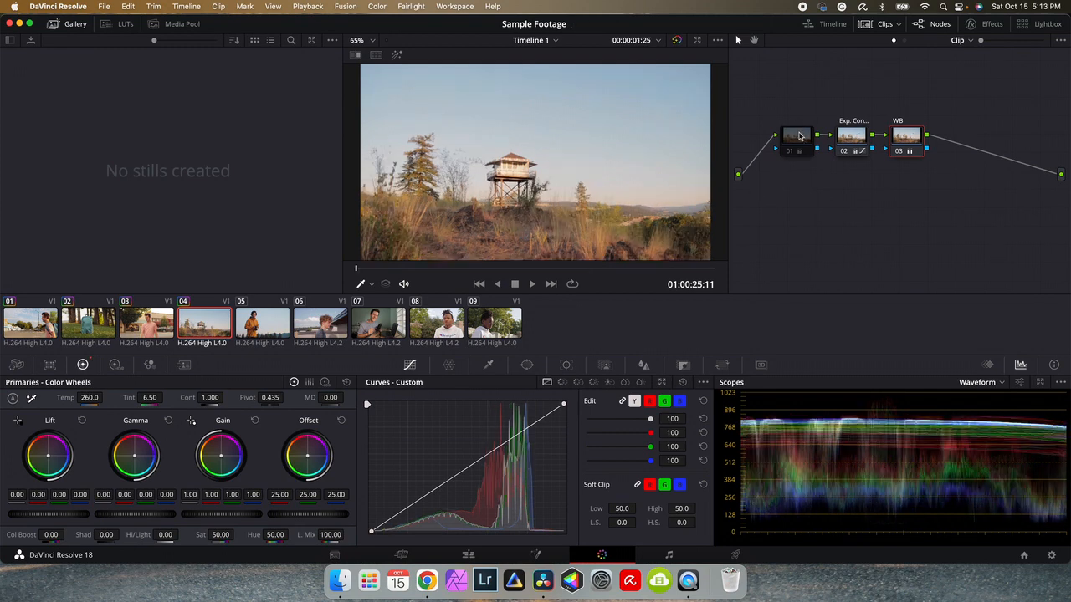
# Step: Delete clip 04's desaturated node 01 and shift the Exp. Contrast and WB nodes toward the graph's start
pyautogui.click(797, 140)
pyautogui.press('Delete')
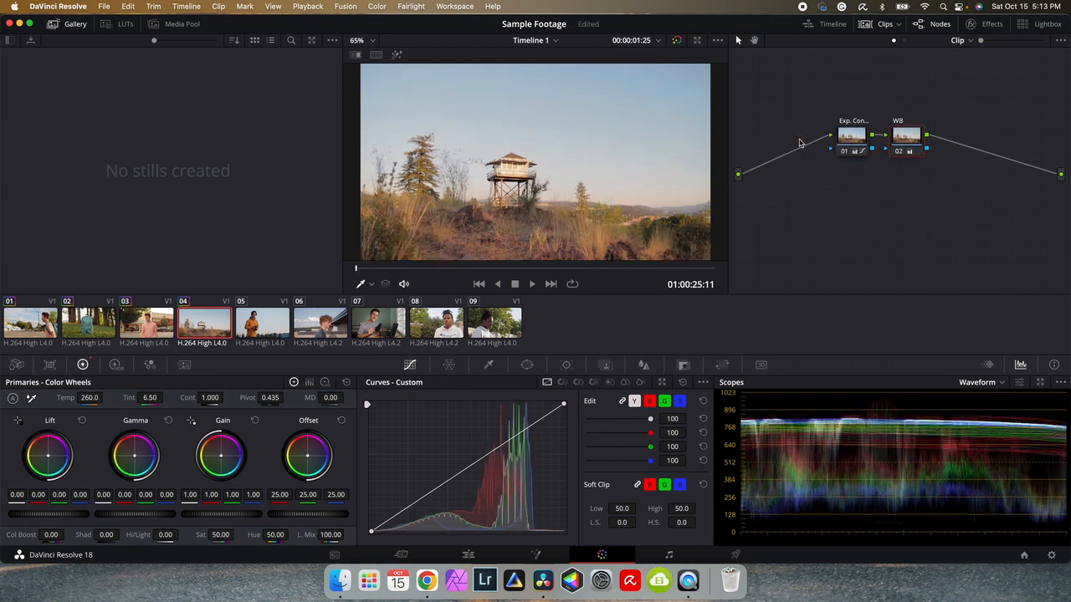
pyautogui.click(914, 144)
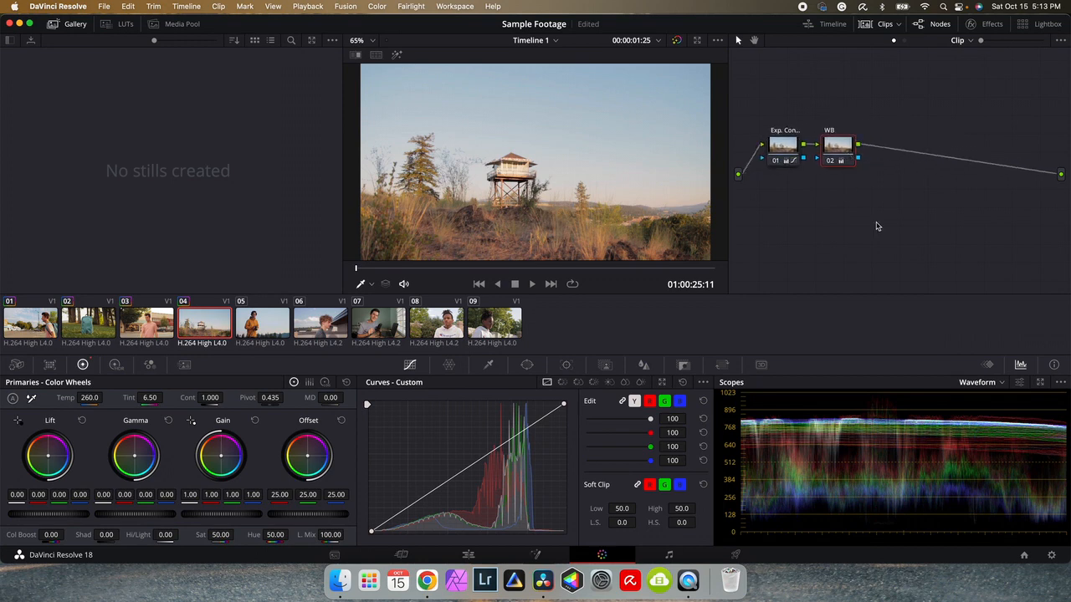
# Step: Open clip 05, set node 01's saturation to 0, move it toward the graph's start and add two serial nodes after it
pyautogui.click(259, 331)
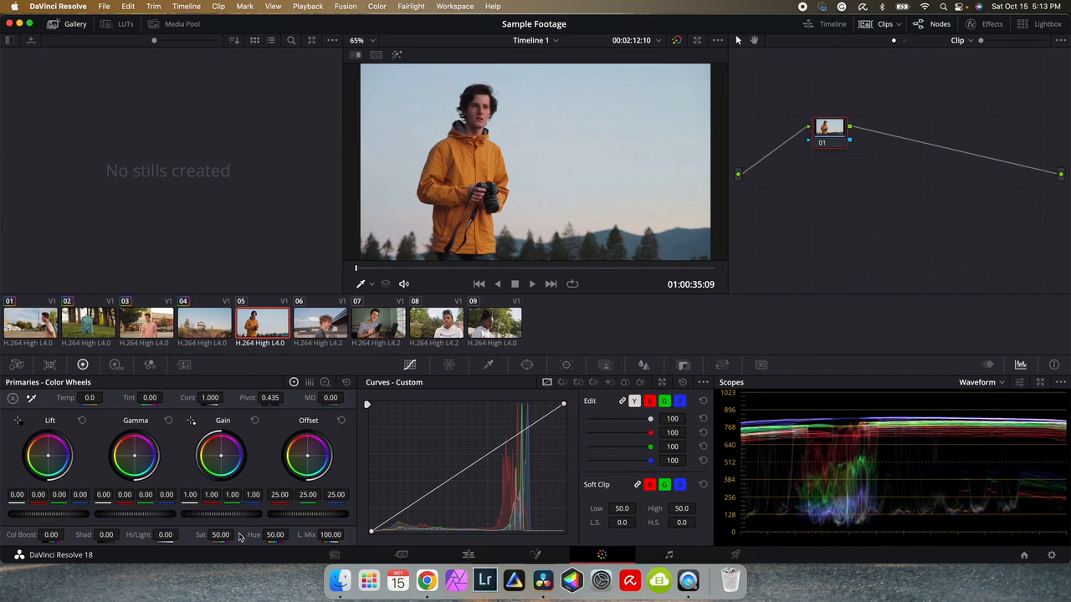
pyautogui.click(222, 536)
pyautogui.write('0')
pyautogui.press('Return')
pyautogui.moveTo(832, 138); pyautogui.dragTo(788, 142)
pyautogui.hotkey('alt', 's')
pyautogui.hotkey('alt', 's')
# Step: On clip 05's node 02, set the offset to 41 and lower the curve's shadows slightly
pyautogui.click(839, 137)
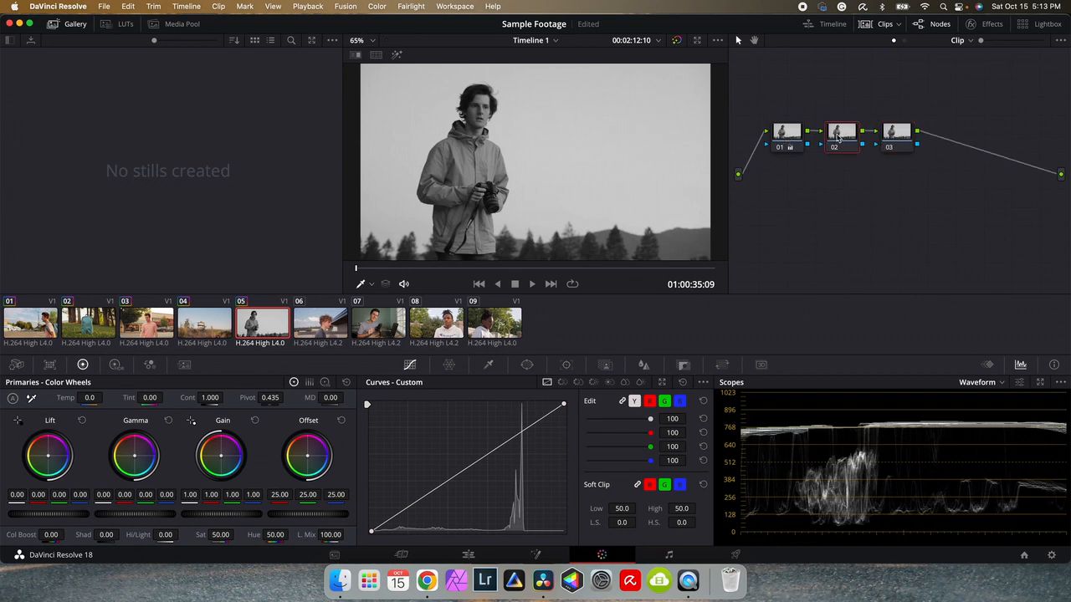
pyautogui.moveTo(293, 518); pyautogui.dragTo(344, 518)
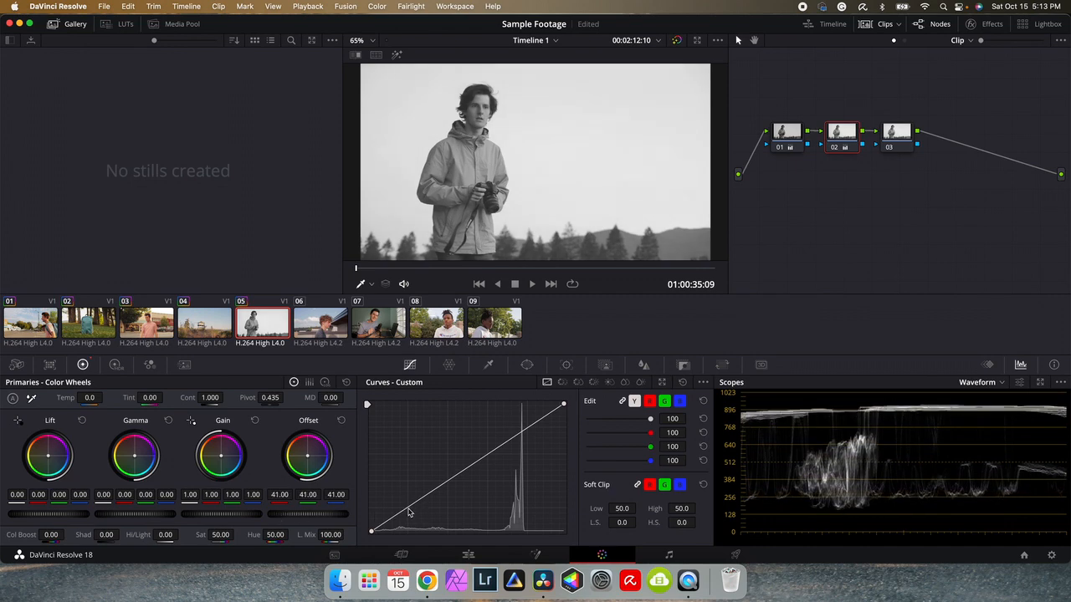
pyautogui.moveTo(407, 510); pyautogui.dragTo(408, 520)
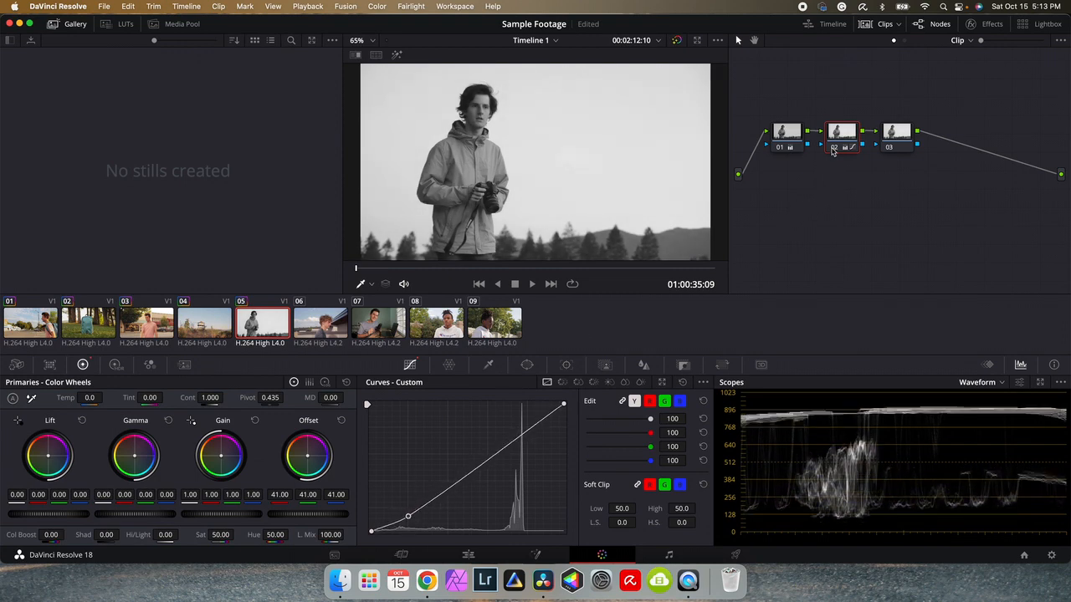
# Step: Compare clip 05 with node 02 off and on, first desaturated and again in colour with node 01 disabled
pyautogui.click(832, 148)
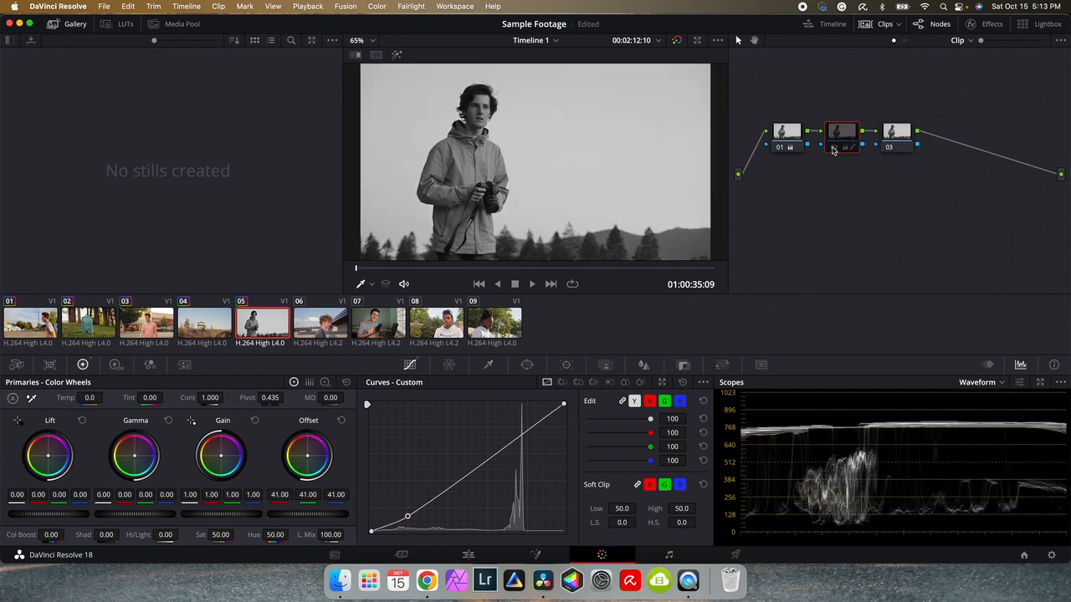
pyautogui.click(833, 148)
pyautogui.click(833, 149)
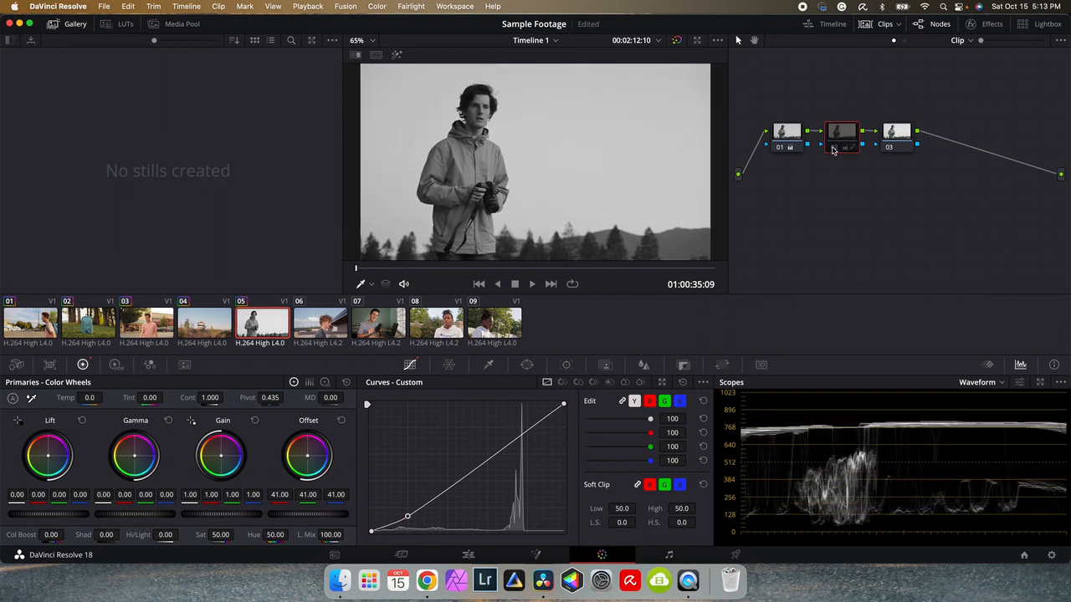
pyautogui.click(833, 149)
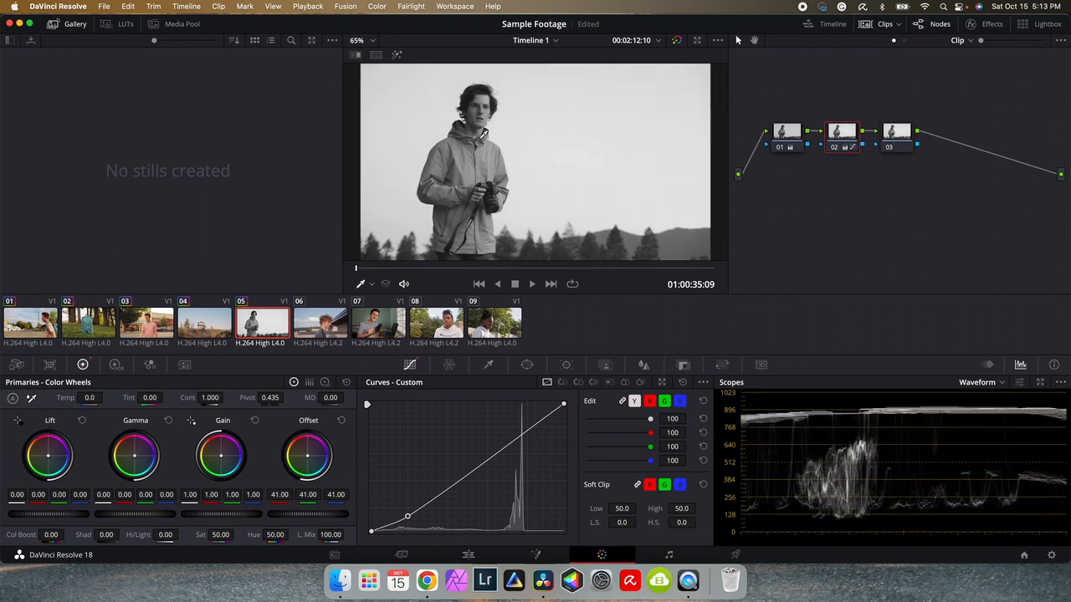
pyautogui.click(779, 149)
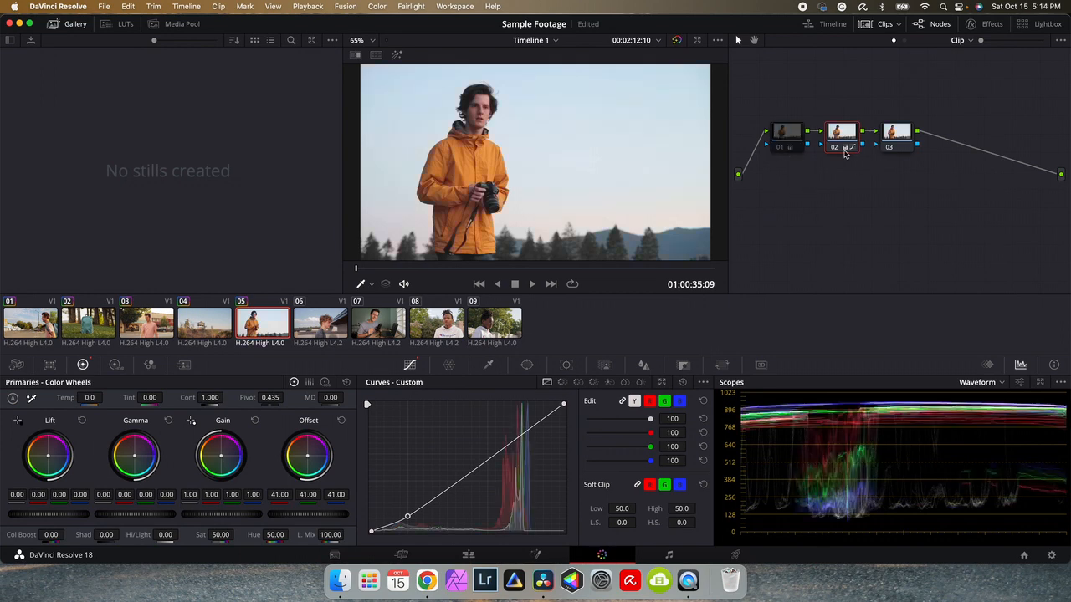
pyautogui.click(834, 150)
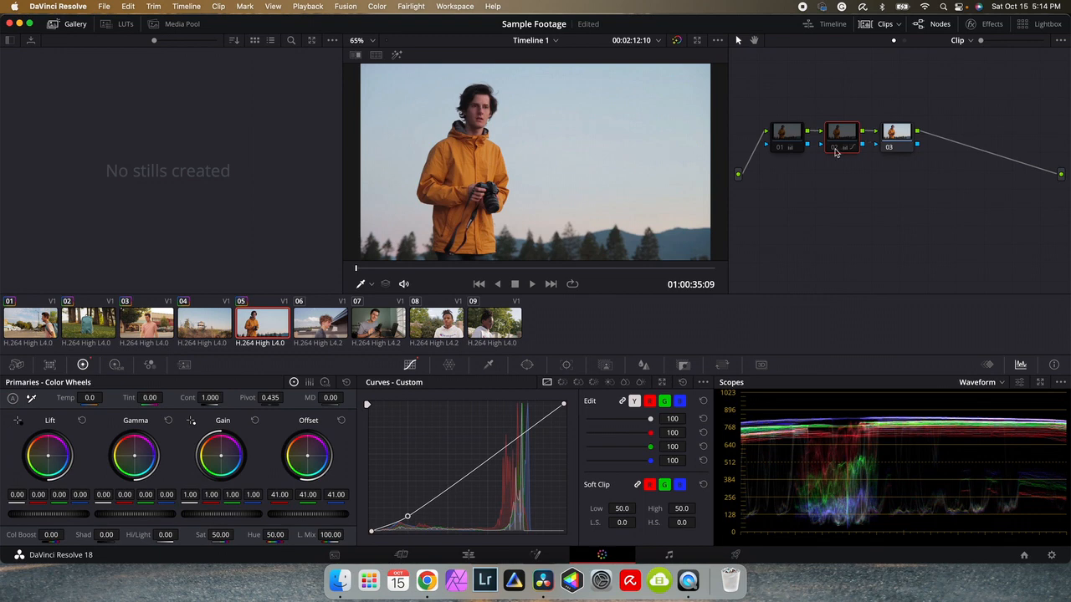
pyautogui.click(833, 149)
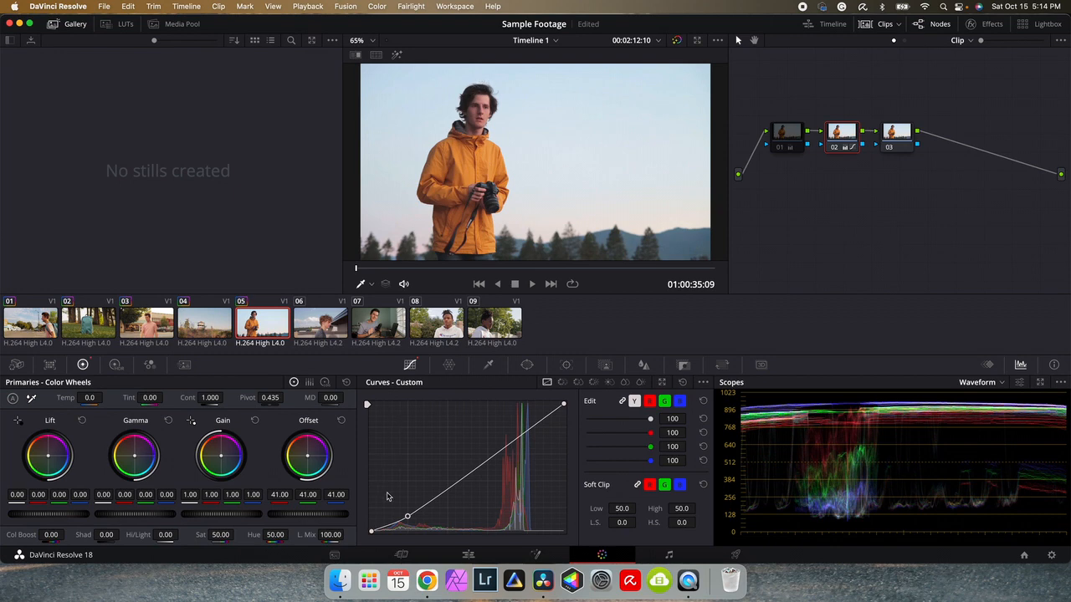
# Step: On node 02's curve, move the black point inward, adjust the shadow point and add a slightly raised highlight point
pyautogui.moveTo(373, 535); pyautogui.dragTo(381, 535)
pyautogui.moveTo(386, 534); pyautogui.dragTo(411, 517)
pyautogui.moveTo(499, 456); pyautogui.dragTo(502, 449)
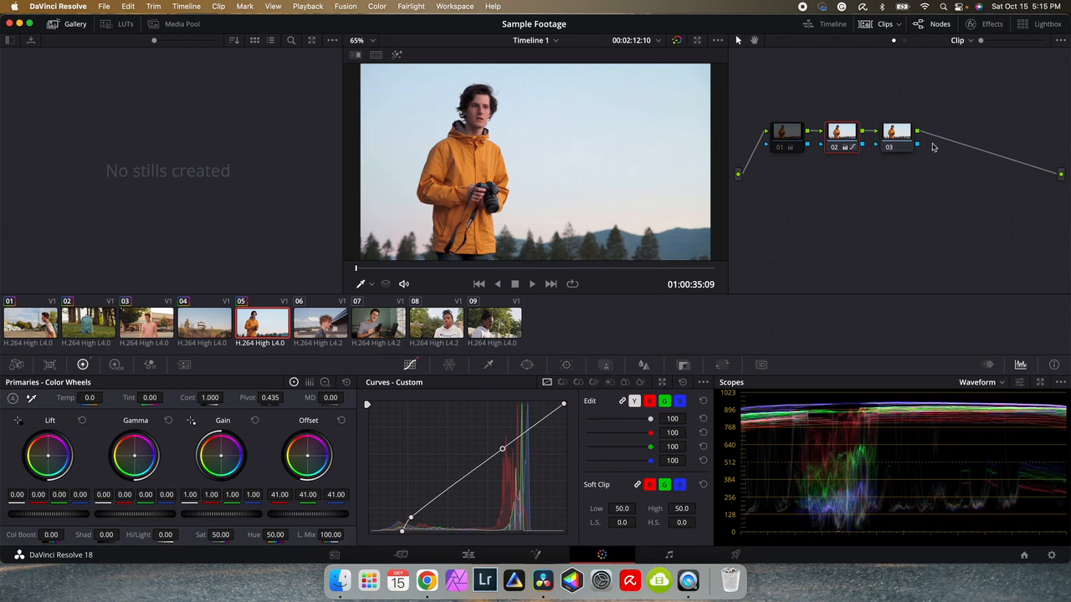
# Step: Delete clip 05's unused node 03 and the desaturated node 01, keeping only the exposure correction node
pyautogui.press('super+z')
pyautogui.press('super+z')
pyautogui.press('super+z')
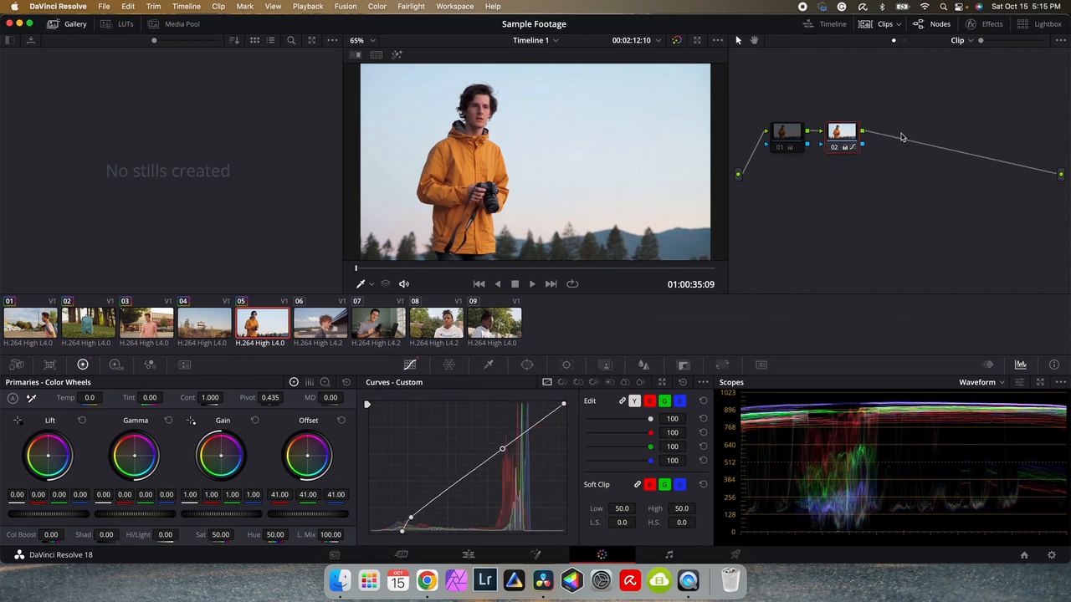
pyautogui.click(774, 140)
pyautogui.press('super+z')
pyautogui.press('super+z')
pyautogui.press('super+z')
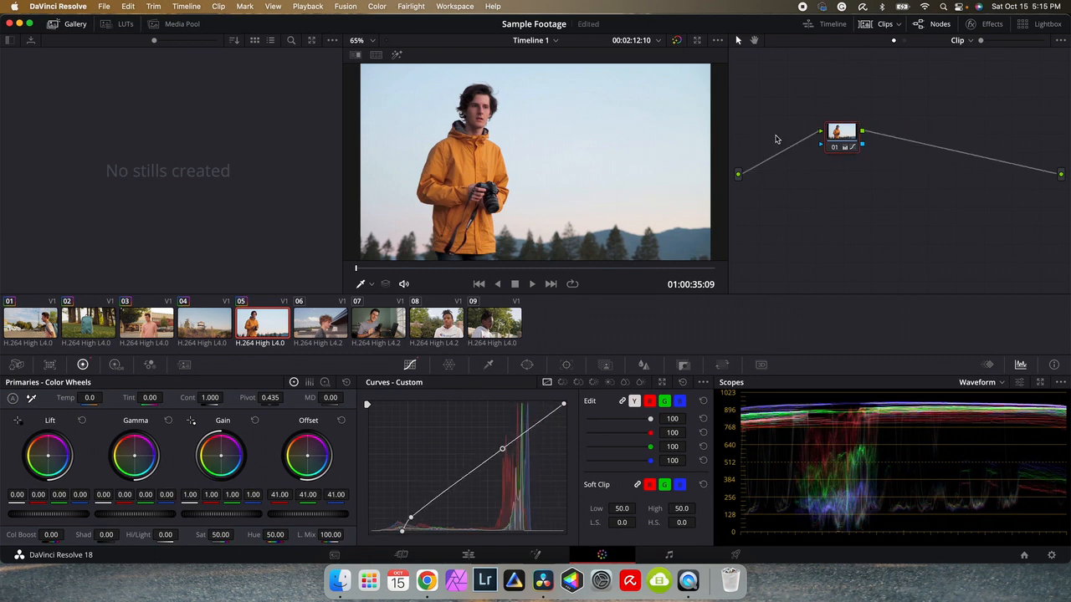
# Step: Move clip 05's remaining node toward the graph's start and label it Exp. Contrast
pyautogui.rightClick(778, 145)
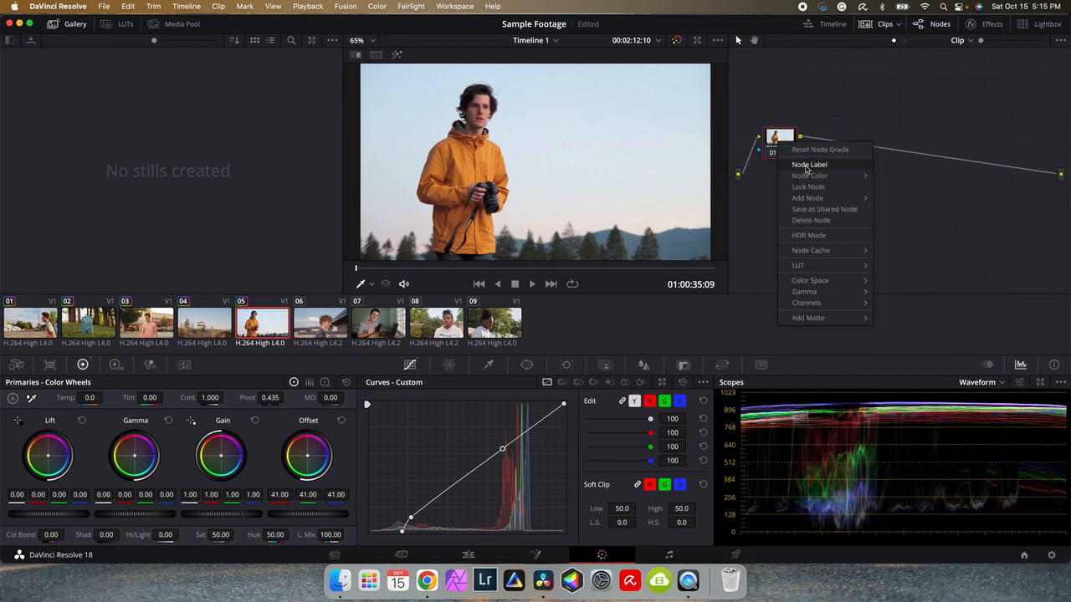
pyautogui.click(805, 166)
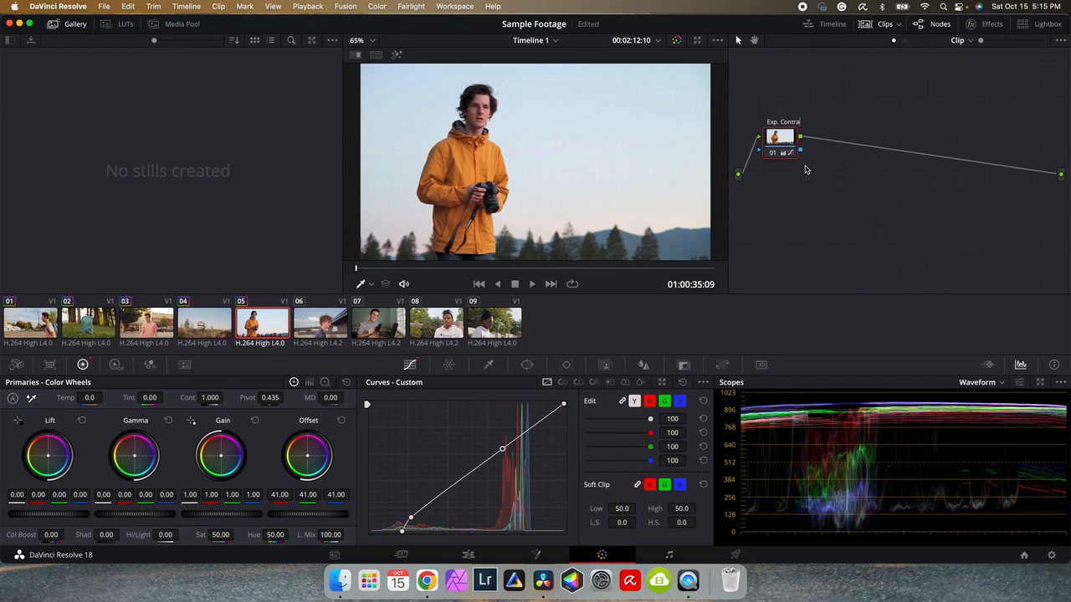
pyautogui.press('Return')
# Step: Open clip 06 at 01:00:59:01 and move node 01 toward the graph's start
pyautogui.click(326, 330)
pyautogui.moveTo(368, 271); pyautogui.dragTo(684, 285)
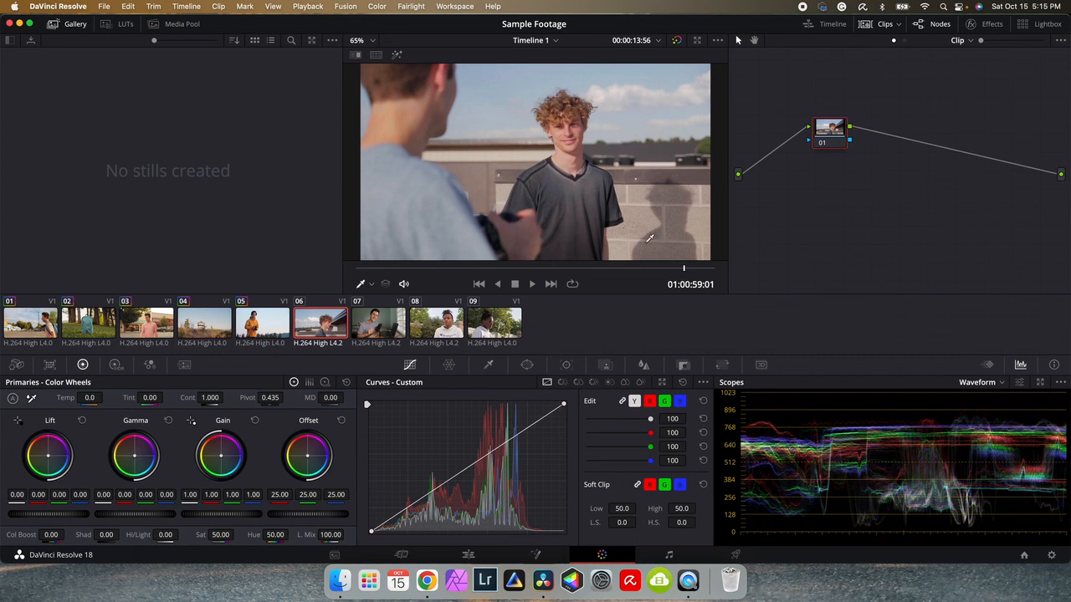
pyautogui.moveTo(829, 133); pyautogui.dragTo(788, 140)
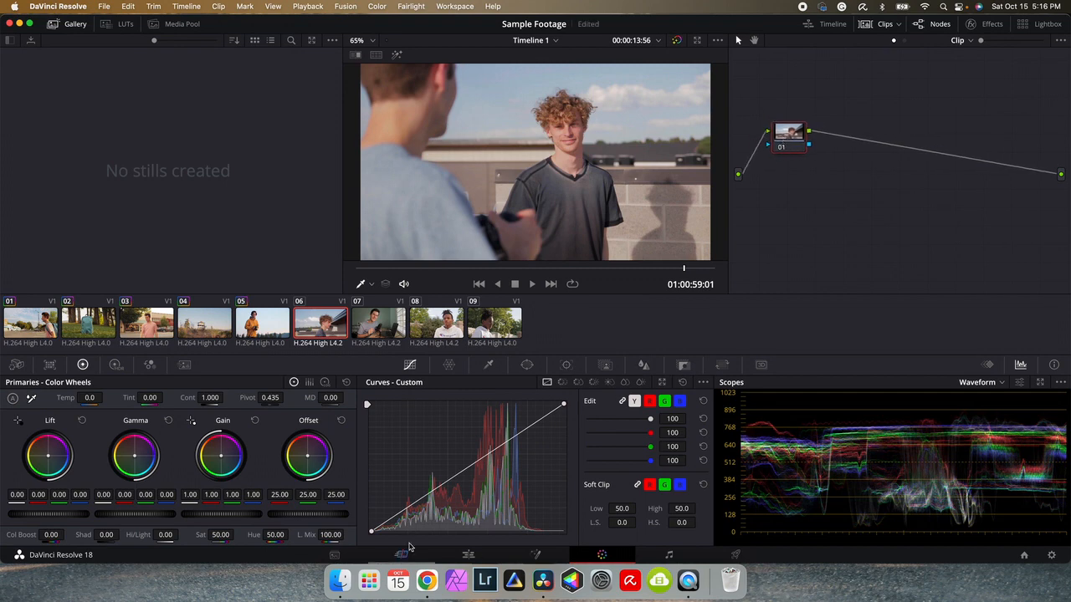
# Step: Set clip 06's node 01 saturation to 0 and add one serial node after it
pyautogui.click(220, 535)
pyautogui.write('0')
pyautogui.press('Return')
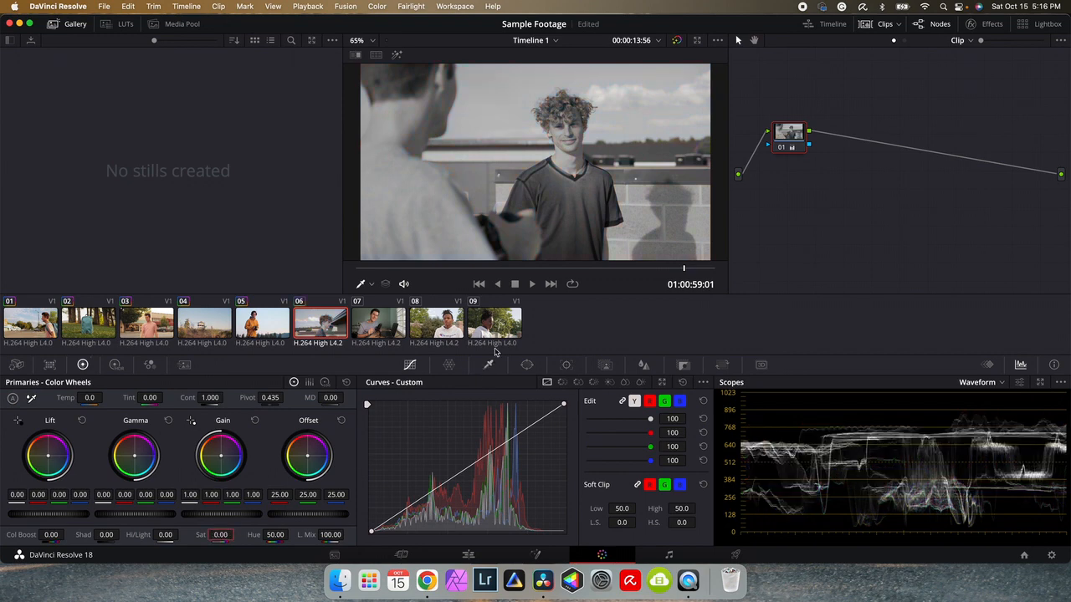
pyautogui.moveTo(786, 145); pyautogui.dragTo(777, 154)
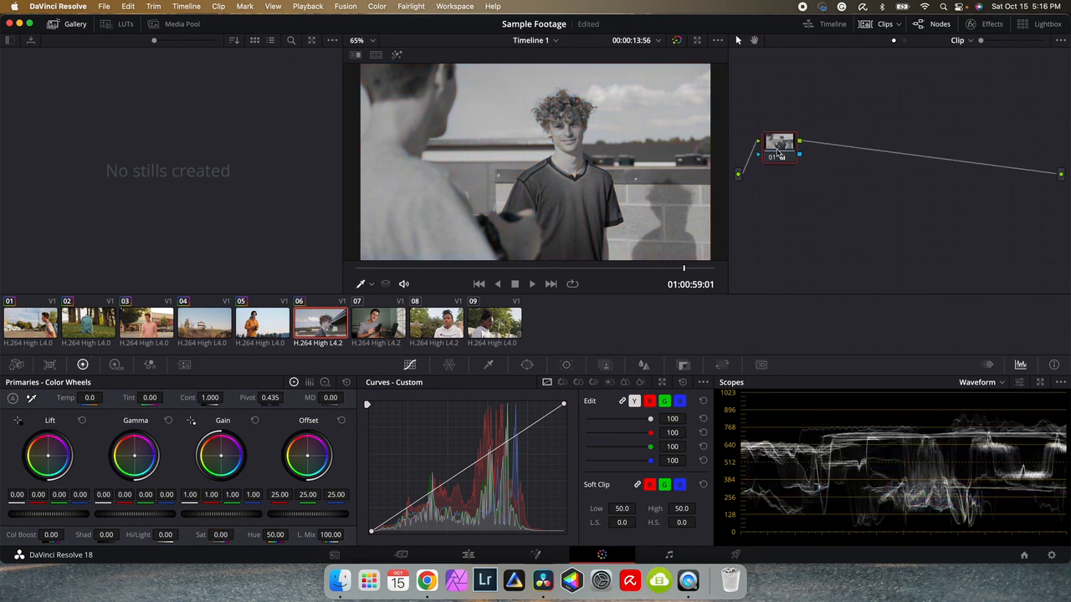
pyautogui.hotkey('alt', 's')
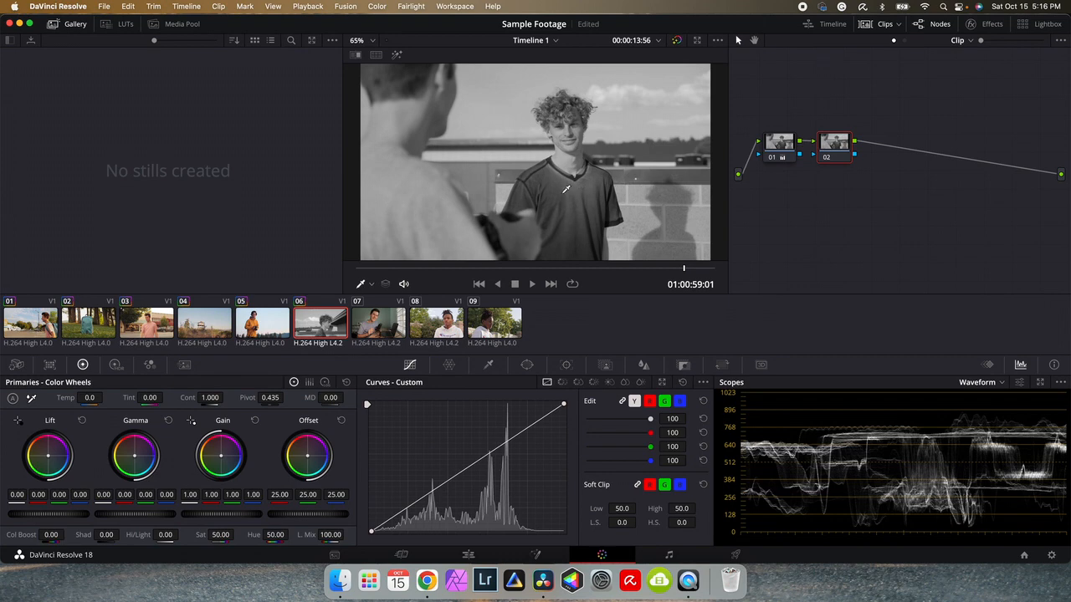
# Step: Raise the highlights and slightly lower the shadows on clip 06's node 02 curve, and disable the desaturated node 01
pyautogui.moveTo(504, 441); pyautogui.dragTo(511, 434)
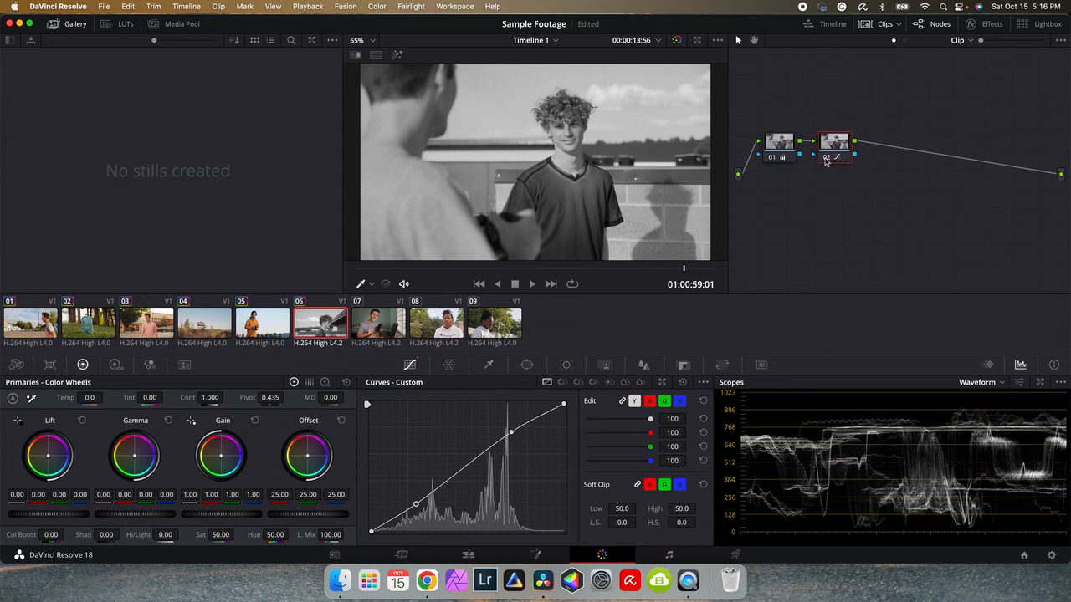
pyautogui.click(772, 159)
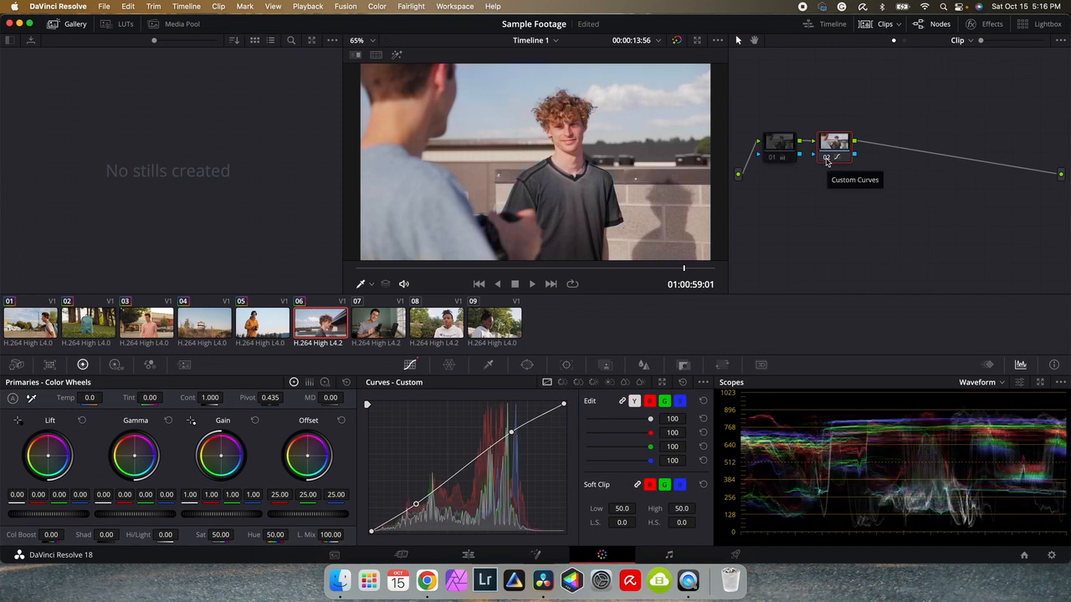
# Step: Compare clip 06 with and without node 02, label that node Contrast and add a serial node after it
pyautogui.click(827, 159)
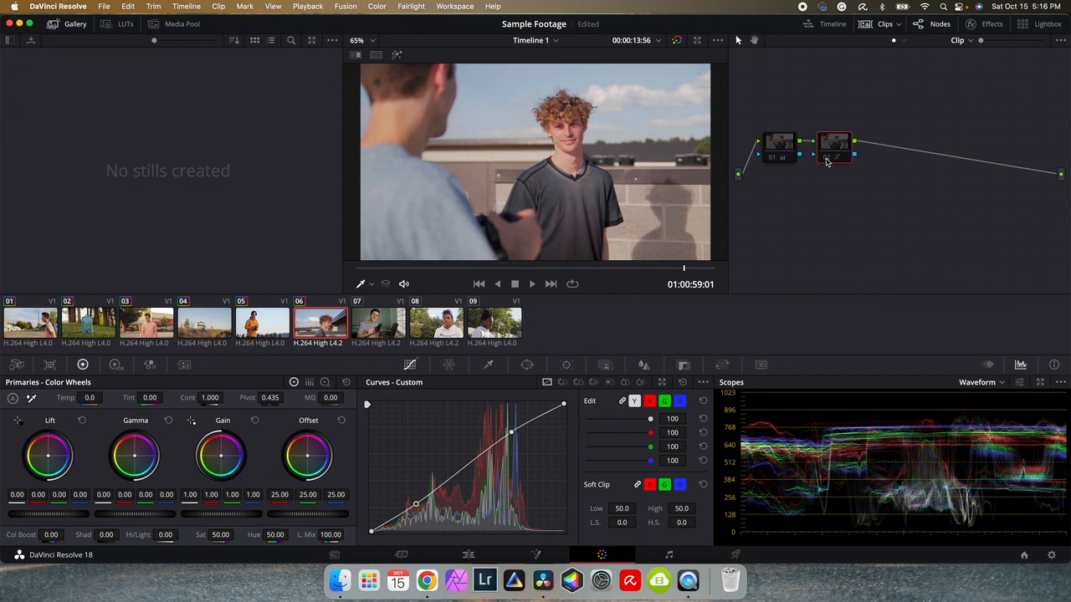
pyautogui.click(827, 159)
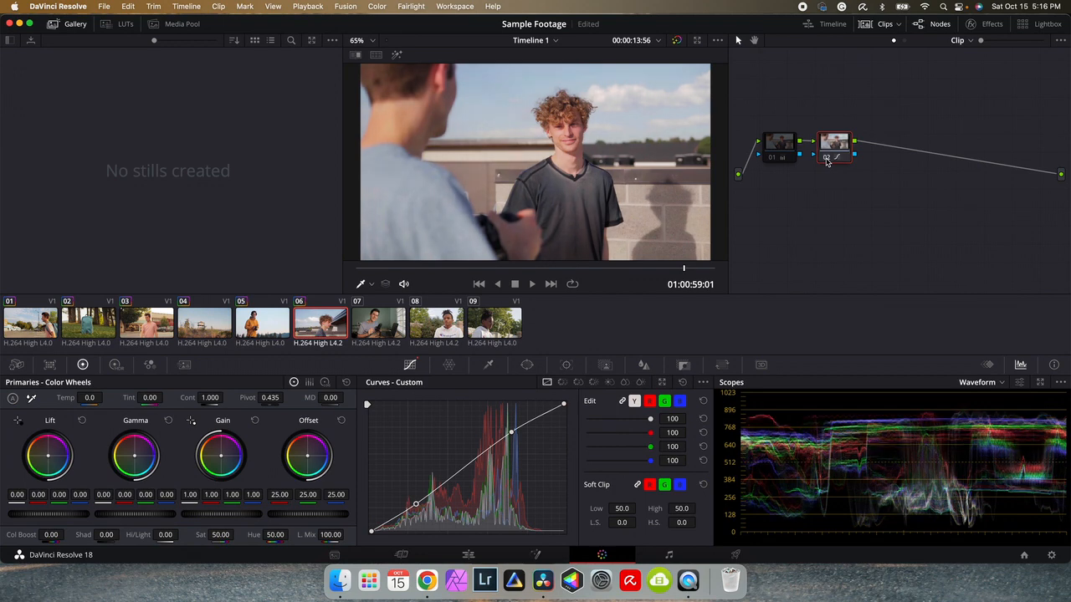
pyautogui.rightClick(839, 141)
pyautogui.click(864, 163)
pyautogui.press('Return')
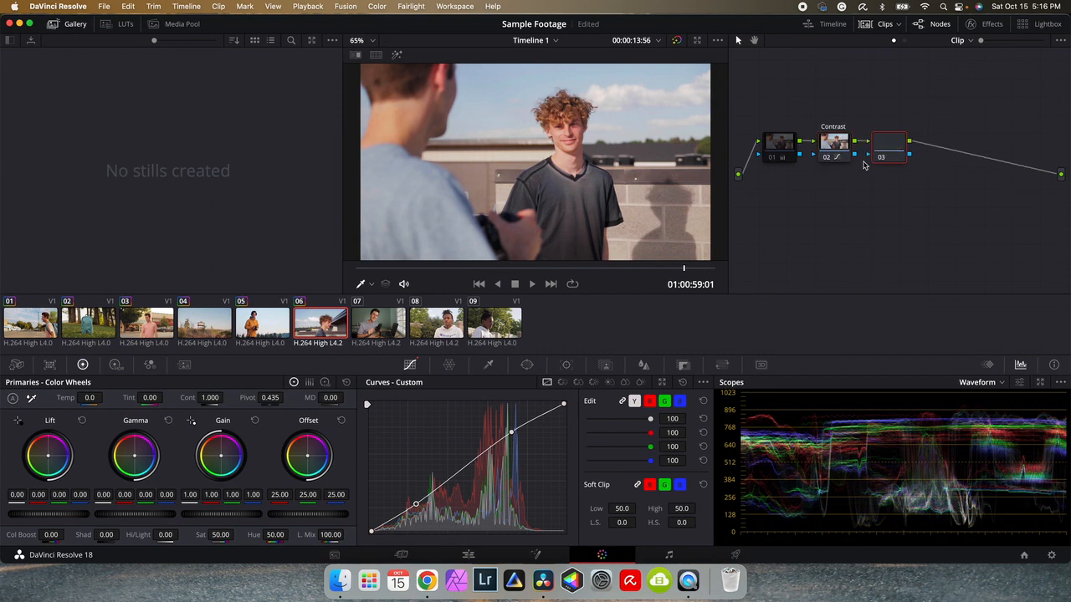
pyautogui.hotkey('alt', 's')
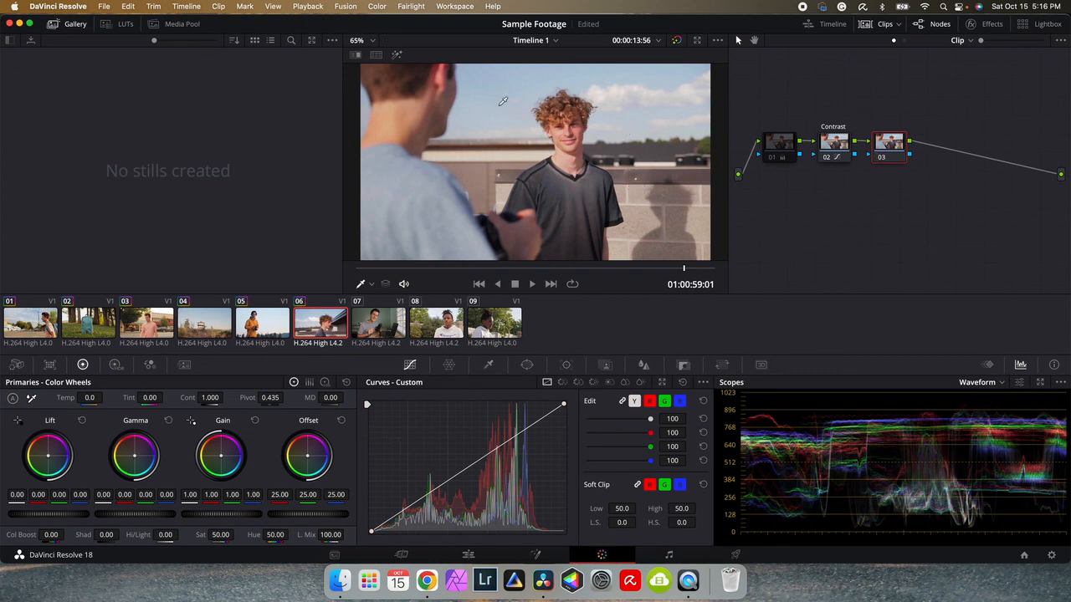
# Step: Turn on the picker RGB value display in the viewer and save the project
pyautogui.rightClick(508, 138)
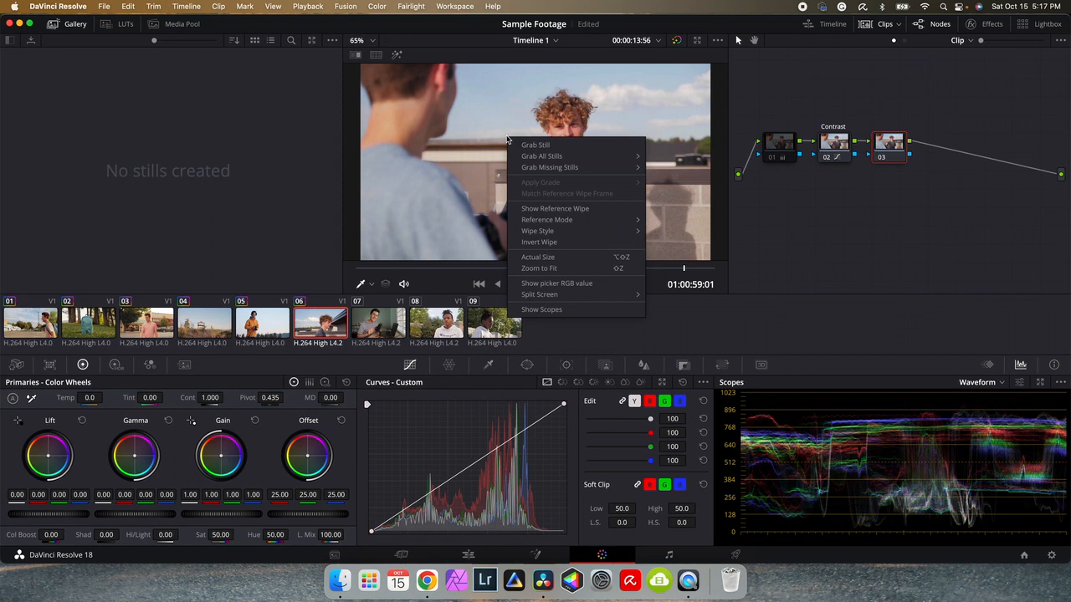
pyautogui.click(543, 284)
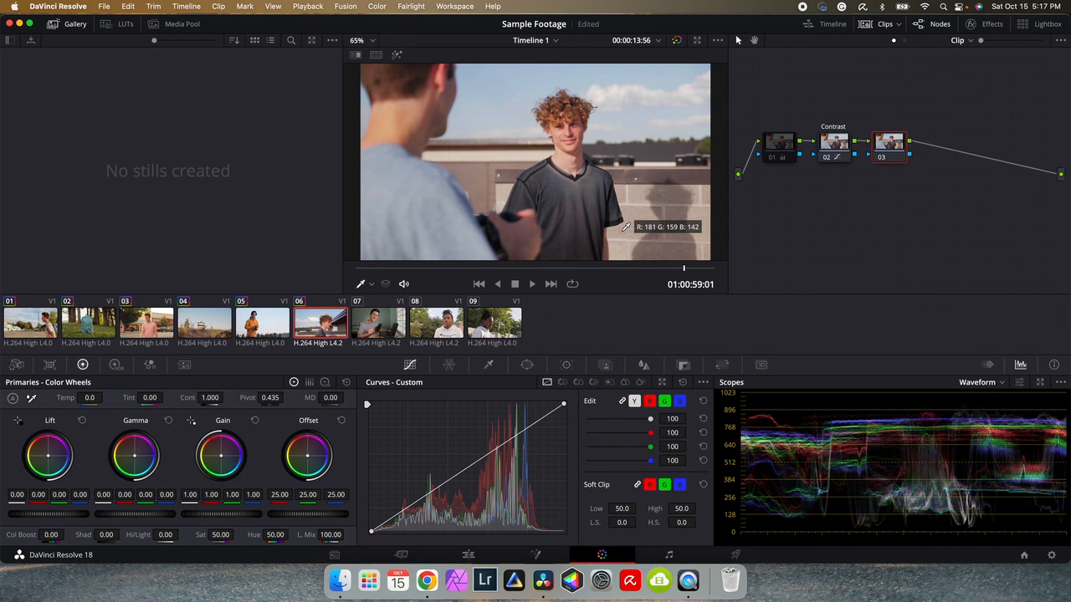
pyautogui.press('super+s')
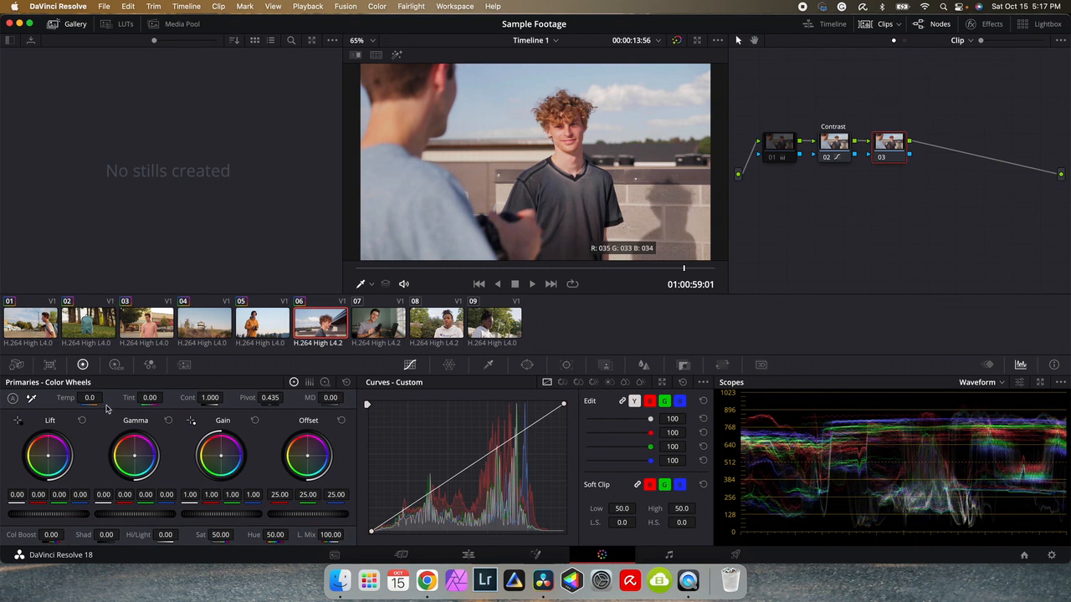
# Step: Set clip 06's node 03 temperature to -160 and tint to -2.50, and label the node WB
pyautogui.moveTo(90, 398); pyautogui.dragTo(8, 399)
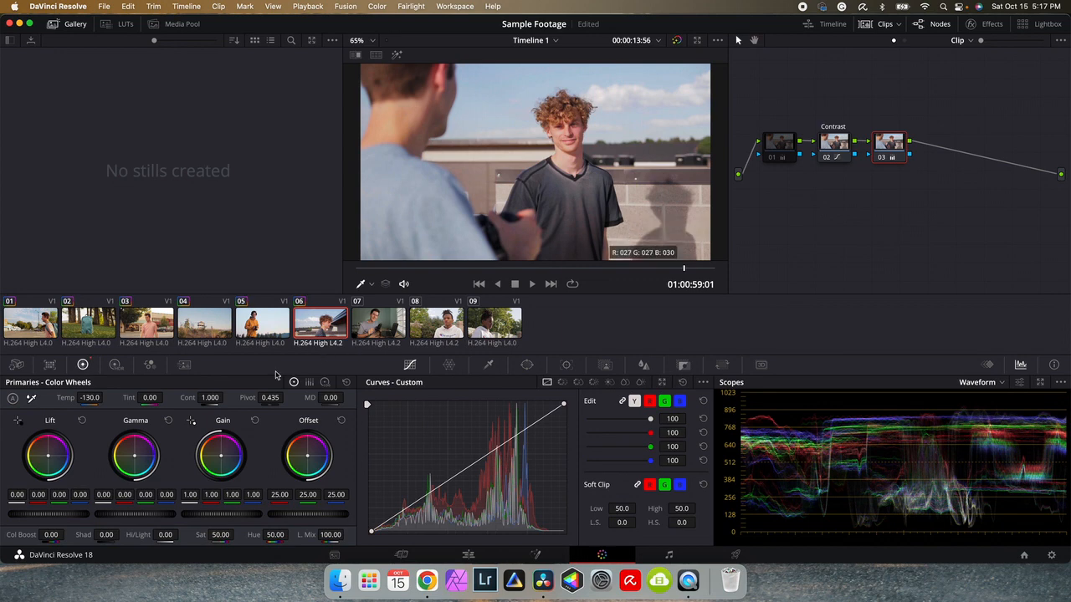
pyautogui.moveTo(150, 399); pyautogui.dragTo(145, 399)
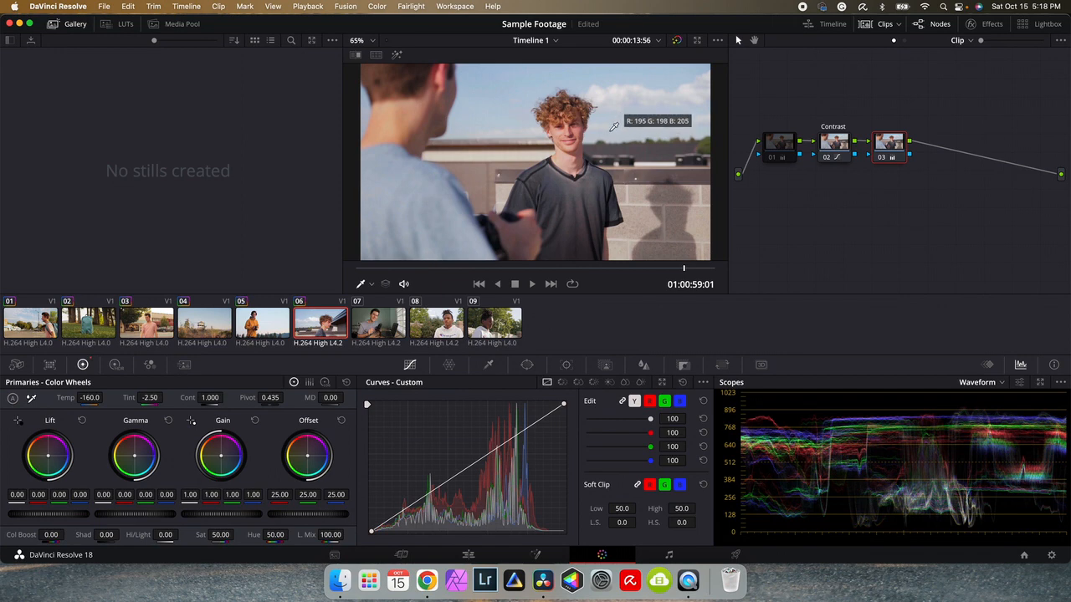
pyautogui.rightClick(887, 149)
pyautogui.click(907, 171)
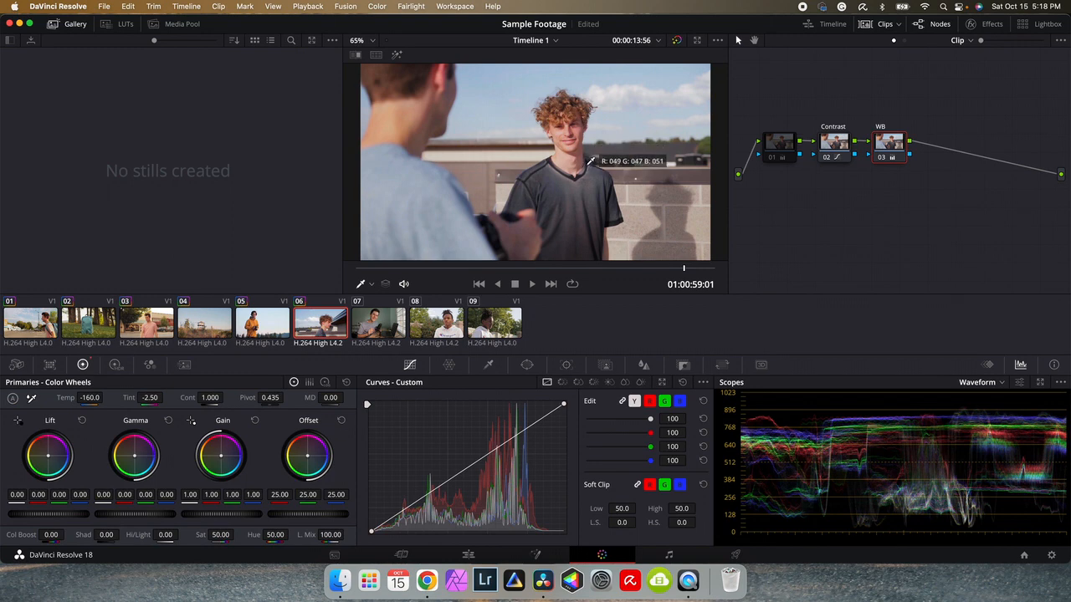
# Step: Isolate the red curve on clip 06's WB node, reset a trial red boost, and slightly lower the red highlights with a midtone anchor
pyautogui.click(621, 404)
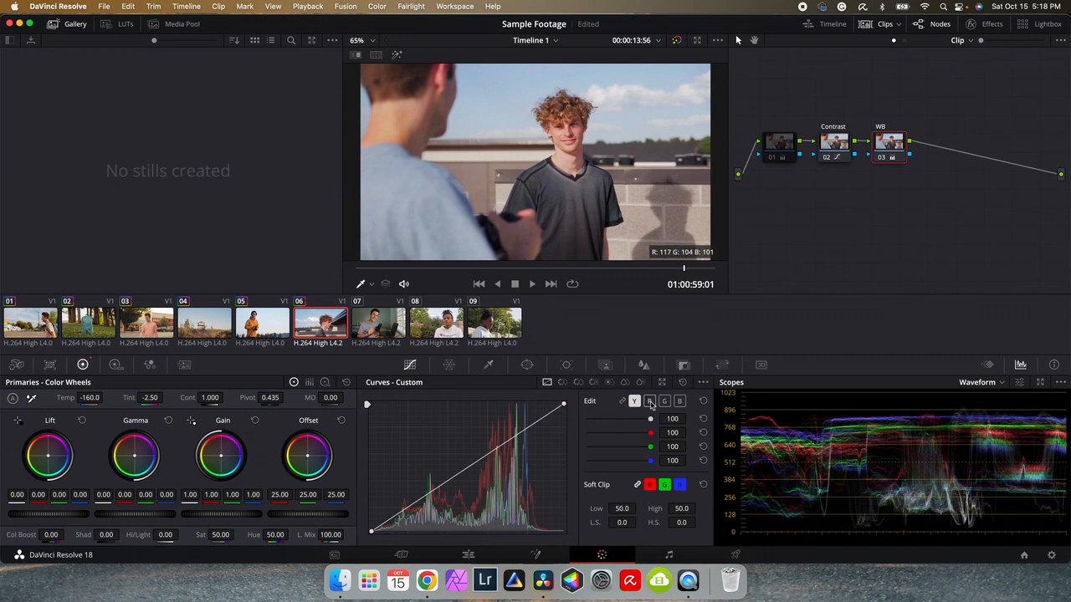
pyautogui.click(650, 402)
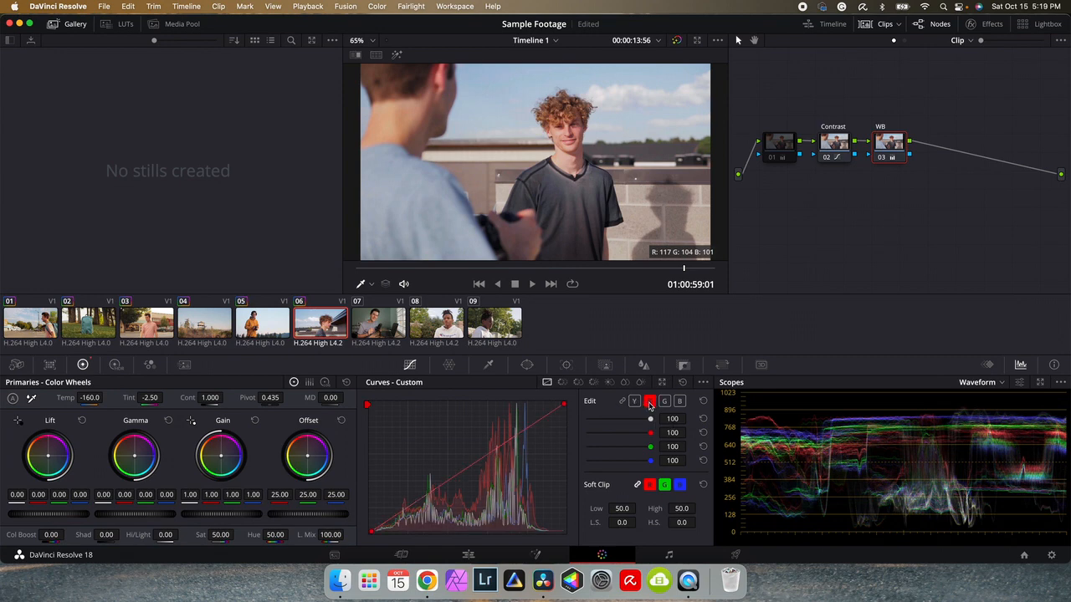
pyautogui.moveTo(485, 462); pyautogui.dragTo(453, 441)
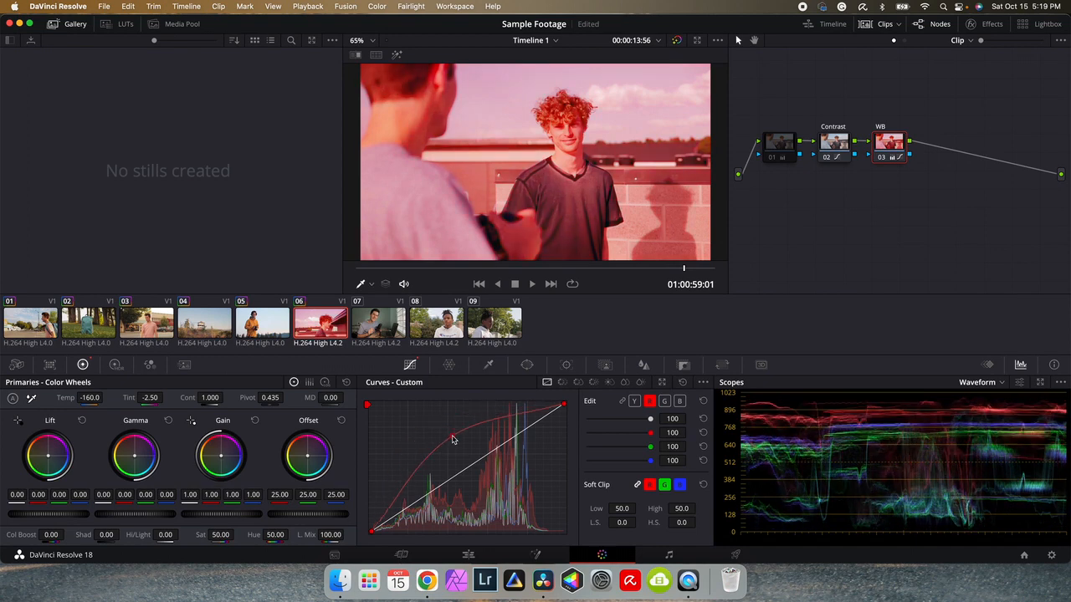
pyautogui.click(684, 383)
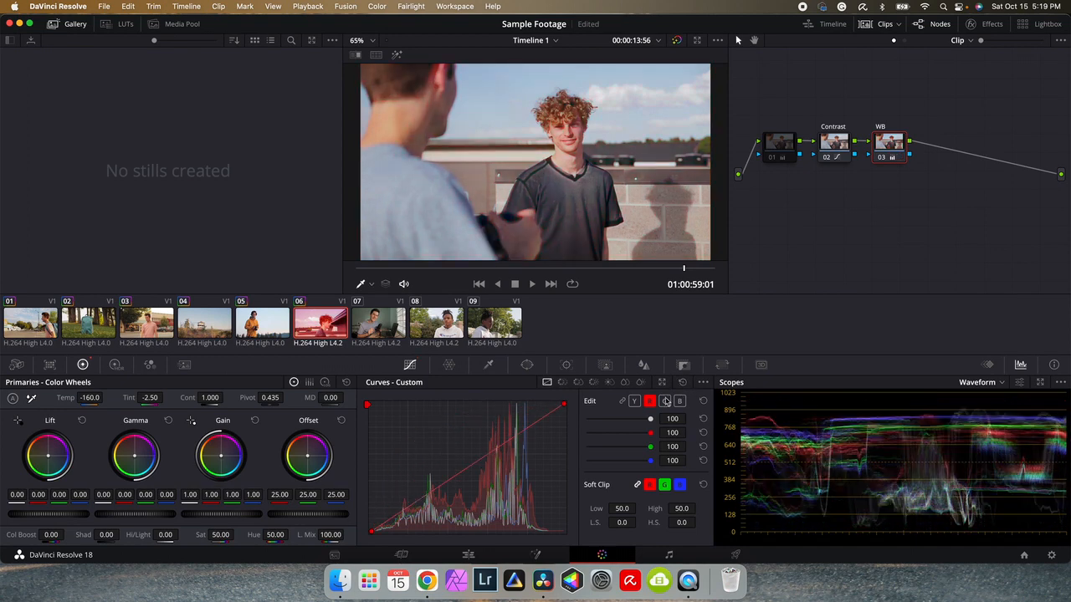
pyautogui.click(491, 452)
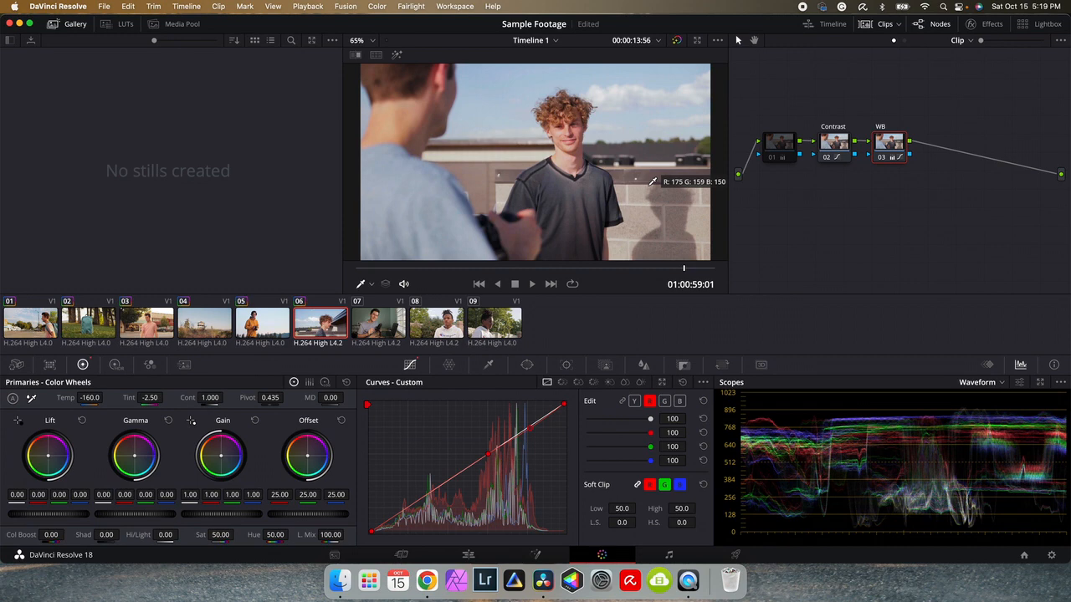
# Step: Delete clip 06's desaturated node 01 and move the Contrast and WB nodes toward the graph's start
pyautogui.click(772, 148)
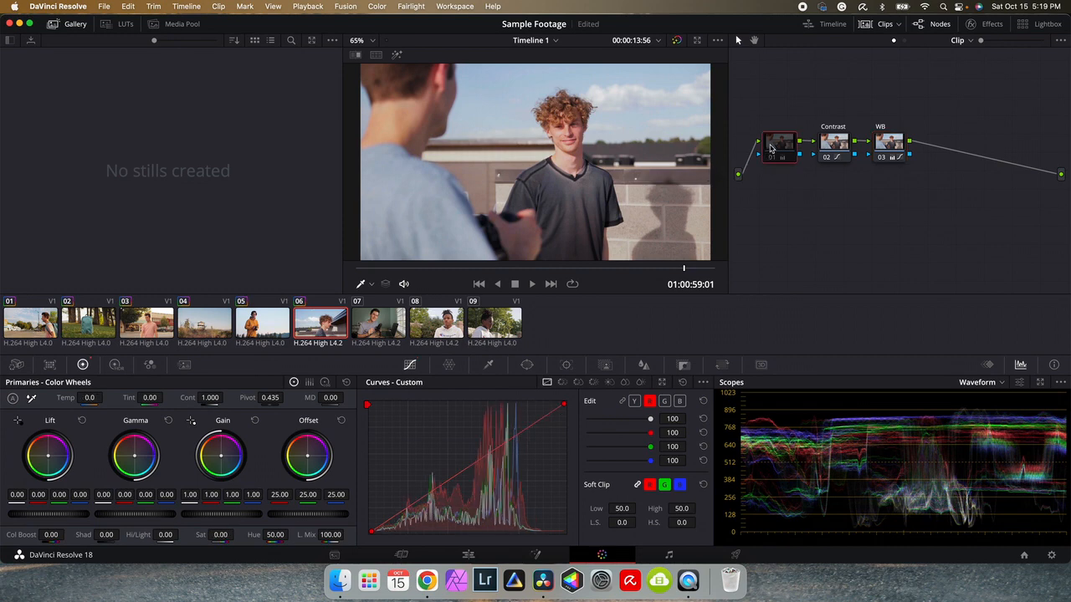
pyautogui.press('Delete')
pyautogui.moveTo(771, 146); pyautogui.dragTo(845, 147)
pyautogui.click(803, 231)
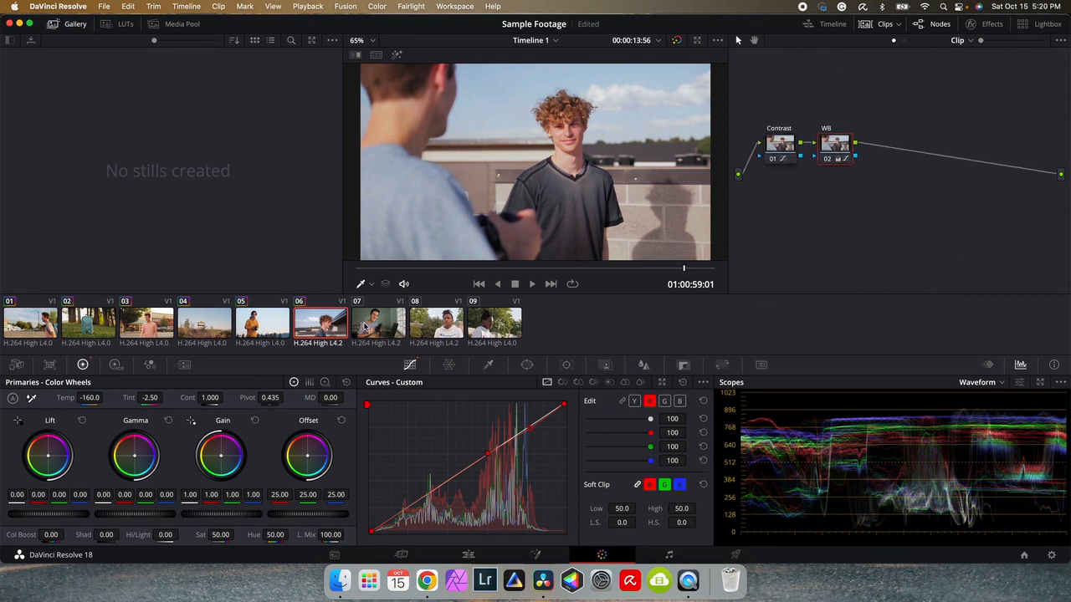
# Step: Open clip 07 and move its node 01 toward the graph's start
pyautogui.click(377, 328)
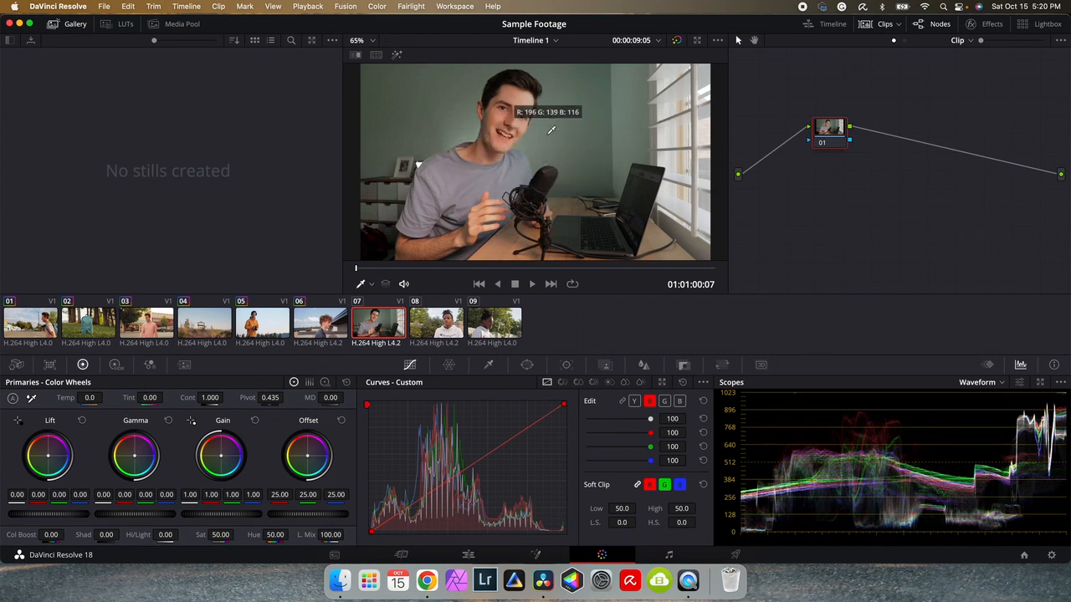
pyautogui.moveTo(823, 134); pyautogui.dragTo(779, 142)
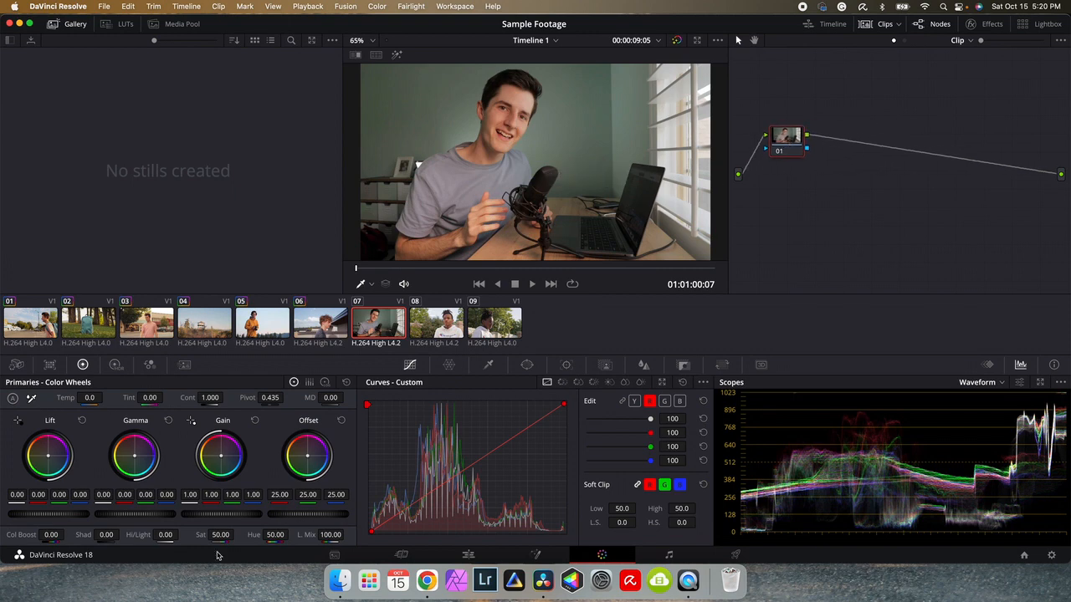
# Step: Set clip 07's node 01 saturation to 0 and add two serial nodes after it
pyautogui.moveTo(219, 536); pyautogui.dragTo(216, 536)
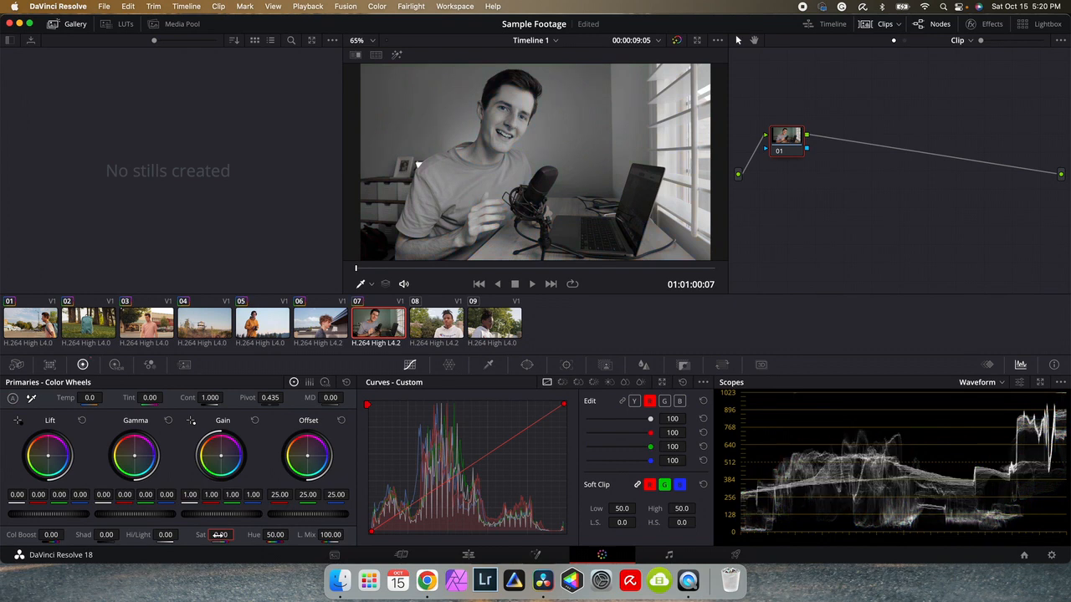
pyautogui.hotkey('alt', 's')
pyautogui.hotkey('alt', 's')
# Step: Select clip 07's node 02 and relink all the curve channels for editing together
pyautogui.click(833, 144)
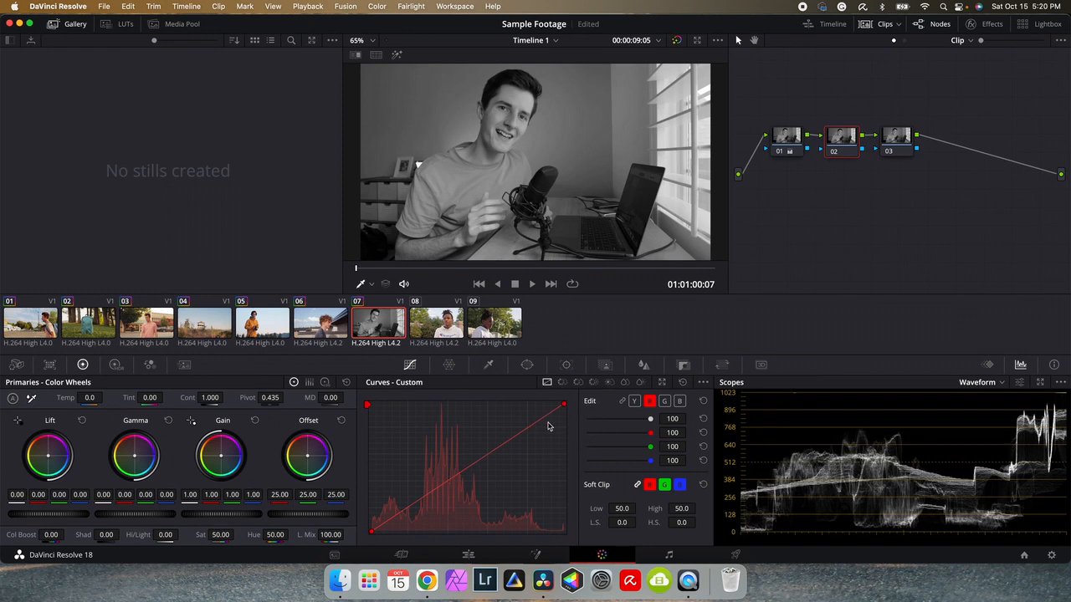
pyautogui.click(636, 402)
pyautogui.click(645, 405)
pyautogui.click(635, 403)
pyautogui.click(623, 403)
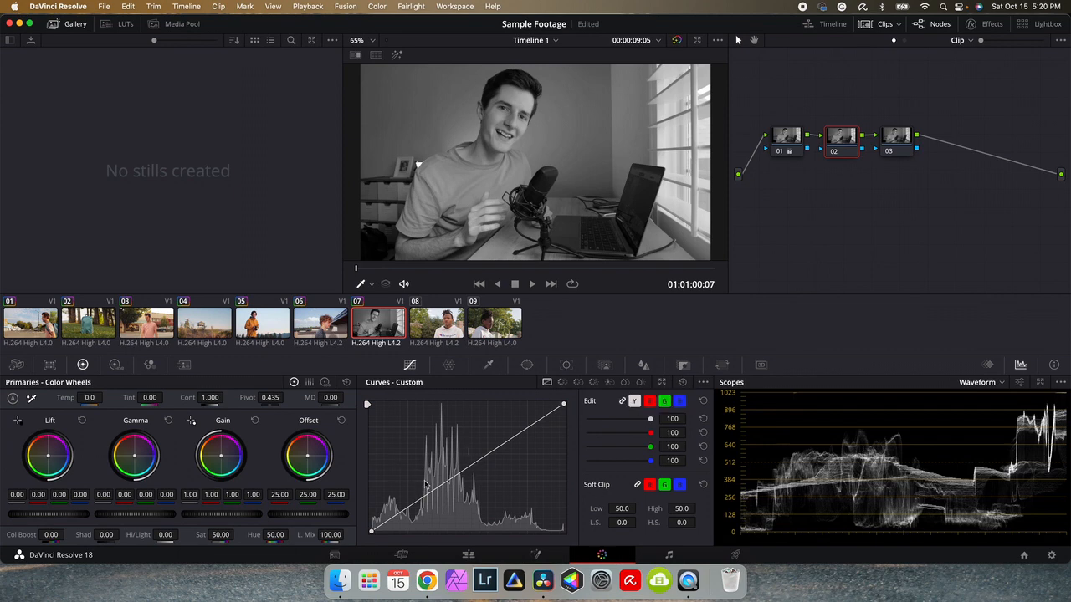
# Step: Set clip 07's node 02 offset to 40.85 and gain to 0.90, and shape its curve with lowered shadows and raised highlights
pyautogui.moveTo(326, 515); pyautogui.dragTo(544, 515)
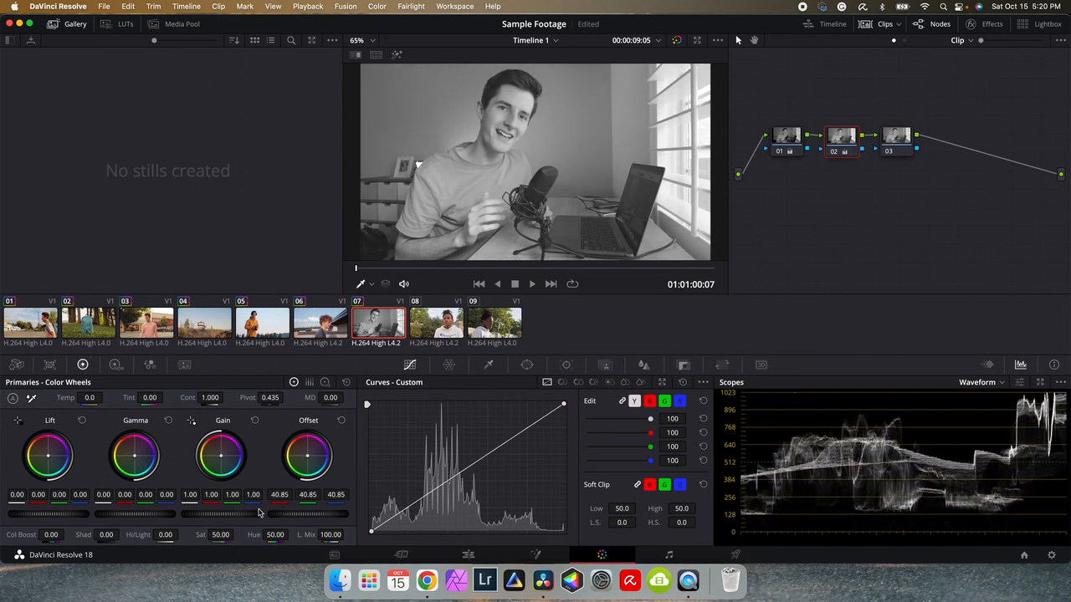
pyautogui.moveTo(245, 520); pyautogui.dragTo(215, 520)
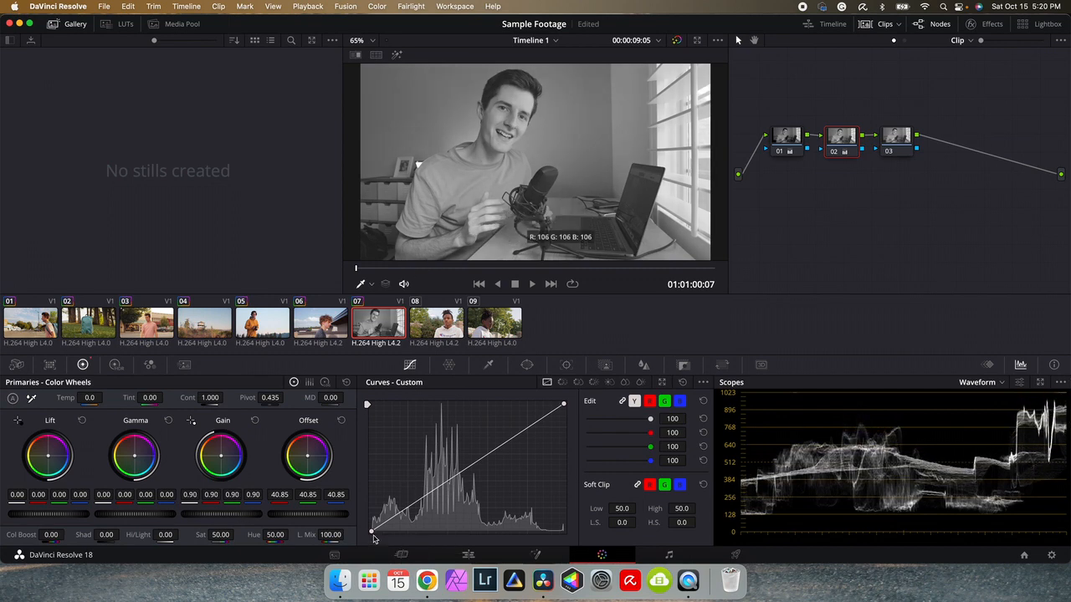
pyautogui.moveTo(400, 519); pyautogui.dragTo(402, 523)
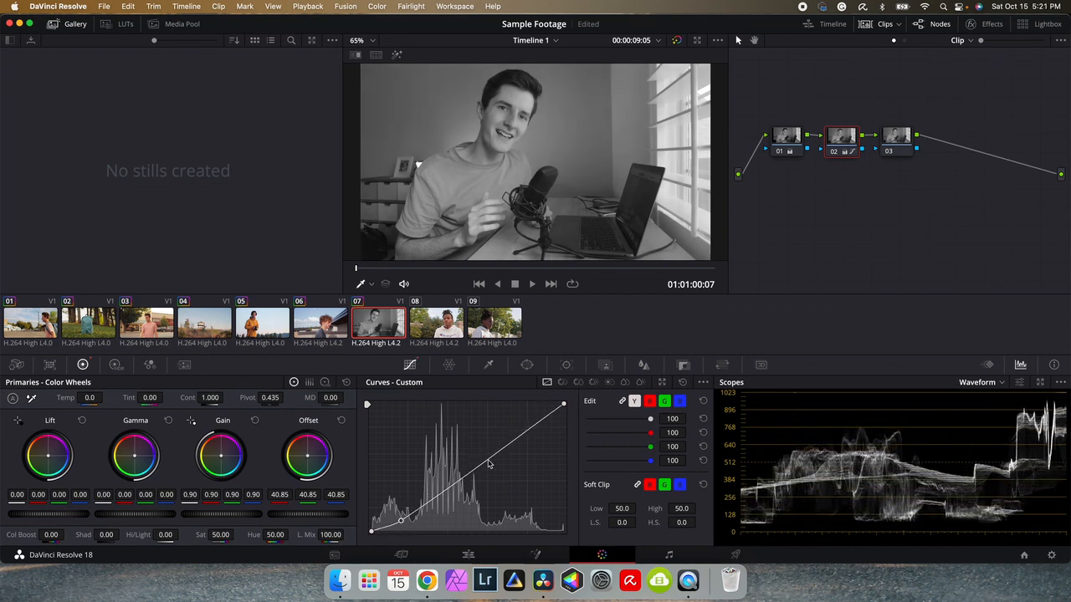
pyautogui.moveTo(490, 459); pyautogui.dragTo(497, 445)
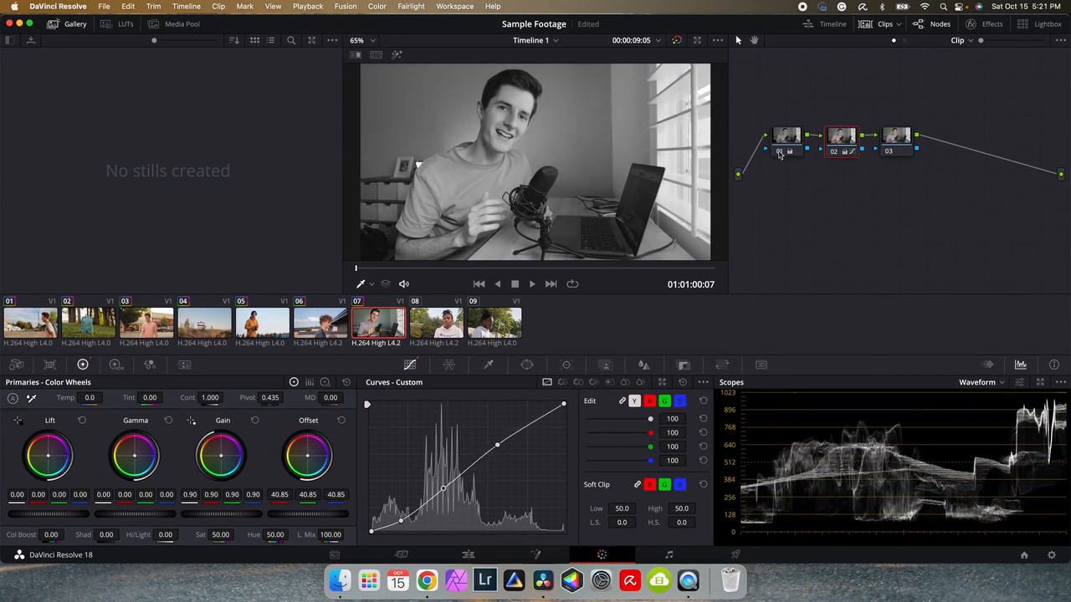
# Step: Compare clip 07 in colour with and without node 02, and delete the desaturated node 01
pyautogui.click(779, 152)
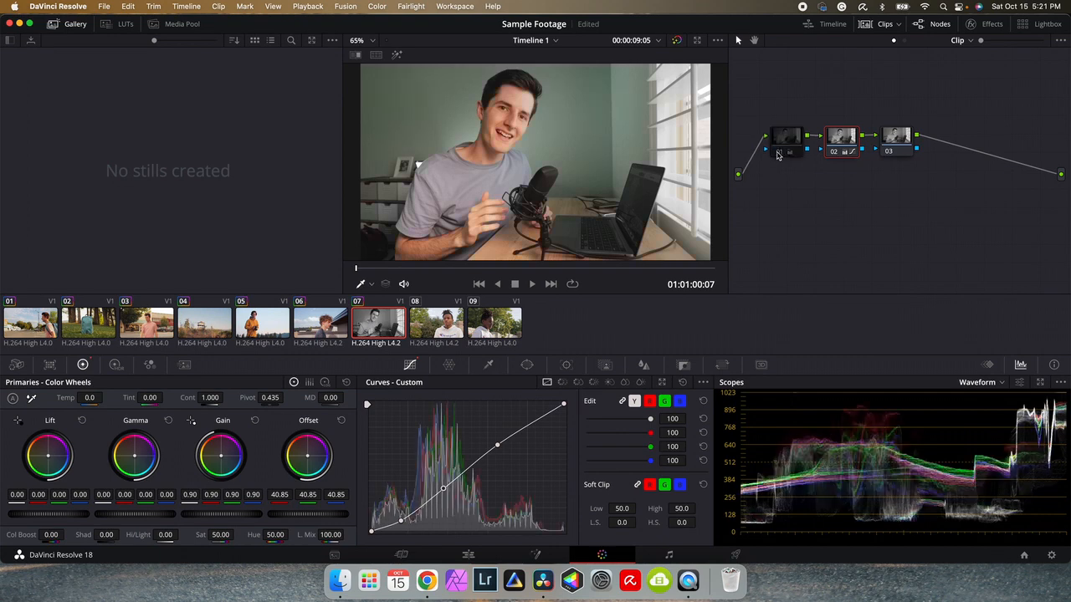
pyautogui.click(835, 154)
pyautogui.click(835, 154)
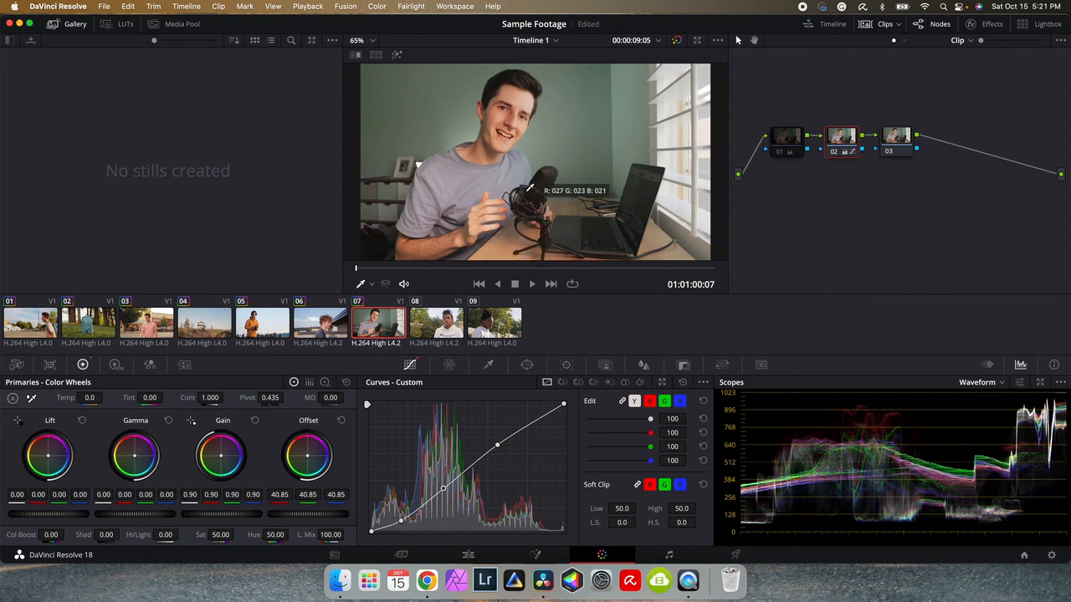
pyautogui.click(786, 139)
pyautogui.press('Delete')
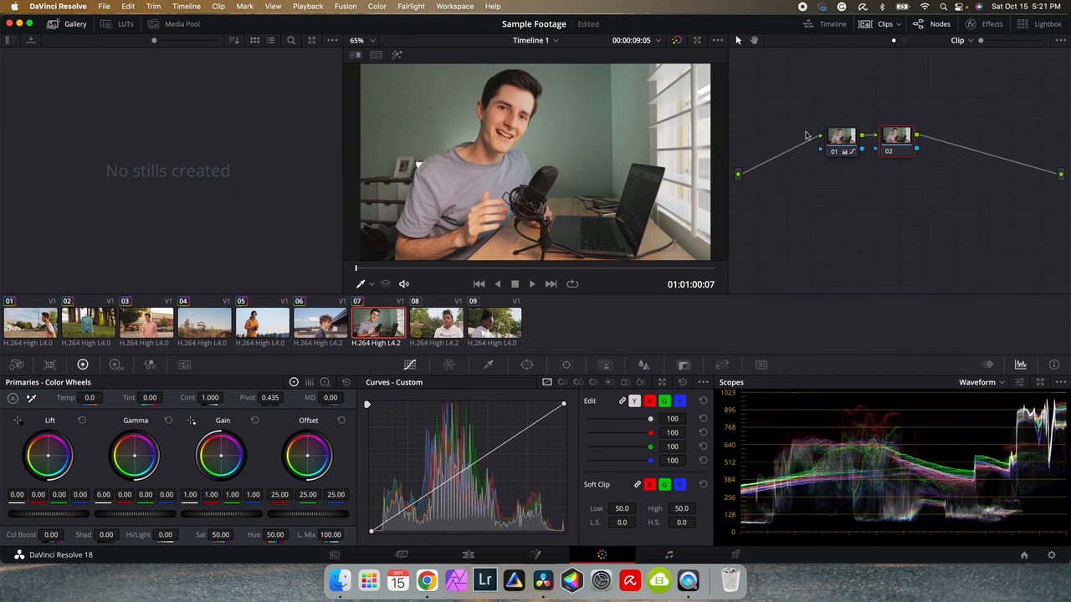
# Step: Move clip 07's graded node toward the graph's start and label it Exp. Contrast
pyautogui.moveTo(843, 137); pyautogui.dragTo(776, 140)
pyautogui.rightClick(776, 139)
pyautogui.click(804, 160)
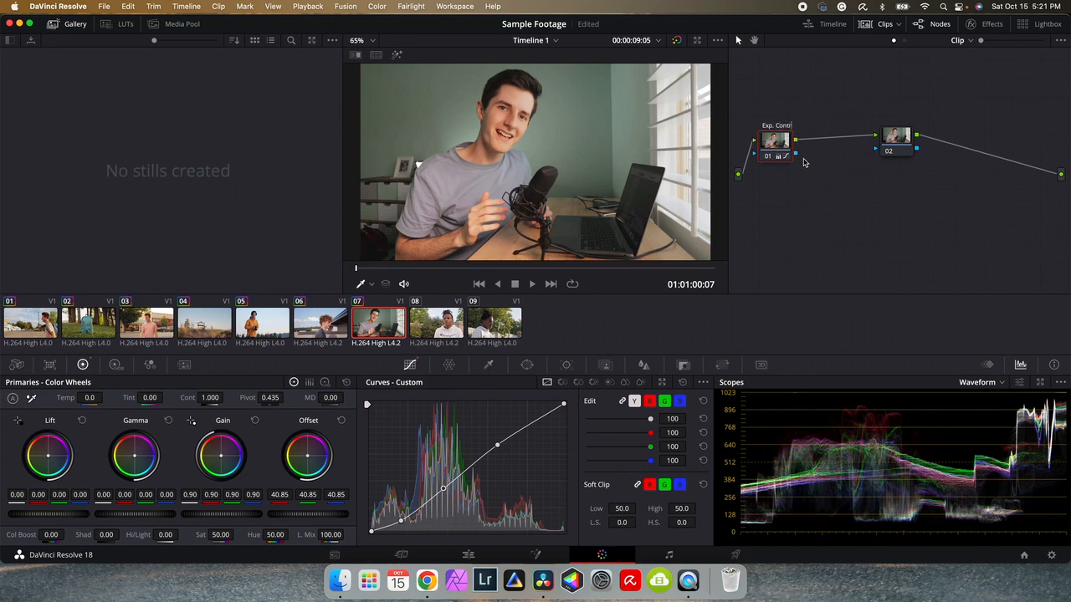
pyautogui.write('Exp. Contras')
pyautogui.press('Return')
# Step: Move clip 07's second node next to the Exp. Contrast node and label it WB
pyautogui.moveTo(895, 142); pyautogui.dragTo(832, 144)
pyautogui.rightClick(832, 144)
pyautogui.click(860, 165)
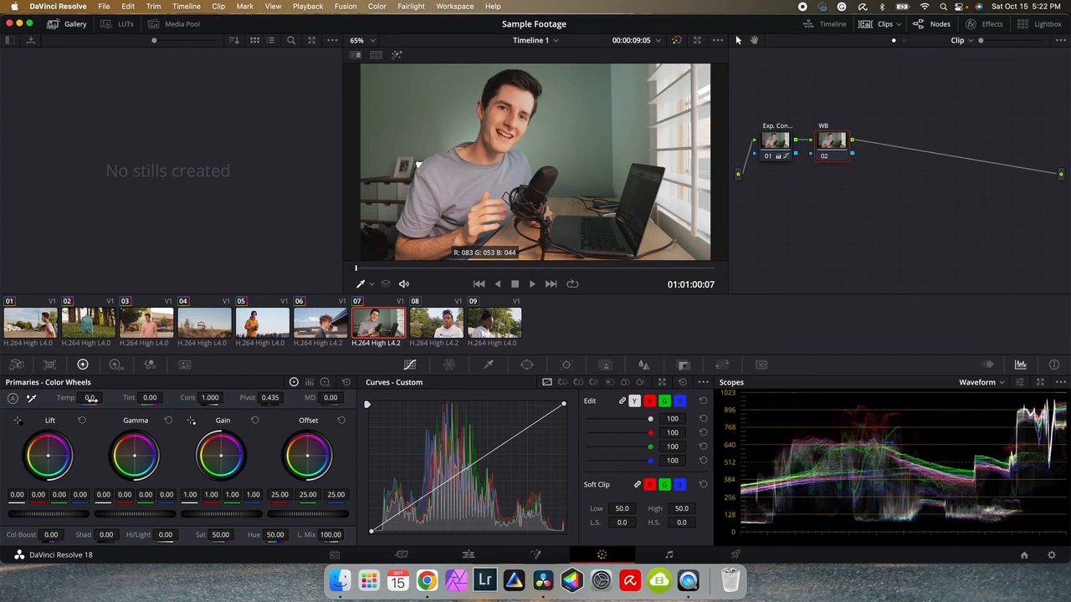
# Step: Set the temperature to -200 and the tint to -3.50 on clip 07's WB node
pyautogui.moveTo(92, 399); pyautogui.dragTo(91, 399)
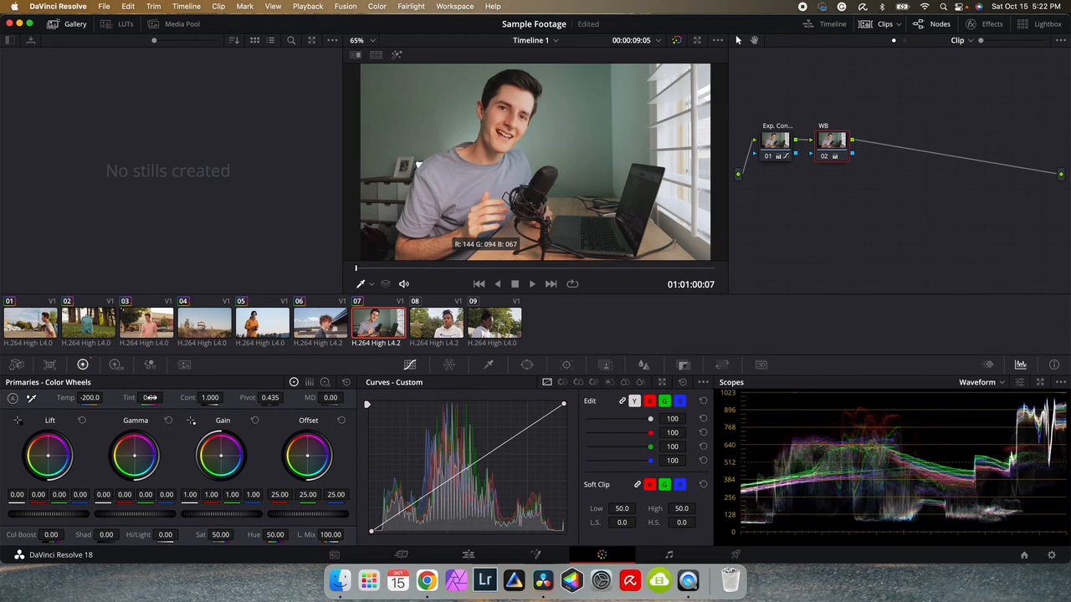
pyautogui.moveTo(150, 397); pyautogui.dragTo(147, 398)
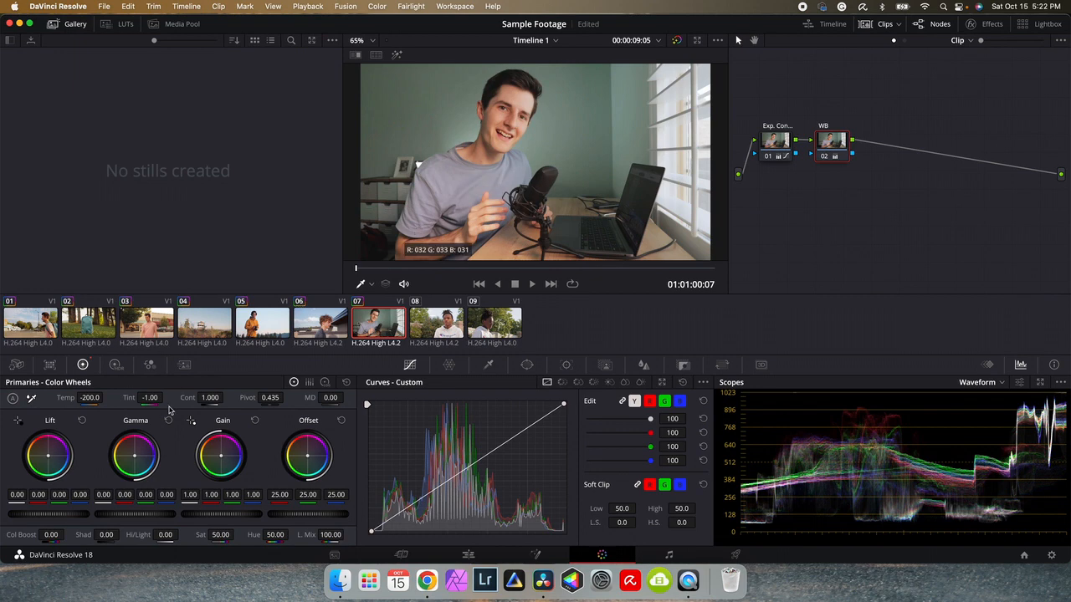
pyautogui.moveTo(155, 398)
pyautogui.mouseDown()
pyautogui.moveTo(137, 397)
pyautogui.moveTo(151, 397)
pyautogui.mouseUp()
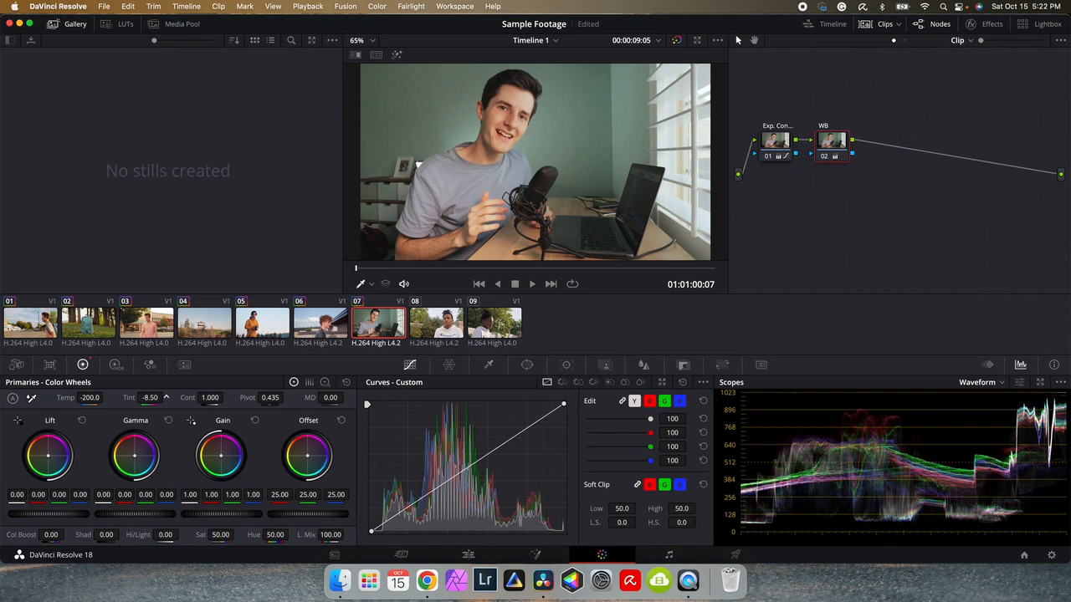
pyautogui.moveTo(152, 397); pyautogui.dragTo(156, 397)
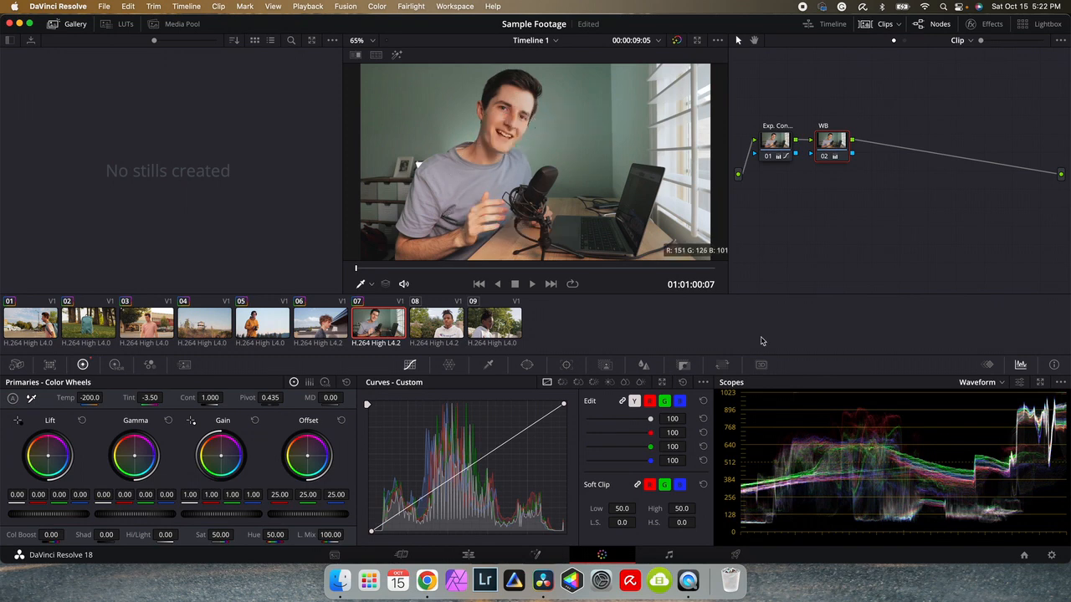
# Step: Switch the scope to Vectorscope and isolate the man's face on clip 07's WB node with a small circular window in highlight view
pyautogui.click(979, 386)
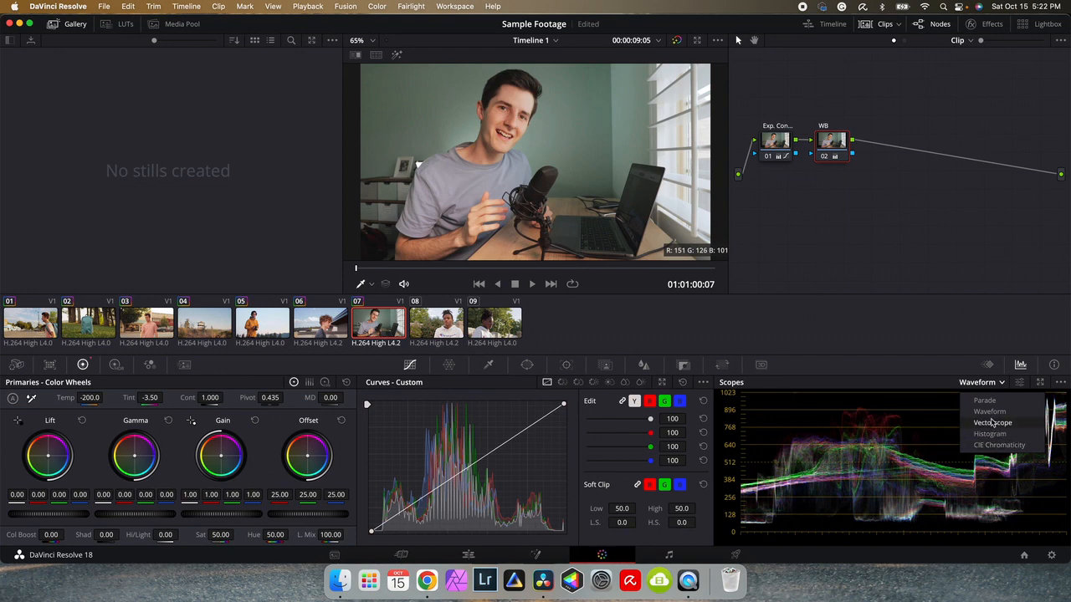
pyautogui.click(993, 423)
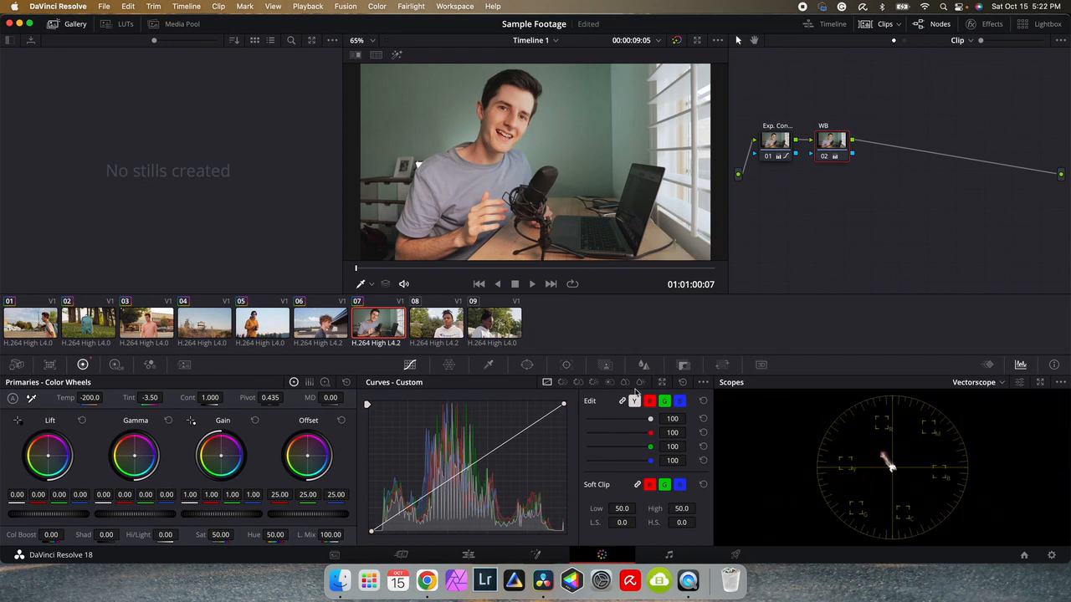
pyautogui.click(528, 365)
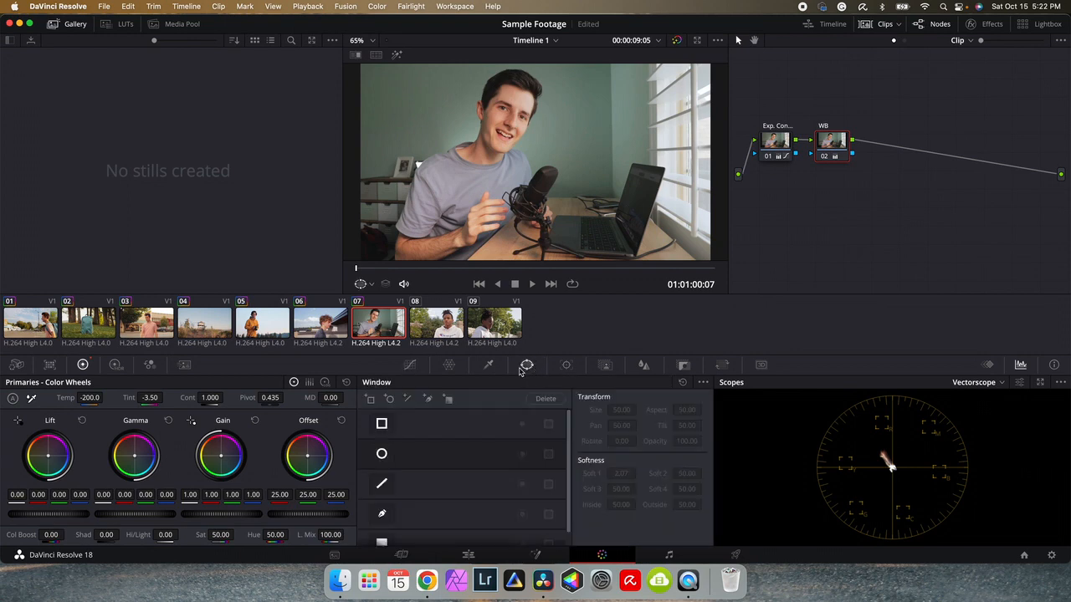
pyautogui.click(381, 454)
pyautogui.moveTo(537, 163); pyautogui.dragTo(504, 119)
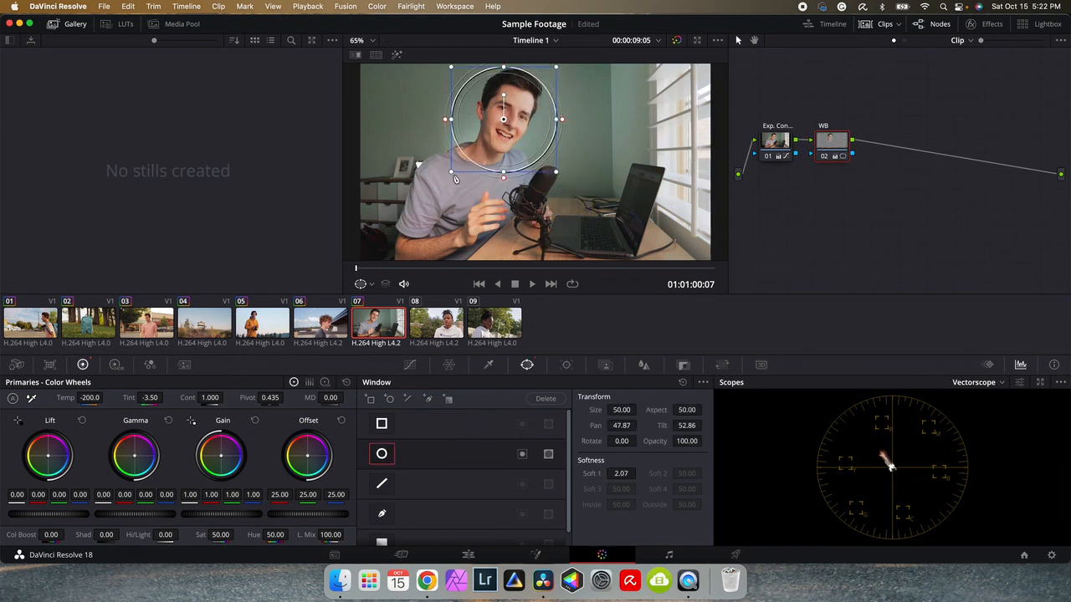
pyautogui.moveTo(451, 175); pyautogui.dragTo(479, 144)
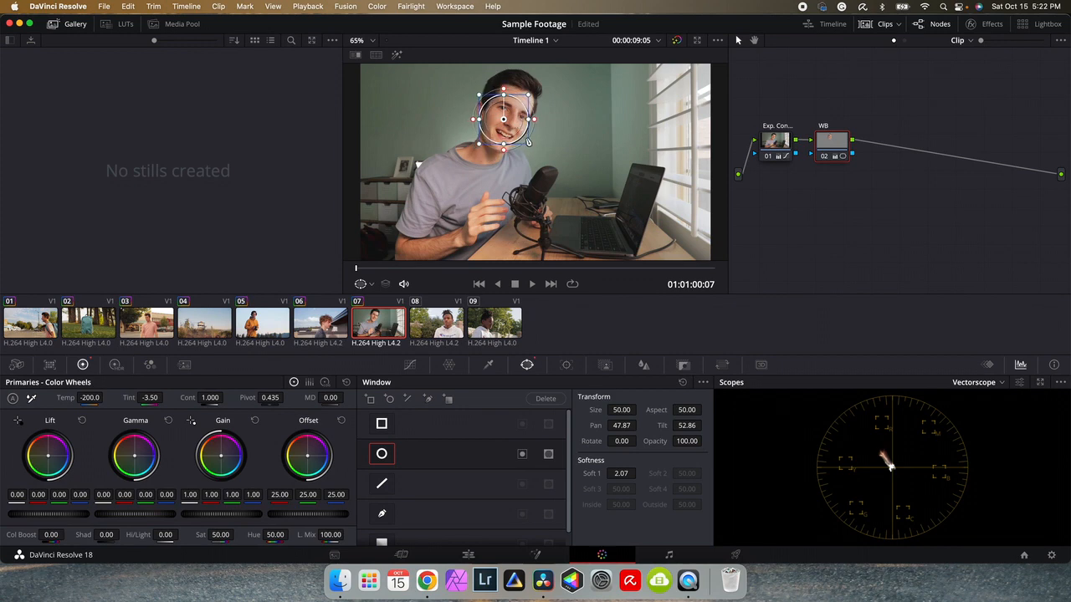
pyautogui.hotkey('shift', 'h')
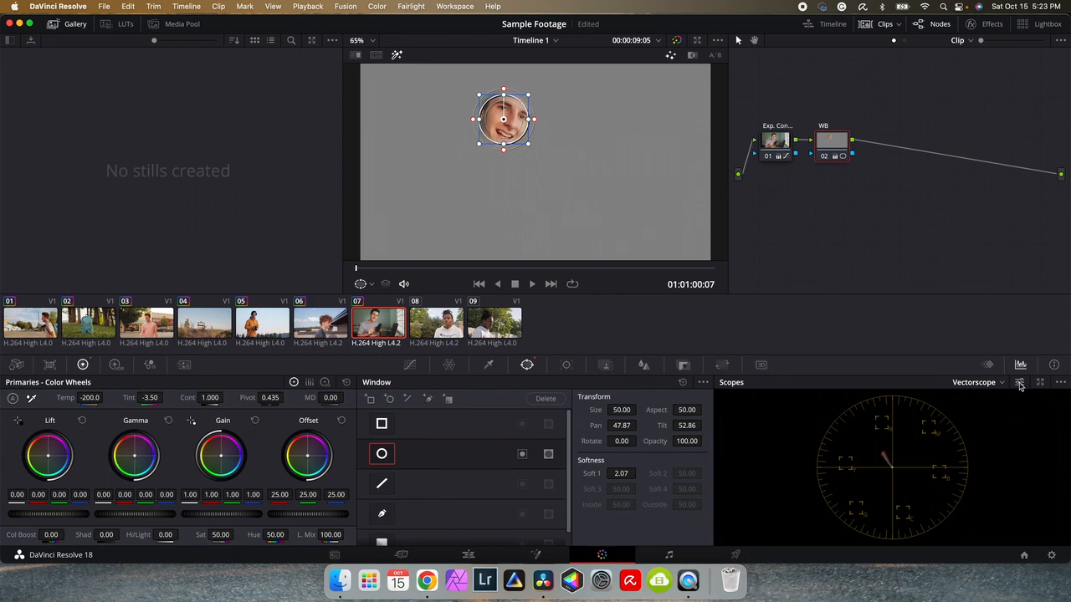
# Step: Turn on the vectorscope's skin tone indicator and disable the circular window on clip 07's WB node
pyautogui.click(1019, 383)
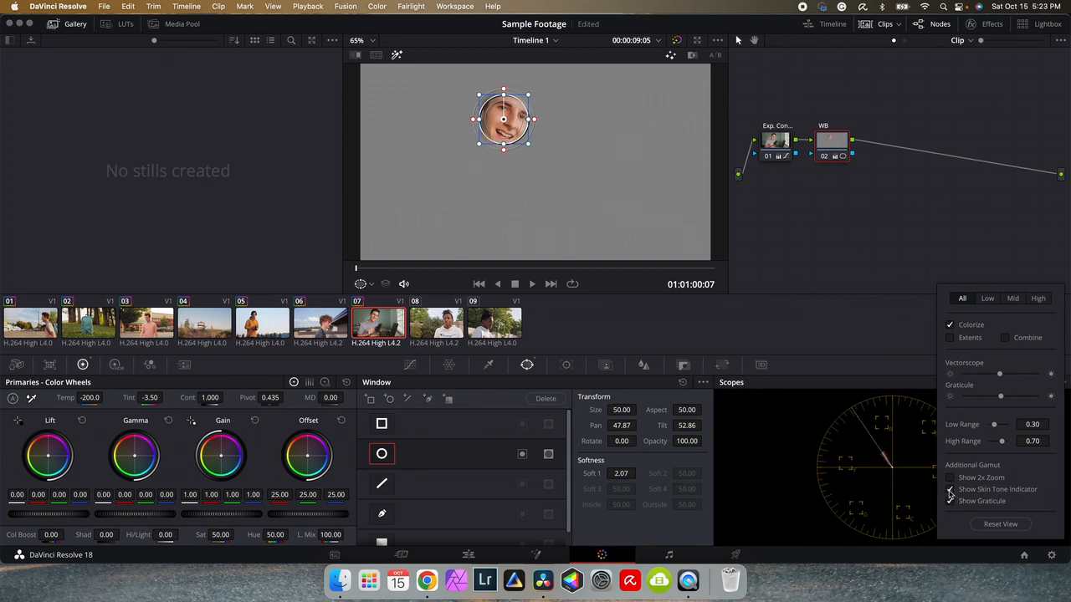
pyautogui.click(812, 467)
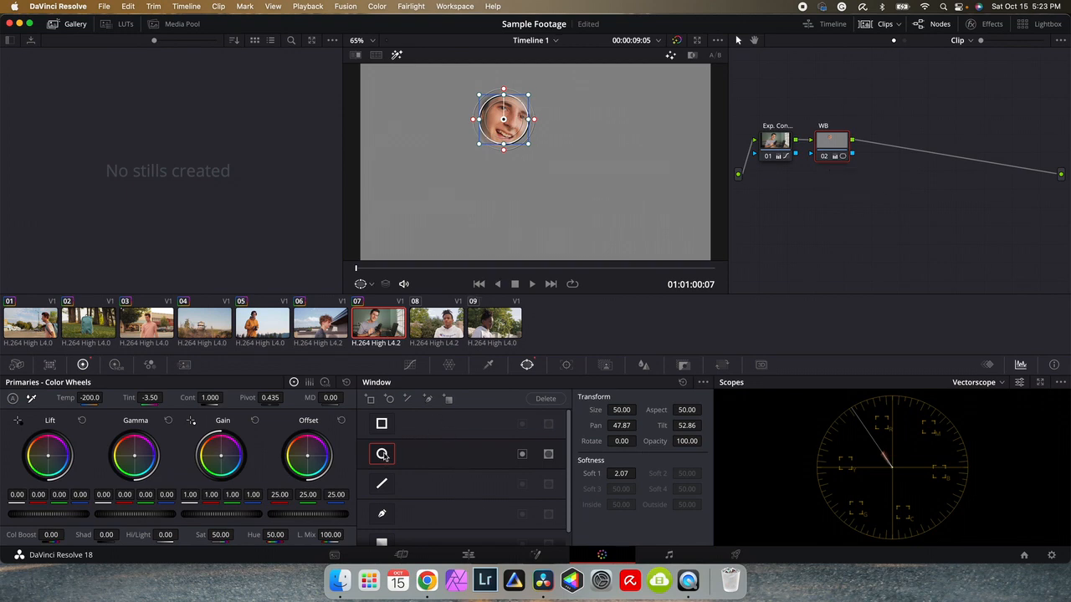
pyautogui.click(384, 454)
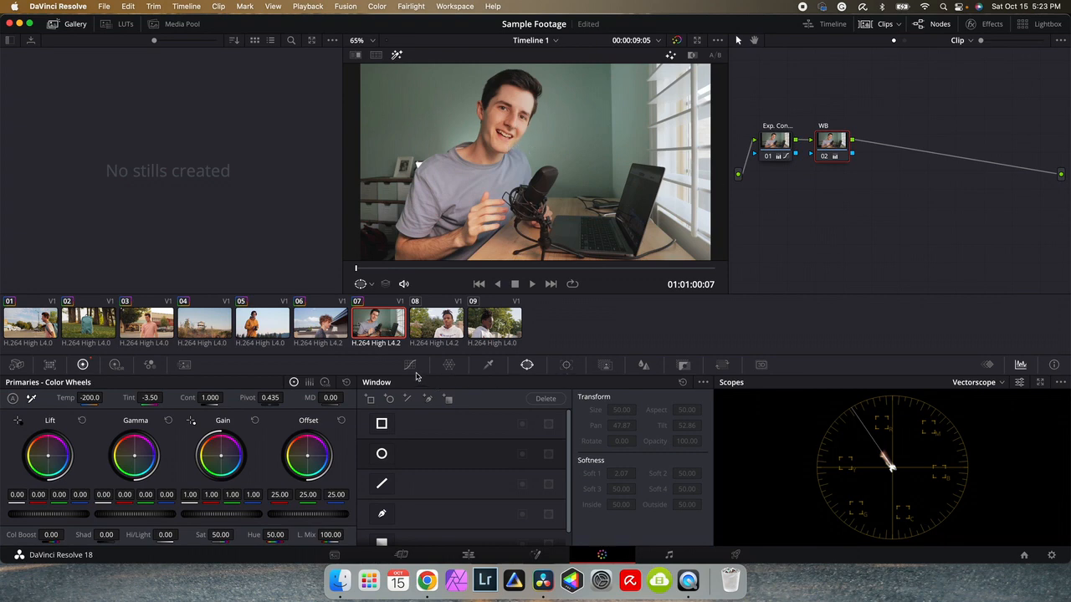
# Step: Sample the facial skin on the WB node's Hue Vs Hue curve and adjust its point to input hue 282.75 with hue rotation 7.20
pyautogui.click(410, 365)
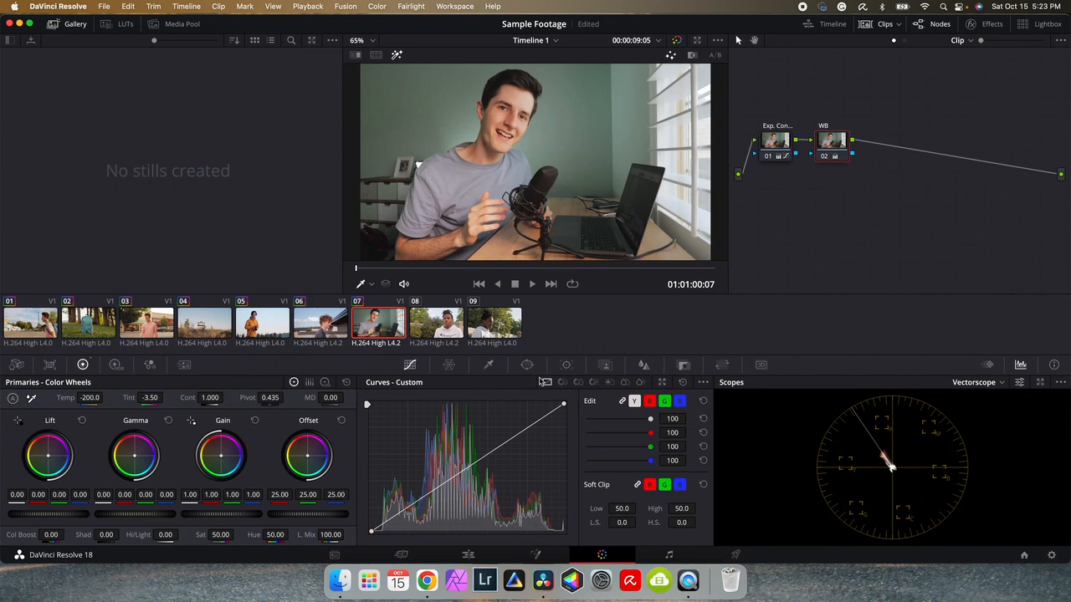
pyautogui.click(561, 383)
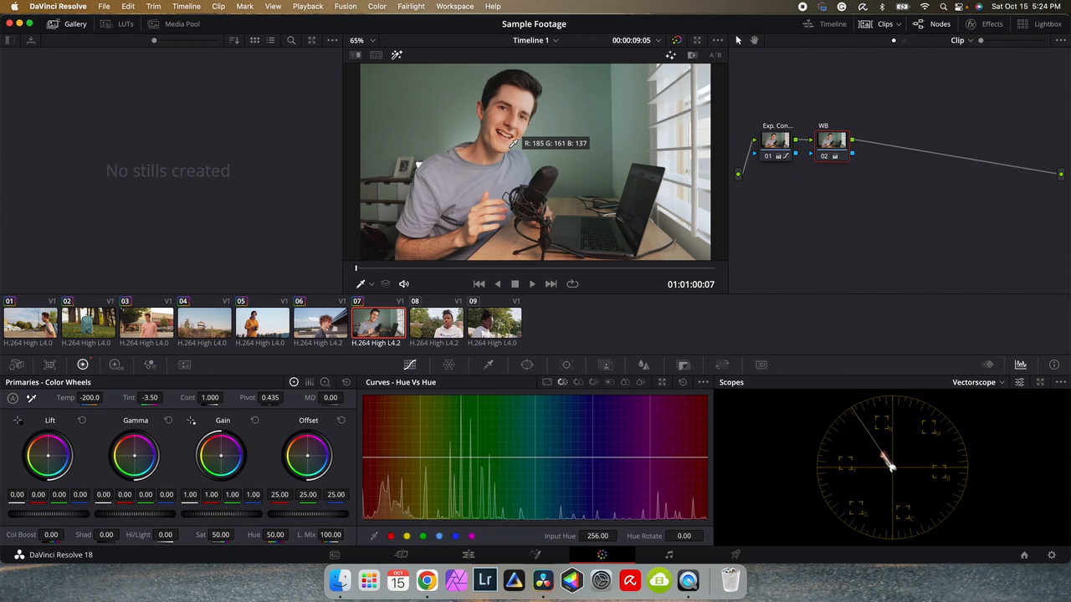
pyautogui.click(514, 144)
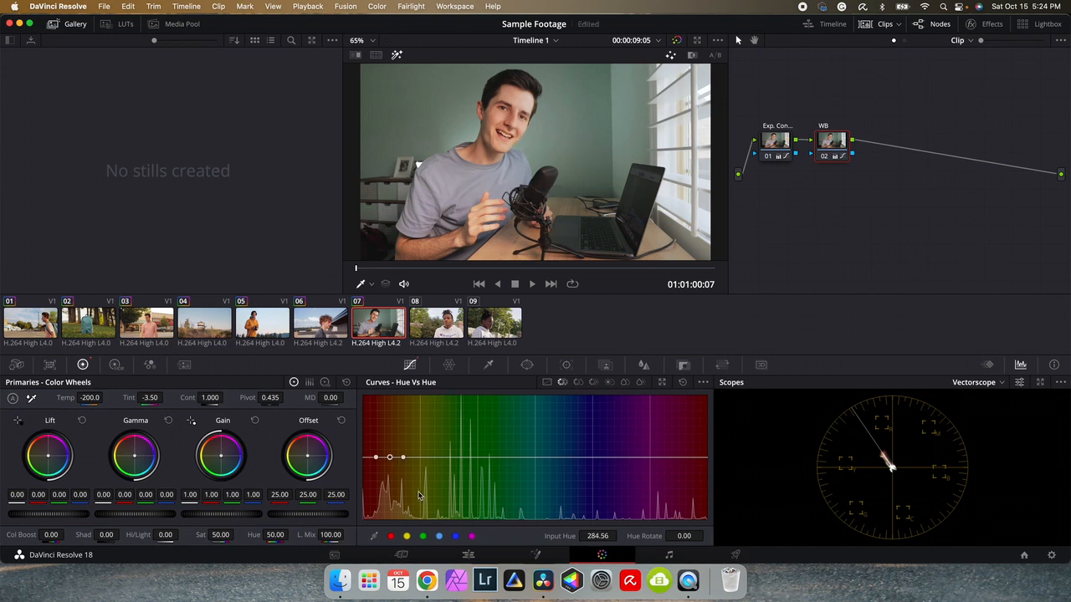
pyautogui.moveTo(390, 459); pyautogui.dragTo(389, 458)
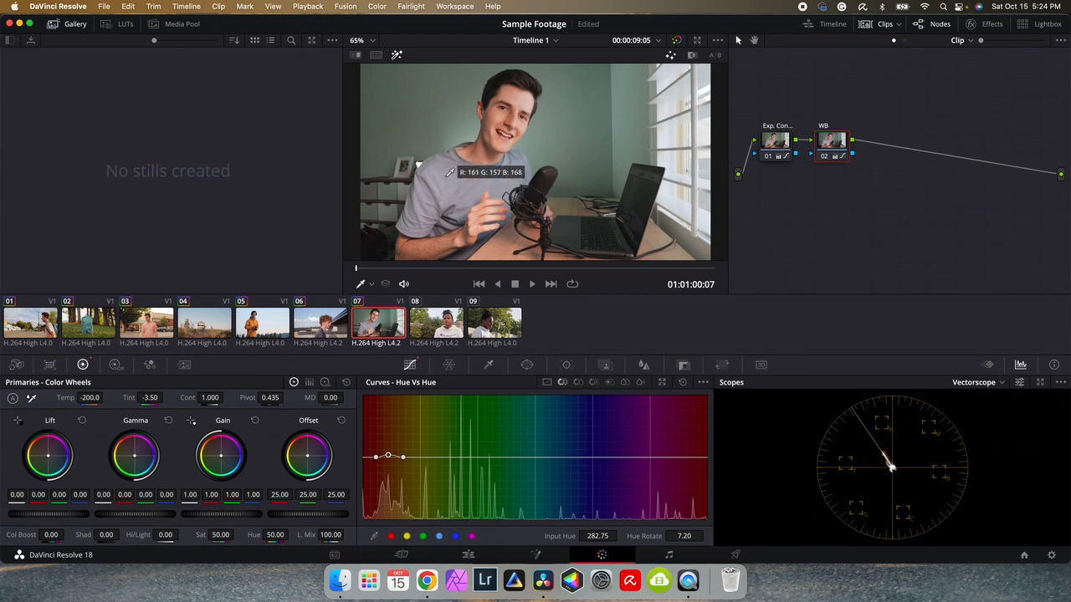
# Step: Sample the shirt, adjust its Hue Vs Hue point to input hue 190.86 with rotation -42.40, and compare with the WB node disabled
pyautogui.click(465, 186)
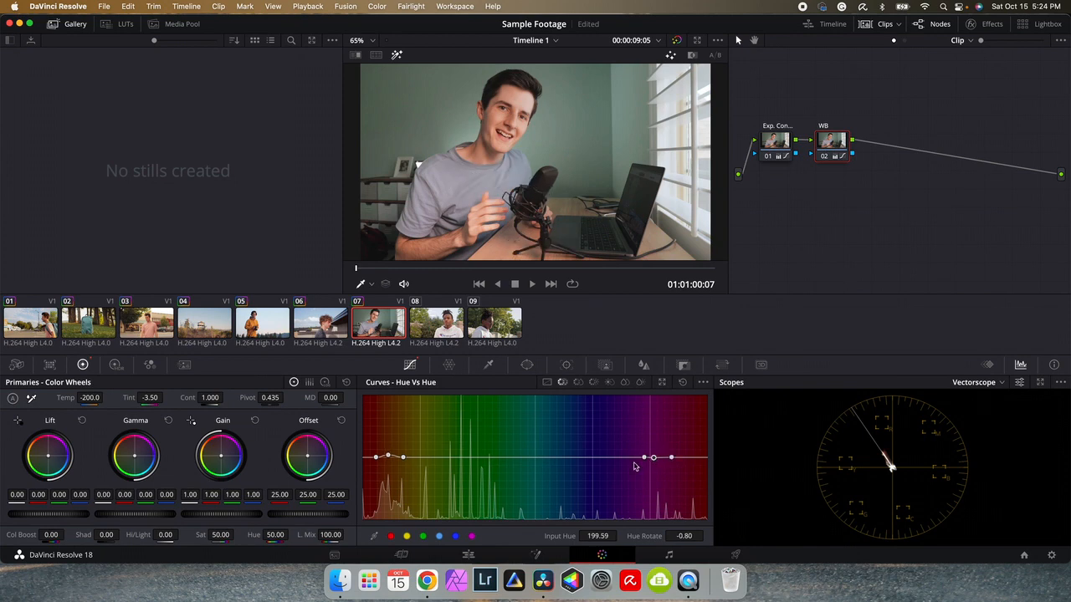
pyautogui.moveTo(658, 458)
pyautogui.mouseDown()
pyautogui.moveTo(634, 461)
pyautogui.moveTo(681, 461)
pyautogui.moveTo(595, 459)
pyautogui.moveTo(642, 444)
pyautogui.moveTo(645, 473)
pyautogui.mouseUp()
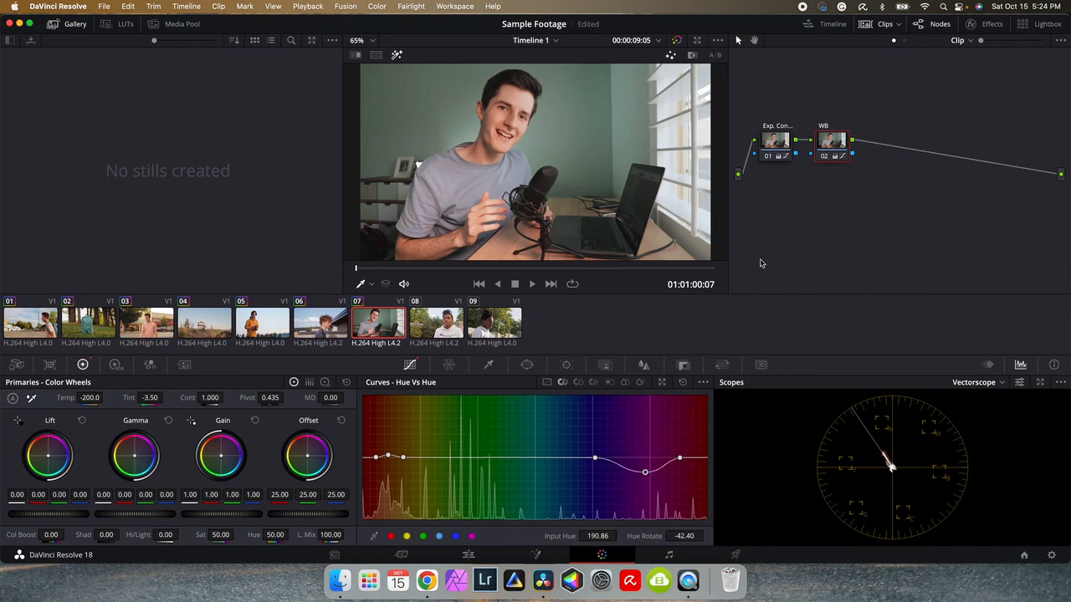
pyautogui.click(823, 157)
pyautogui.click(823, 158)
# Step: Temporarily re-enable the circular window to check the face, and narrow it over the white window blinds to check them on the vectorscope
pyautogui.click(526, 368)
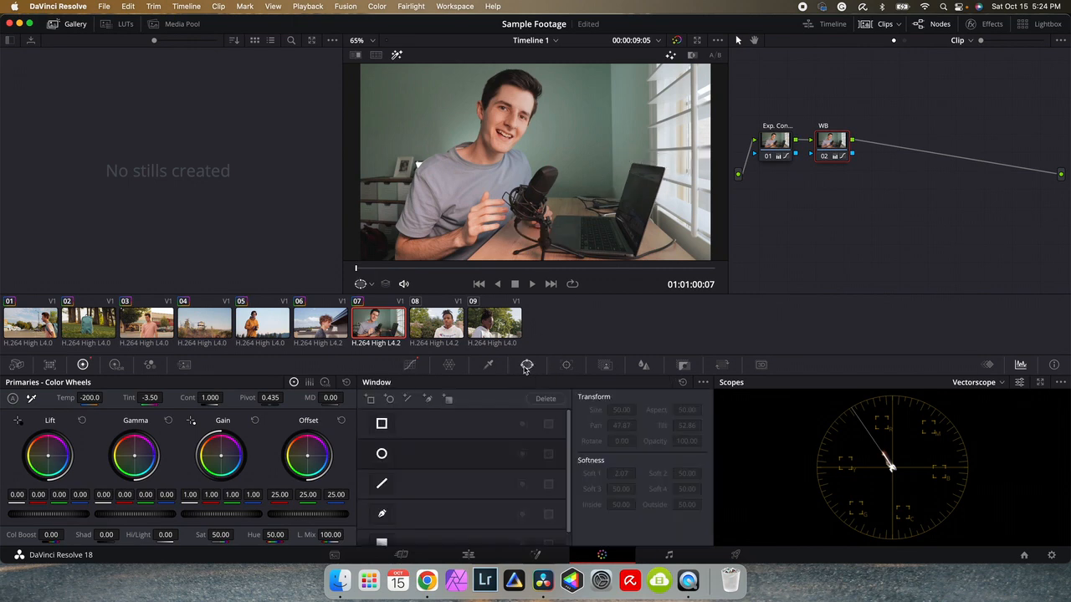
pyautogui.click(381, 454)
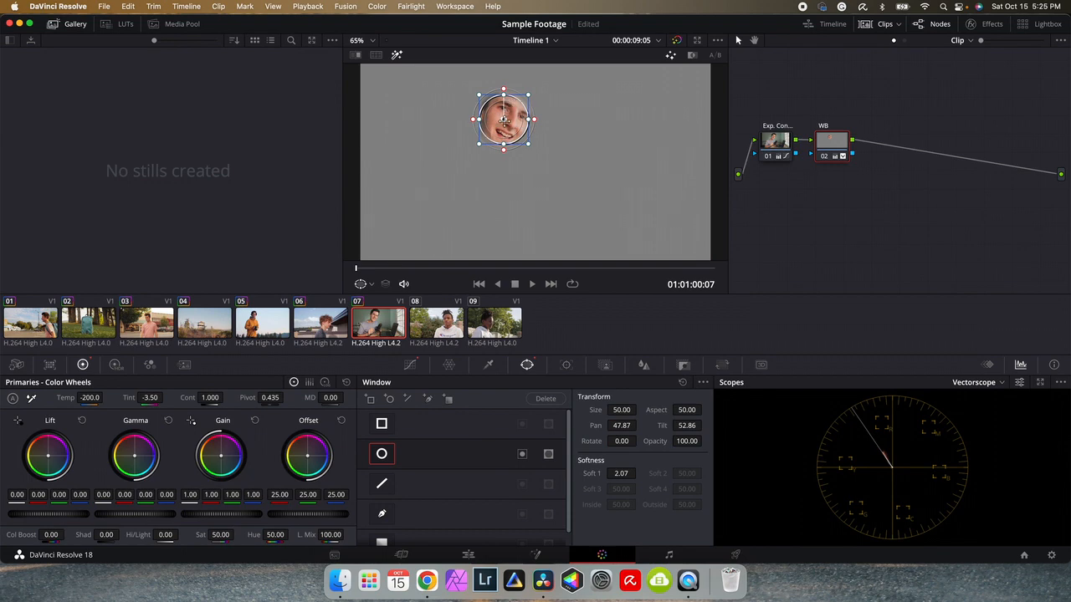
pyautogui.moveTo(503, 120); pyautogui.dragTo(659, 137)
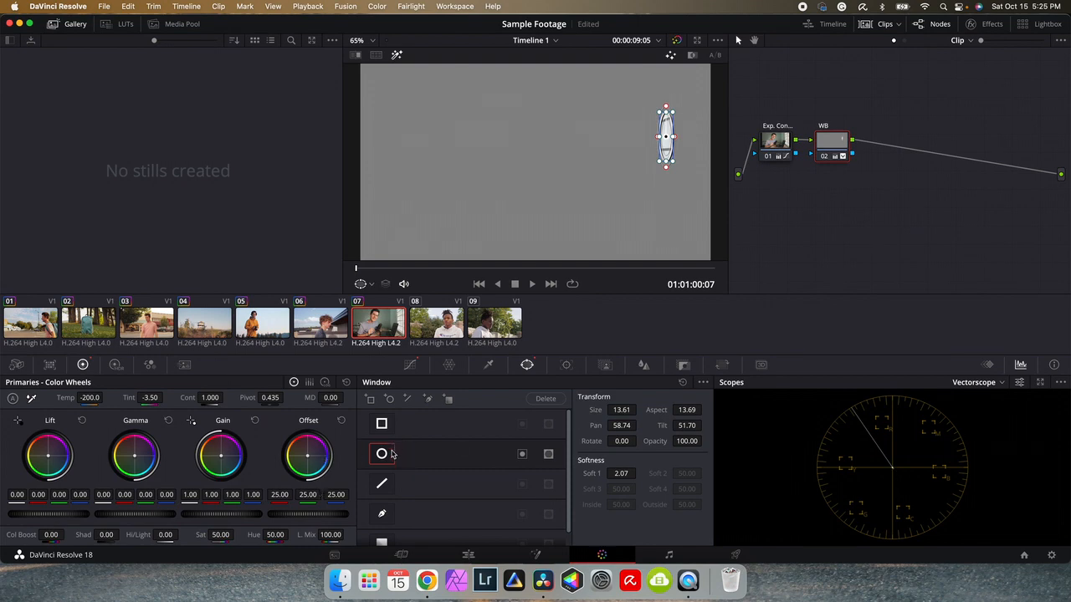
pyautogui.click(390, 451)
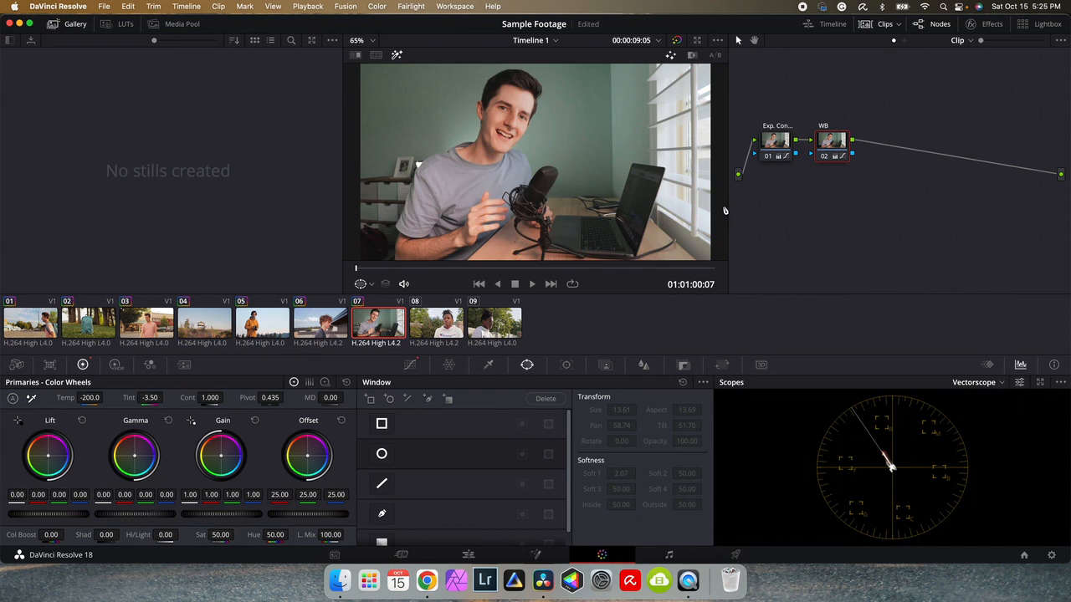
# Step: Add a serial node after clip 07's WB node, disable the WB node, and return to the custom curves
pyautogui.hotkey('alt', 's')
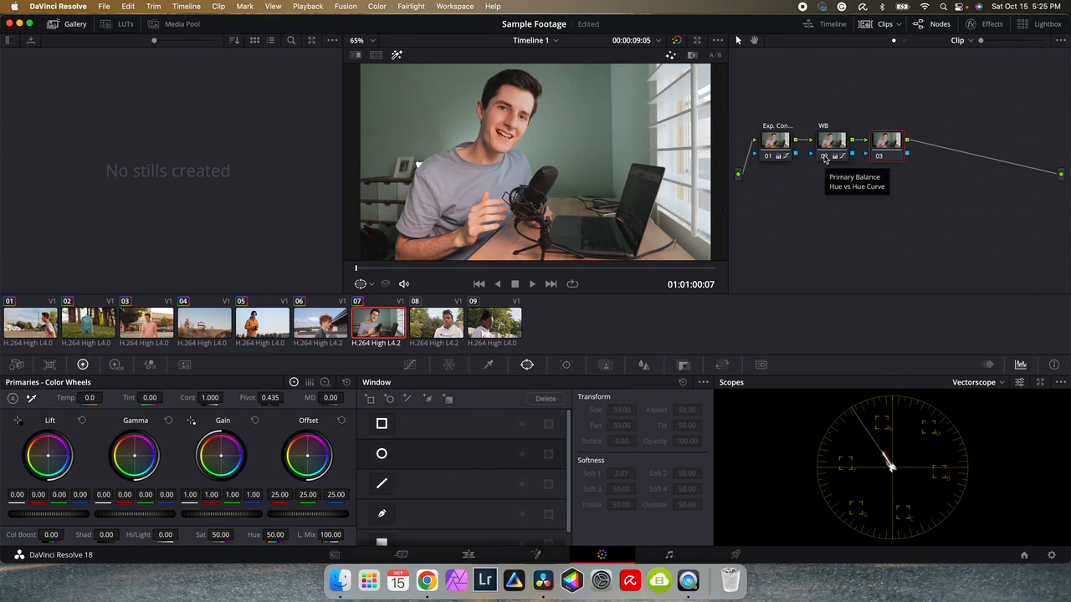
pyautogui.click(824, 158)
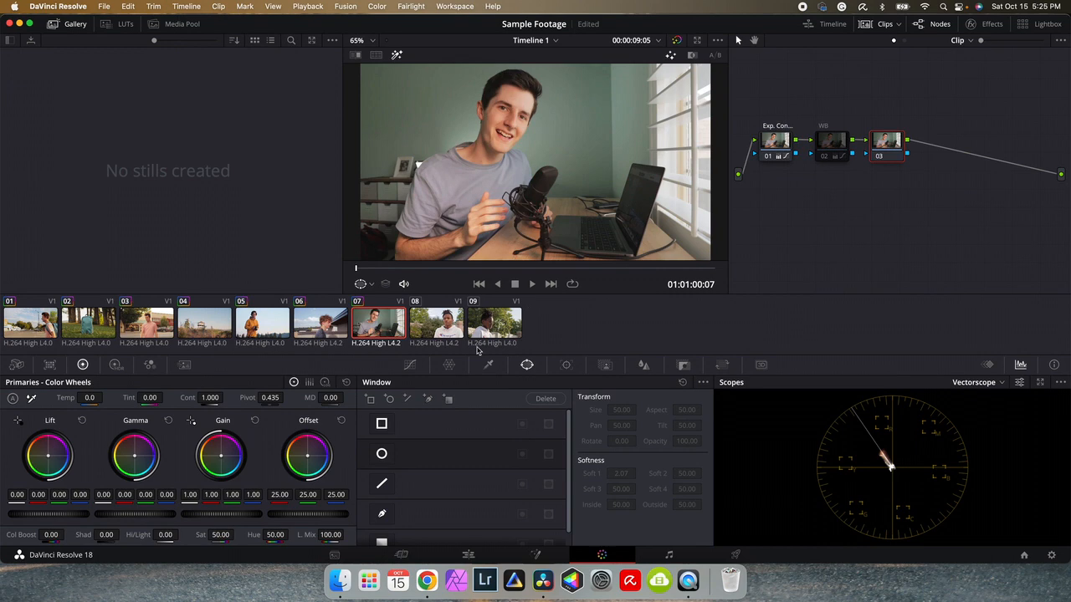
pyautogui.click(410, 365)
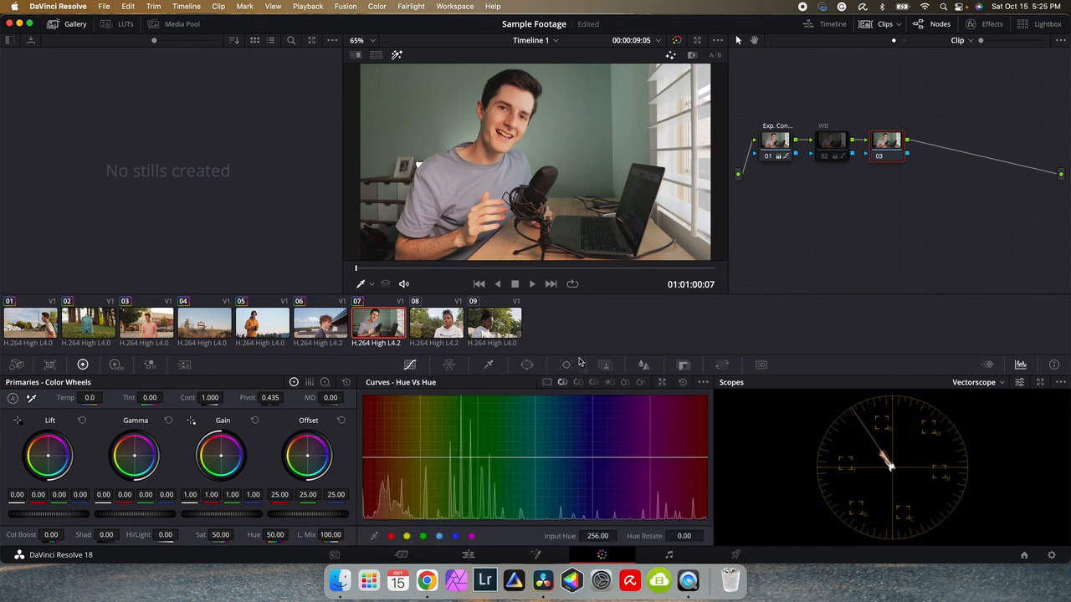
pyautogui.click(547, 383)
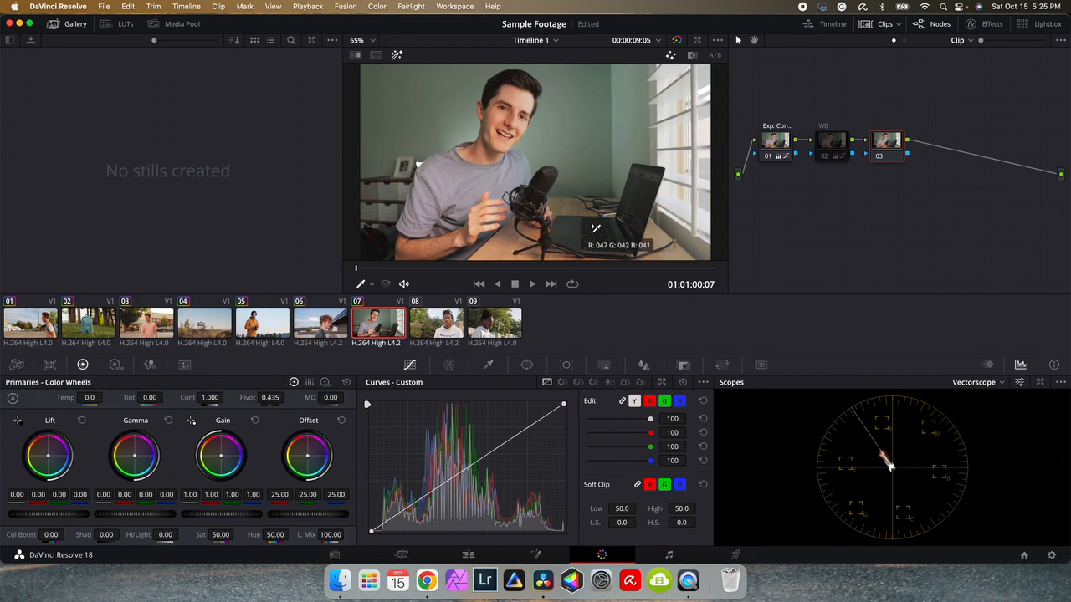
# Step: White-balance clip 07's node 03 by sampling two different spots on the white window blinds with the white balance picker
pyautogui.click(680, 205)
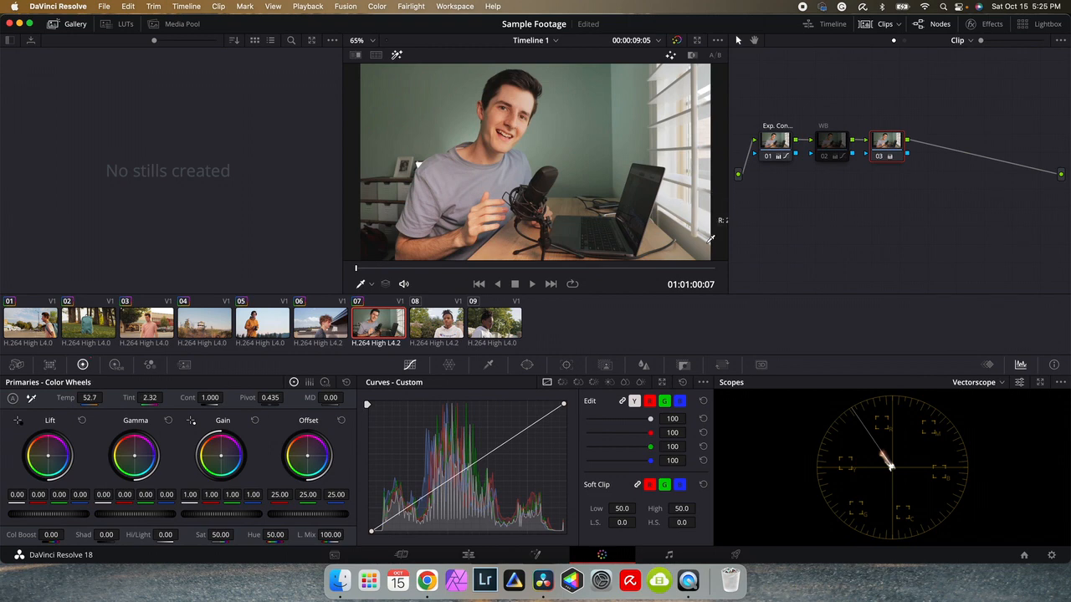
pyautogui.click(32, 397)
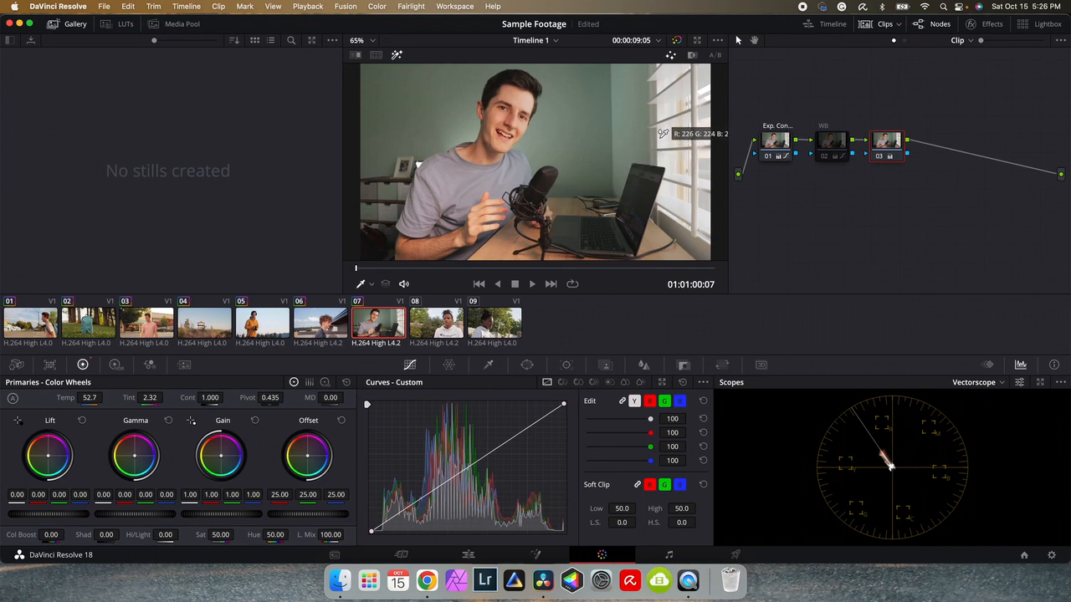
pyautogui.click(665, 135)
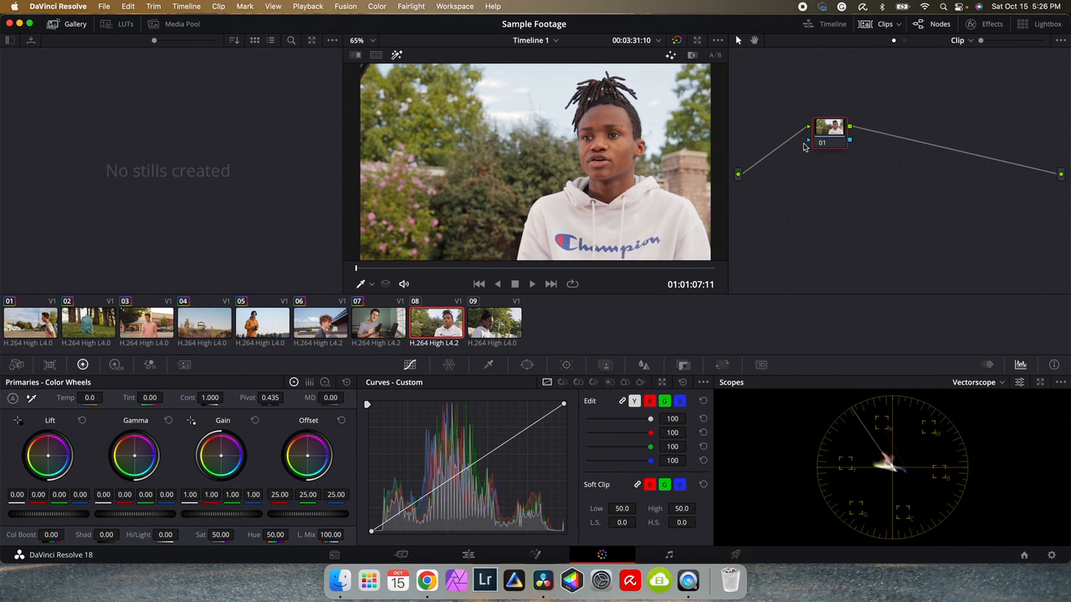
# Step: On clip 08, move node 01 toward the graph's start and set its saturation to 0
pyautogui.moveTo(825, 142); pyautogui.dragTo(799, 143)
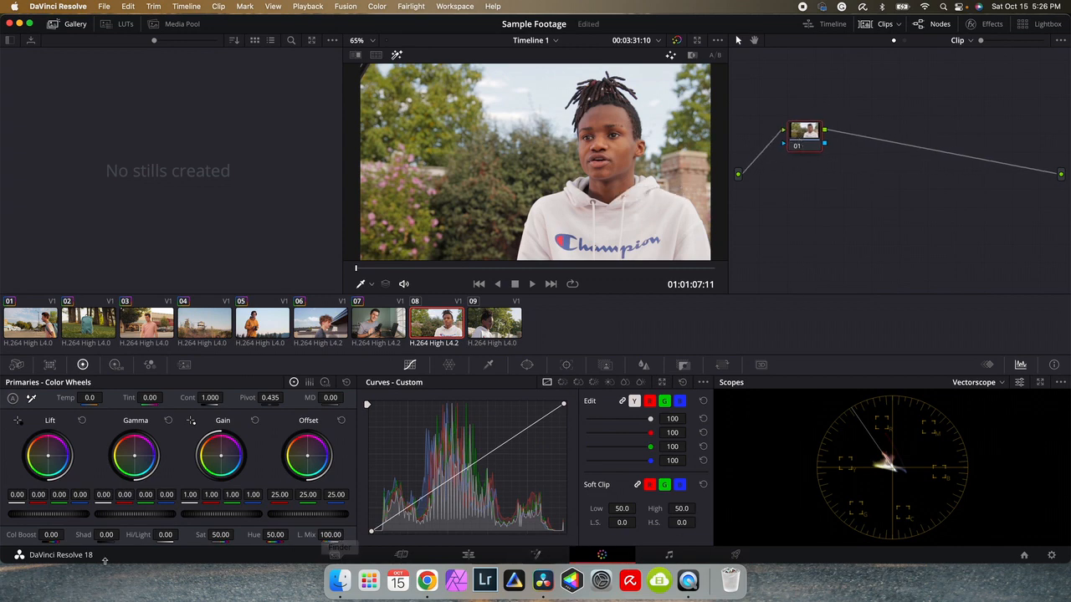
pyautogui.click(227, 538)
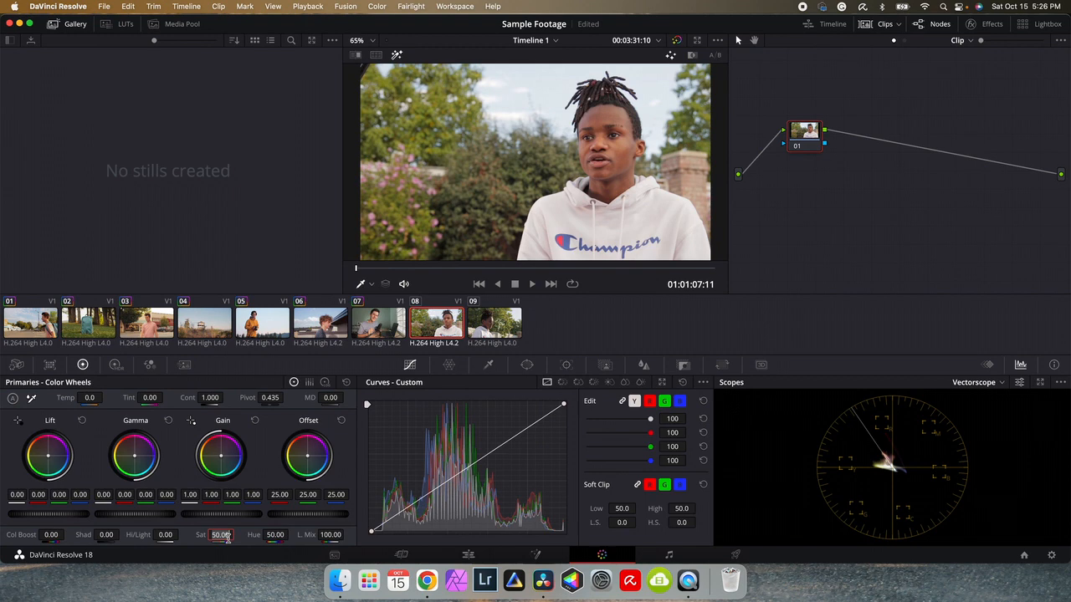
pyautogui.write('0')
pyautogui.press('Return')
# Step: Add a serial node labelled Contrast to clip 08 and shape its custom curve into a gentle S with lowered shadows and raised highlights
pyautogui.hotkey('alt', 's')
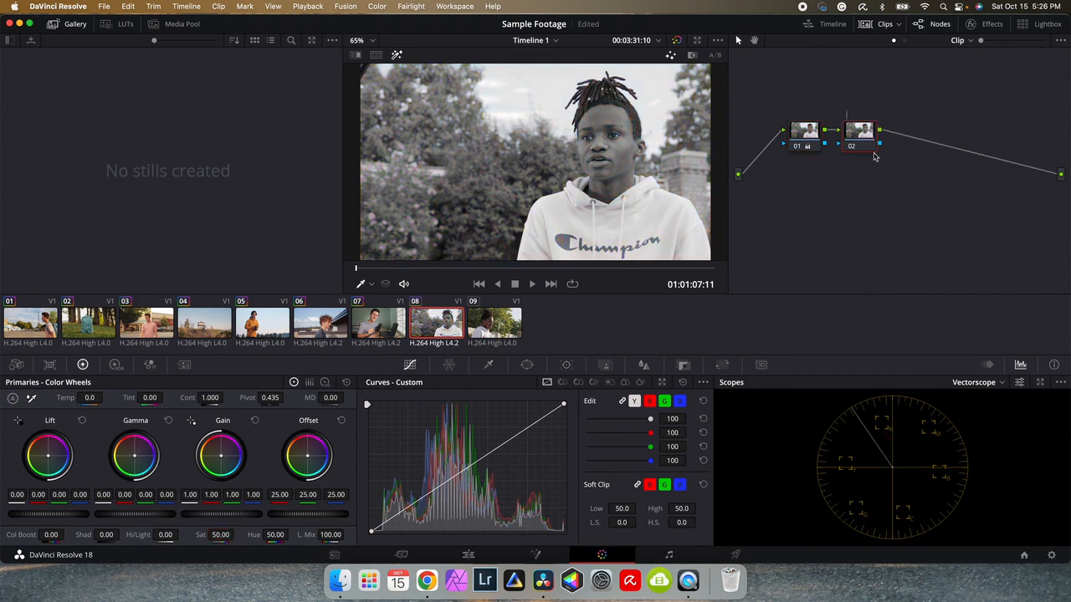
pyautogui.press('Return')
pyautogui.moveTo(411, 507); pyautogui.dragTo(412, 511)
pyautogui.moveTo(504, 451); pyautogui.dragTo(499, 444)
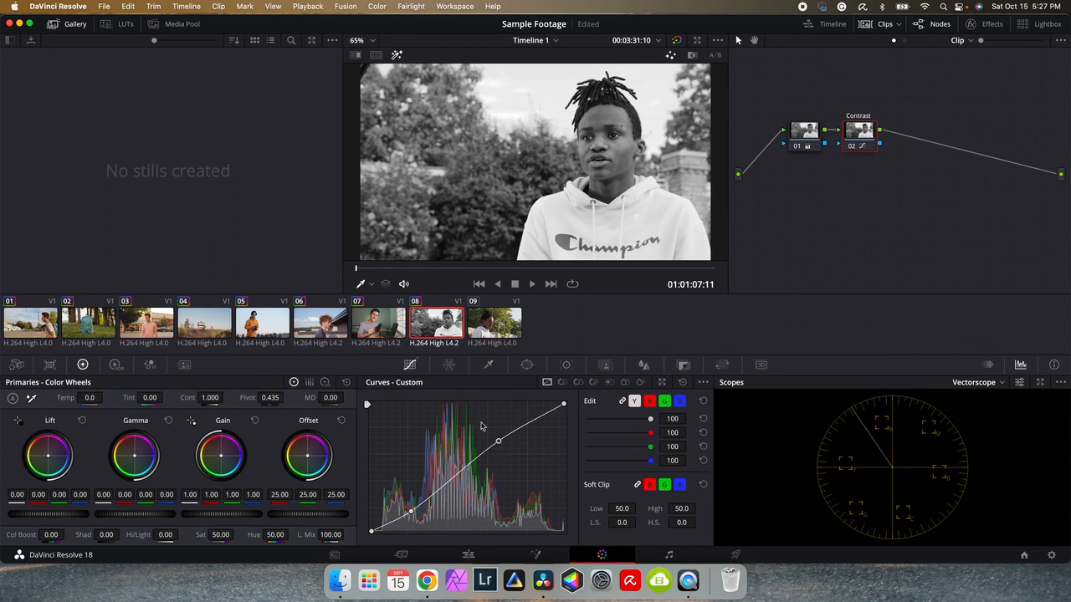
# Step: After checking clip 08 in colour, delete its desaturated node 01 and move the Contrast node toward the graph's start
pyautogui.click(797, 147)
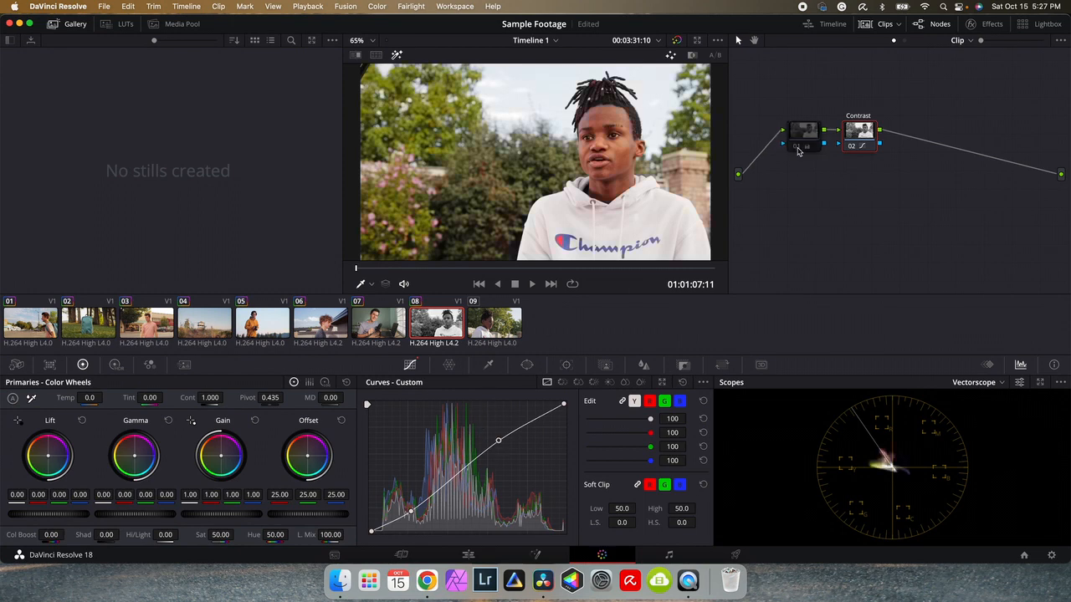
pyautogui.click(852, 149)
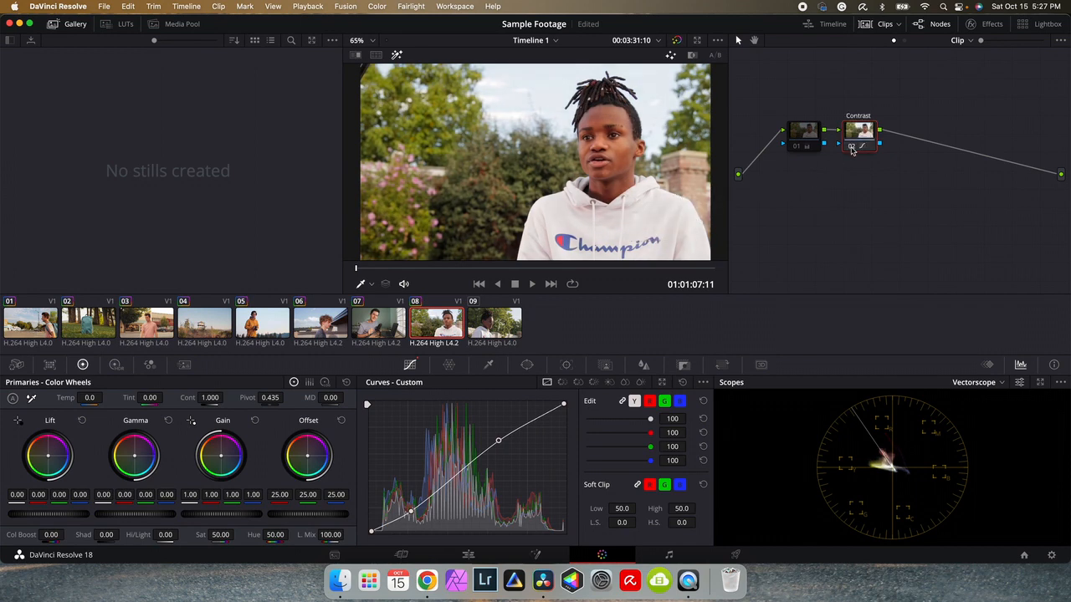
pyautogui.click(806, 134)
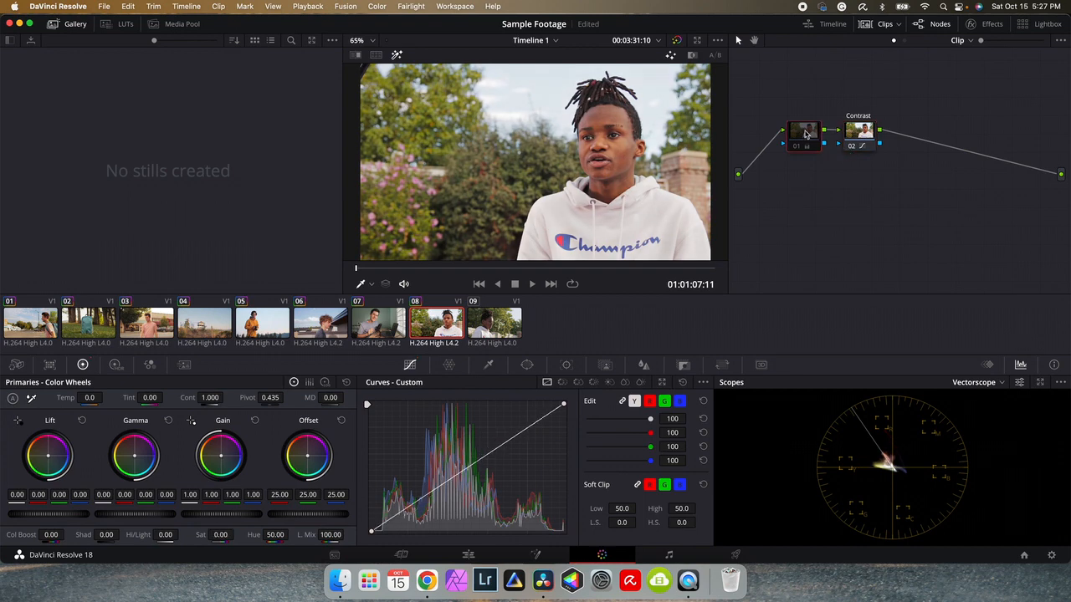
pyautogui.press('Delete')
pyautogui.moveTo(858, 131); pyautogui.dragTo(792, 141)
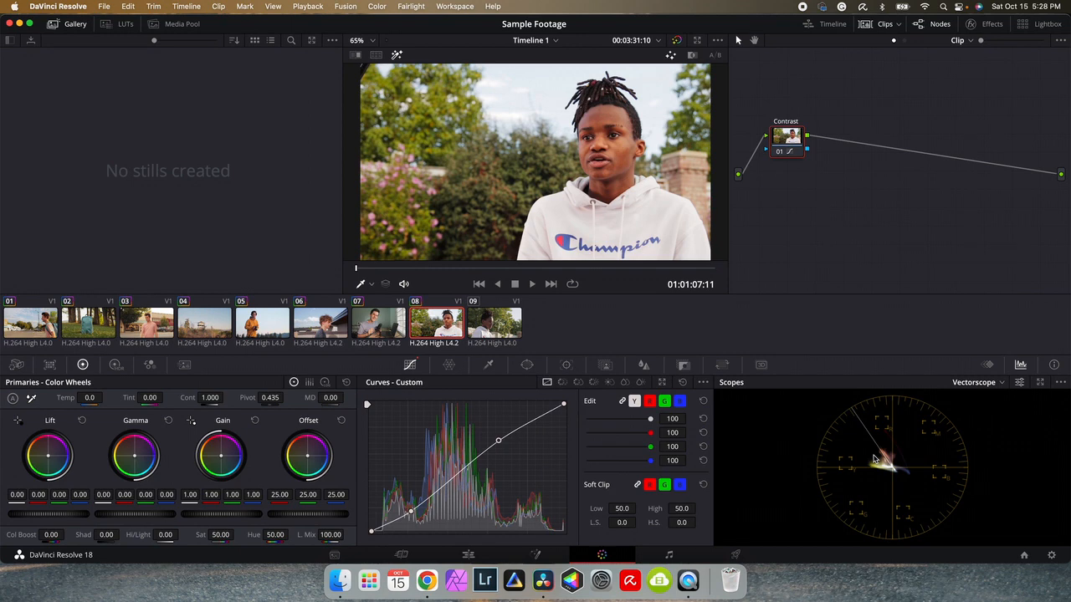
# Step: On clip 09, move node 01 toward the graph's start and set its saturation to 0
pyautogui.click(502, 335)
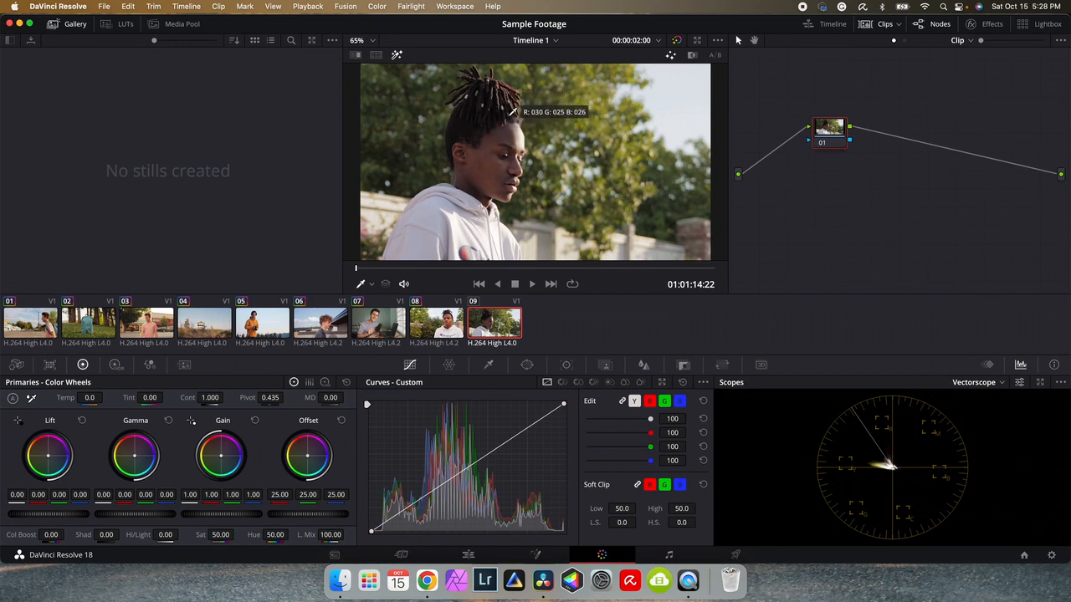
pyautogui.moveTo(816, 128); pyautogui.dragTo(767, 141)
pyautogui.doubleClick(220, 535)
pyautogui.write('0')
pyautogui.press('Return')
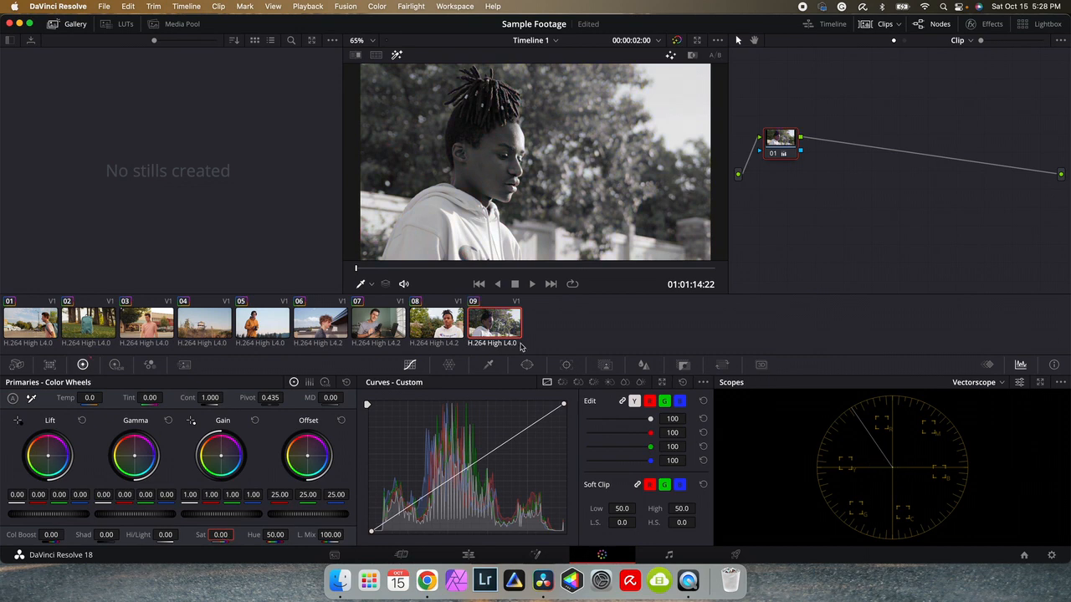
# Step: Add a serial node after clip 09's desaturated node and raise its gamma to 0.07
pyautogui.hotkey('alt', 's')
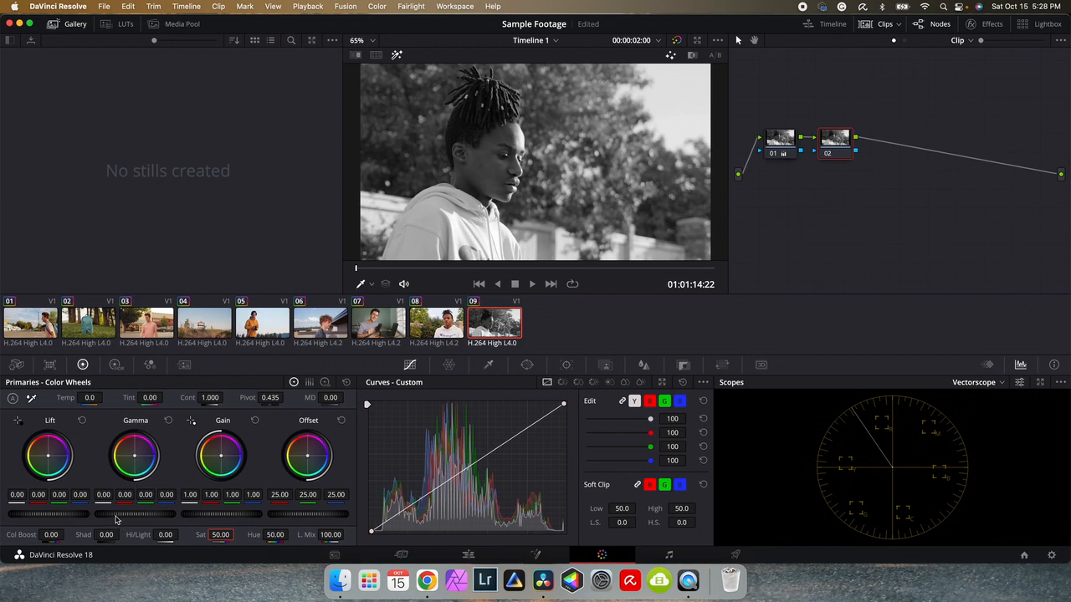
pyautogui.moveTo(115, 520); pyautogui.dragTo(146, 520)
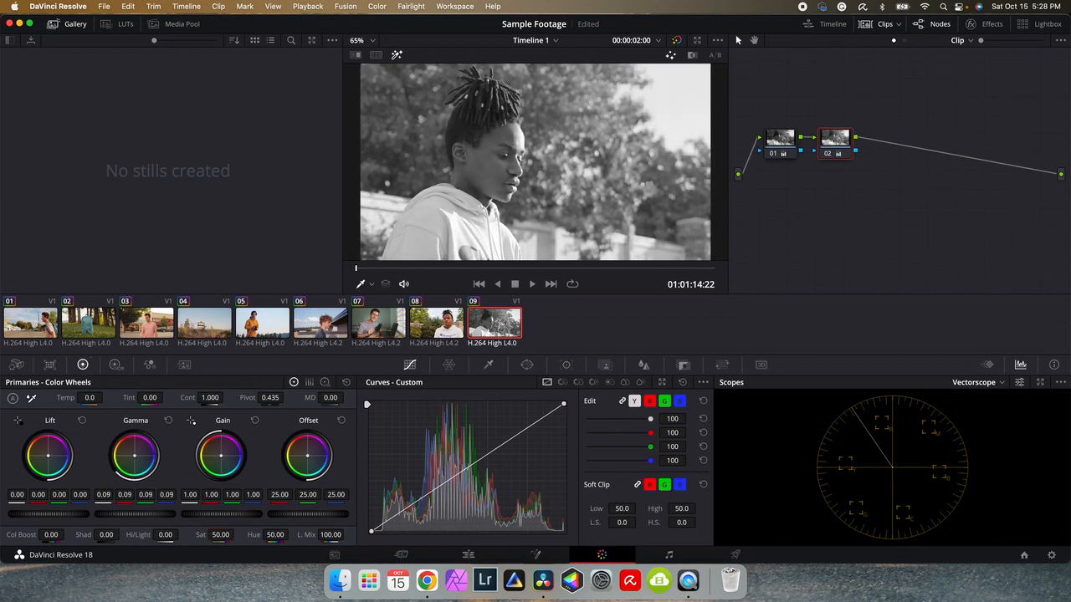
pyautogui.moveTo(146, 515); pyautogui.dragTo(148, 516)
pyautogui.moveTo(136, 515); pyautogui.dragTo(139, 516)
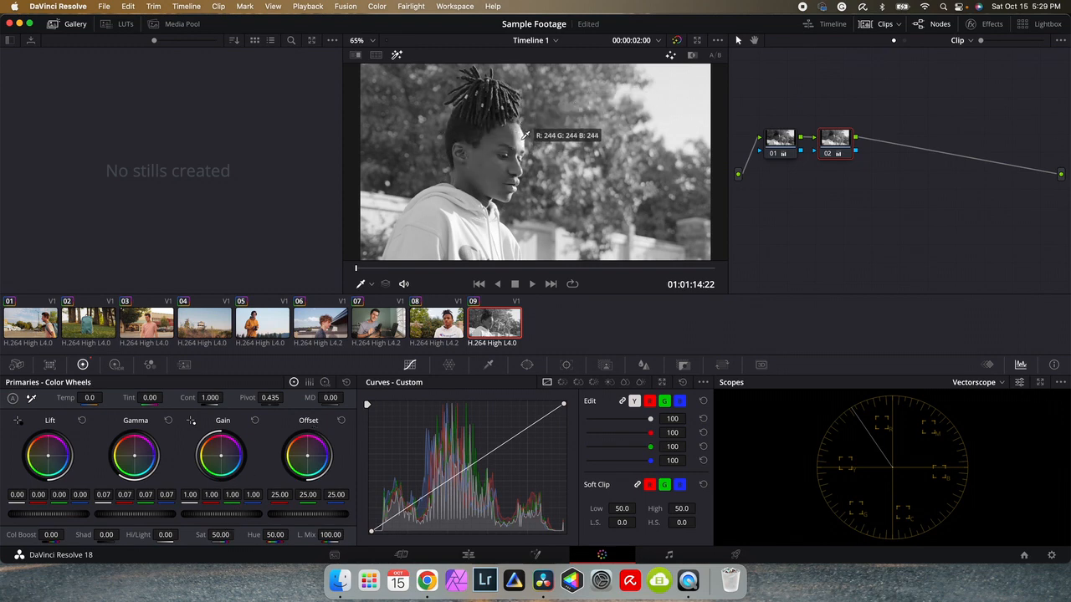
# Step: Switch the scope to Waveform and lower the gain of clip 09's node 02 to 0.86
pyautogui.click(968, 385)
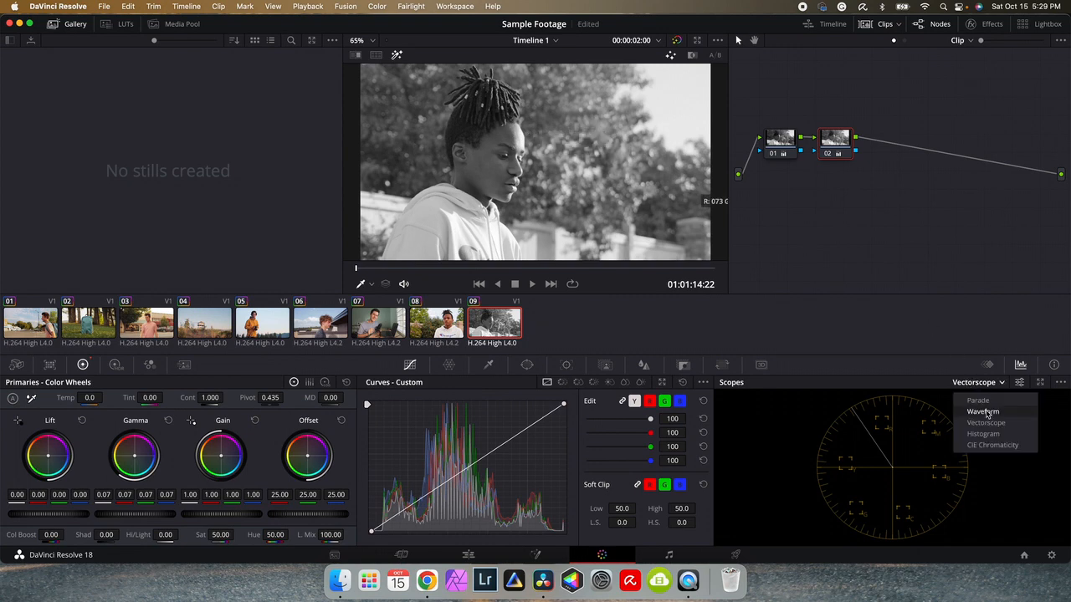
pyautogui.click(975, 415)
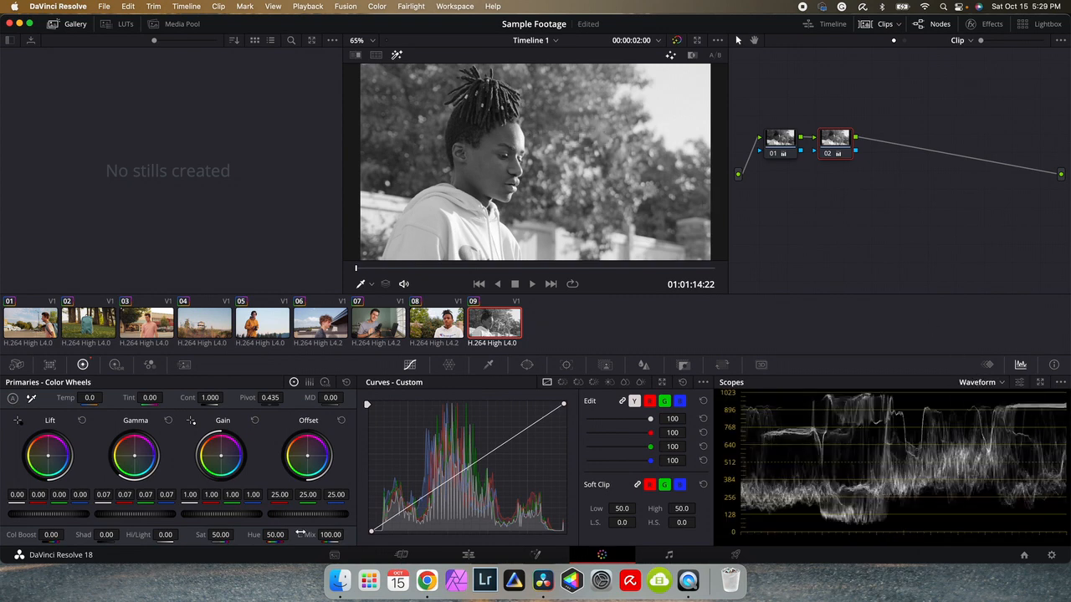
pyautogui.moveTo(226, 514); pyautogui.dragTo(212, 519)
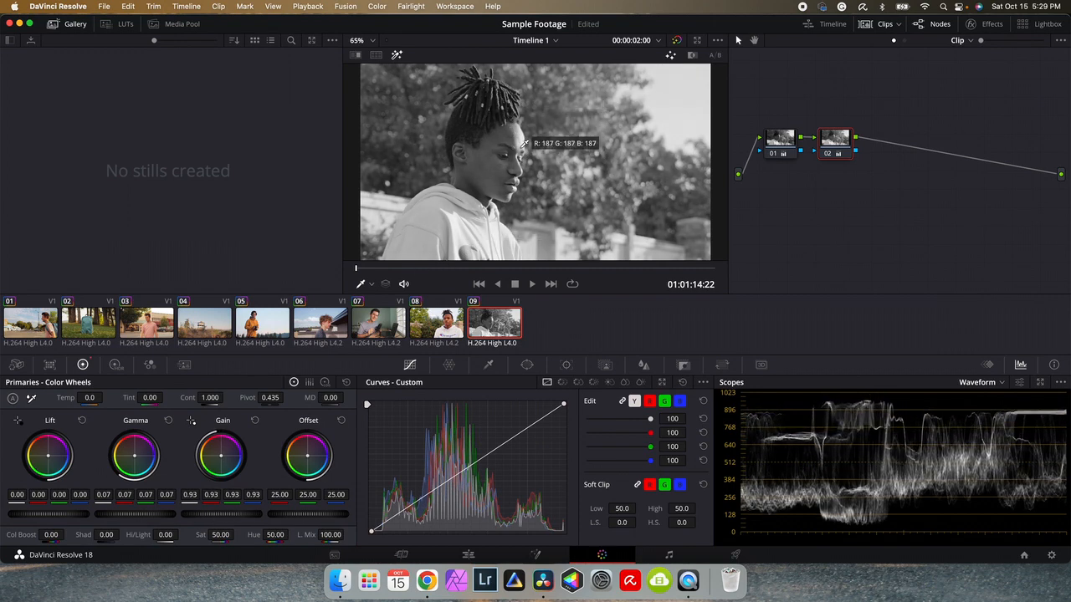
pyautogui.moveTo(213, 514); pyautogui.dragTo(204, 514)
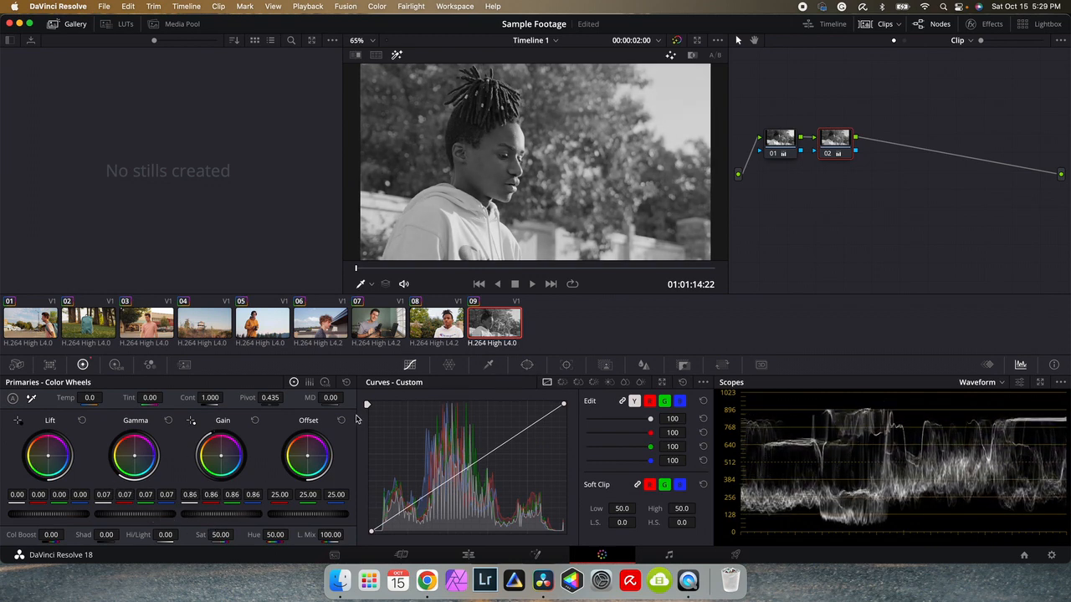
# Step: Add shadow, lower-midtone and raised upper-midtone points to node 02's custom curve, and disable node 01 to view clip 09 in colour
pyautogui.moveTo(404, 509); pyautogui.dragTo(427, 492)
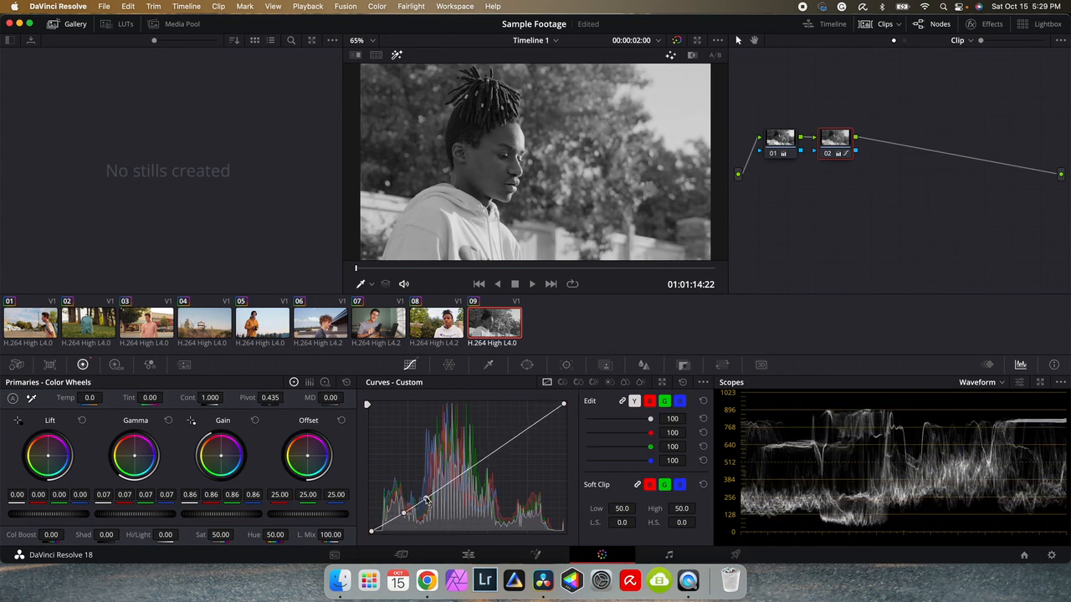
pyautogui.moveTo(483, 457); pyautogui.dragTo(482, 454)
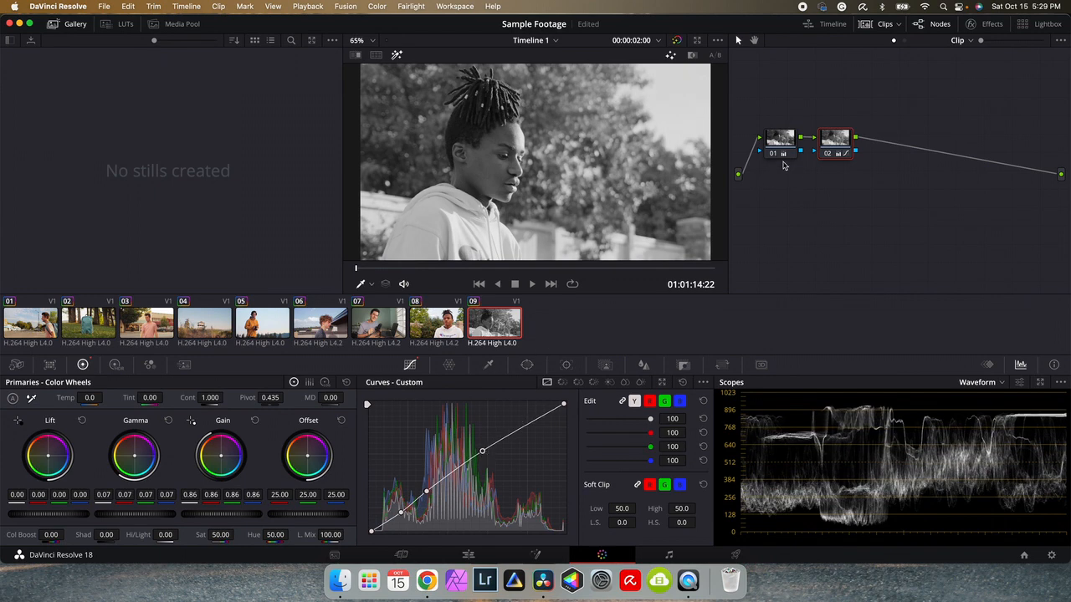
pyautogui.click(772, 154)
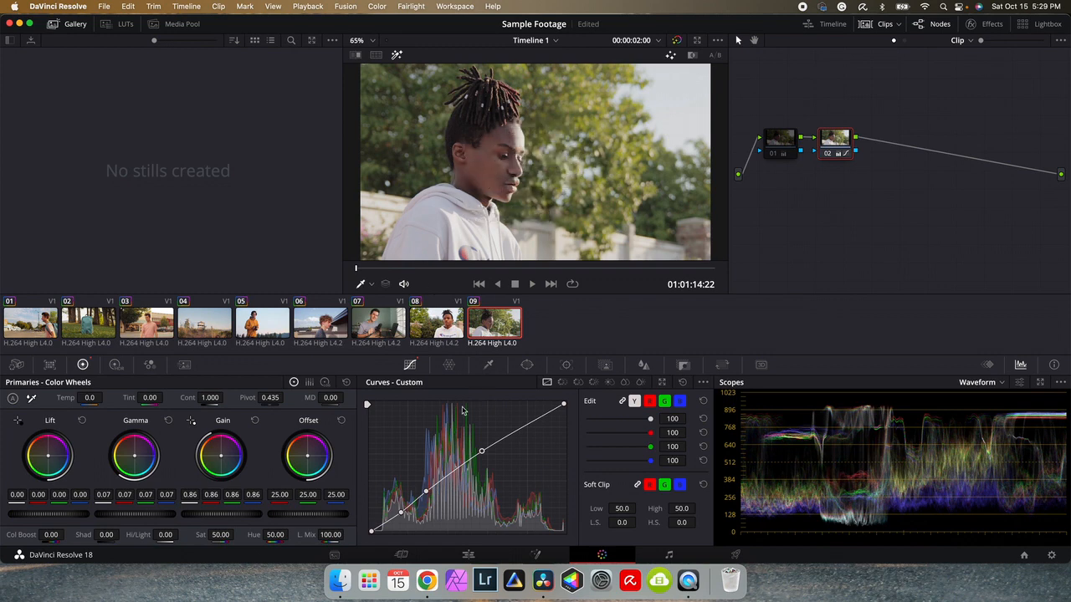
# Step: Refine node 02's custom curve by slightly lowering both midtone points and shifting the black point inward to deepen the shadows
pyautogui.moveTo(401, 512); pyautogui.dragTo(401, 514)
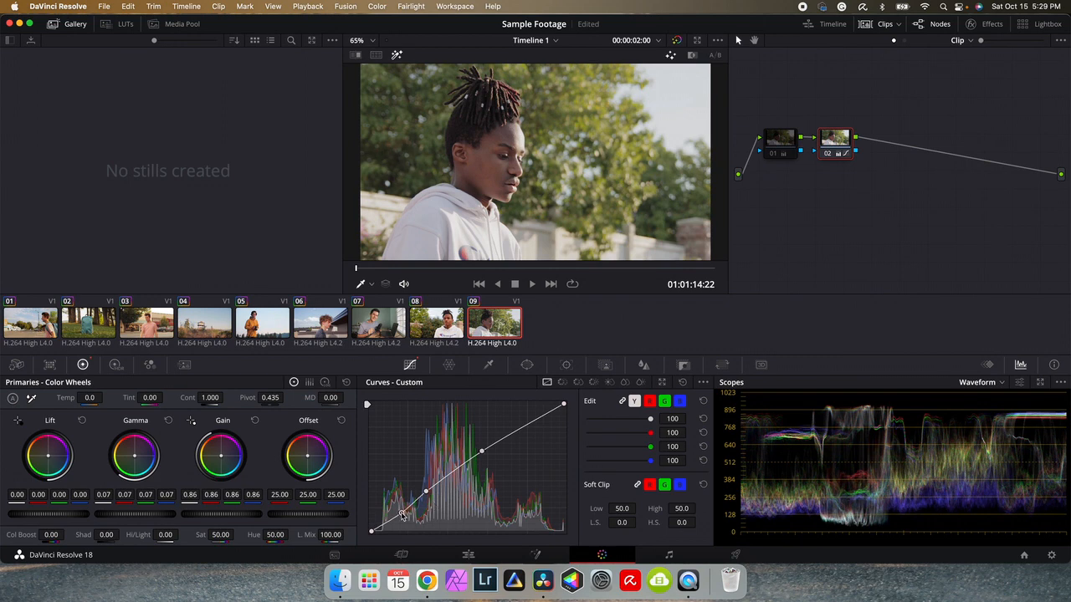
pyautogui.moveTo(402, 514); pyautogui.dragTo(429, 492)
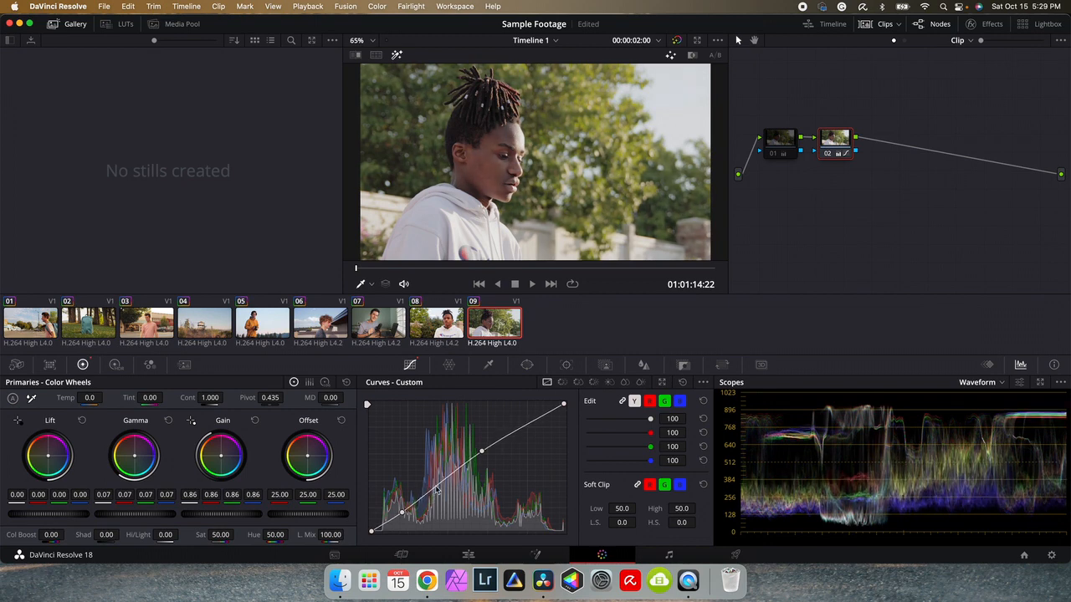
pyautogui.moveTo(481, 451); pyautogui.dragTo(478, 456)
pyautogui.moveTo(426, 494); pyautogui.dragTo(425, 498)
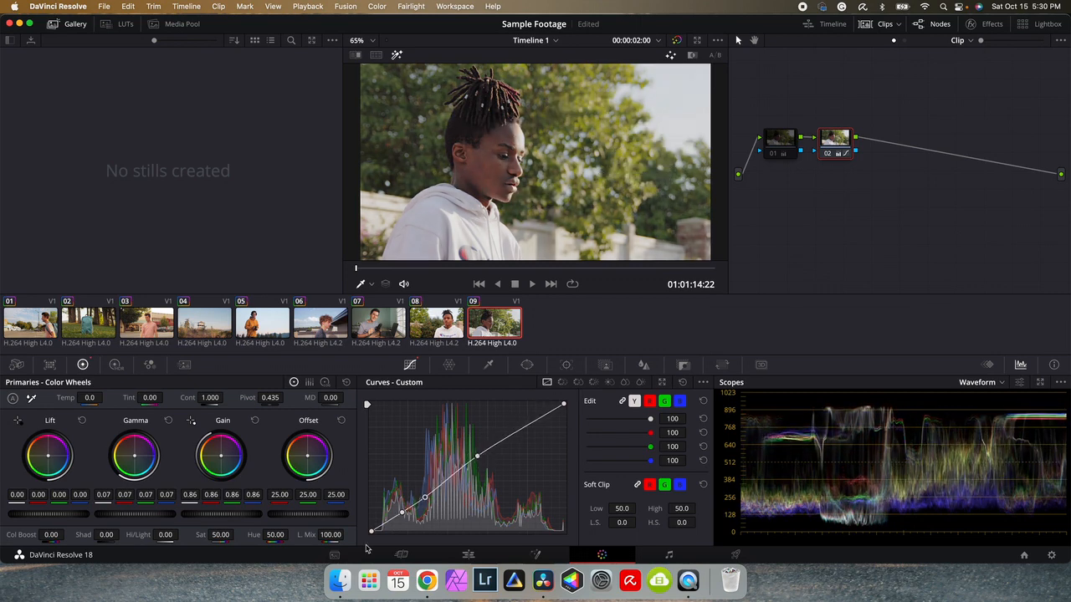
pyautogui.moveTo(373, 533); pyautogui.dragTo(383, 534)
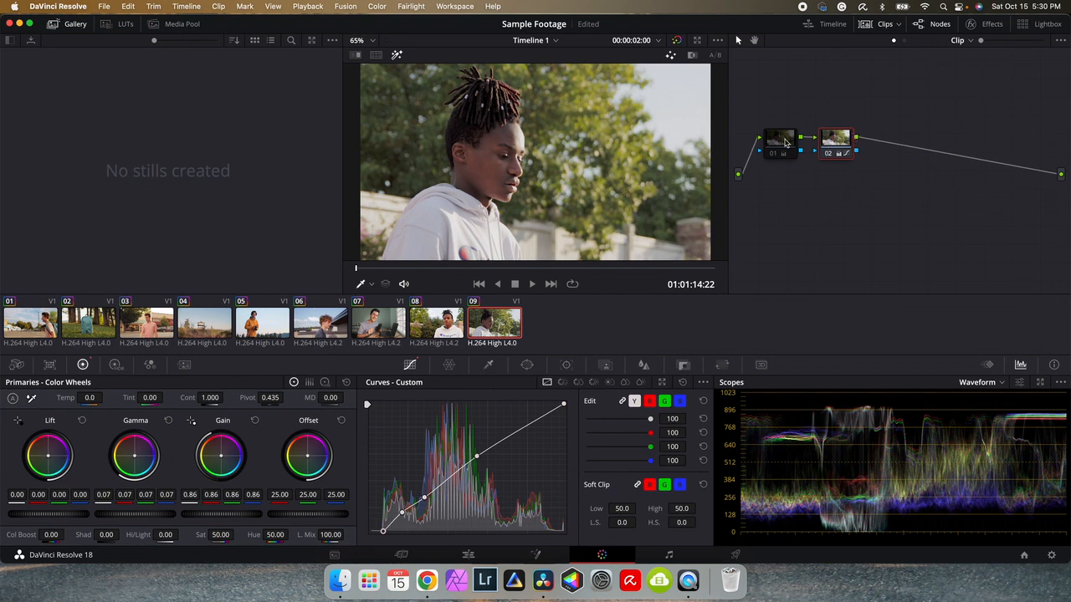
# Step: Delete clip 09's desaturated node 01, give the remaining node a label starting "Exp. Con", and move it toward the graph's start
pyautogui.click(784, 142)
pyautogui.press('Delete')
pyautogui.rightClick(850, 142)
pyautogui.click(864, 166)
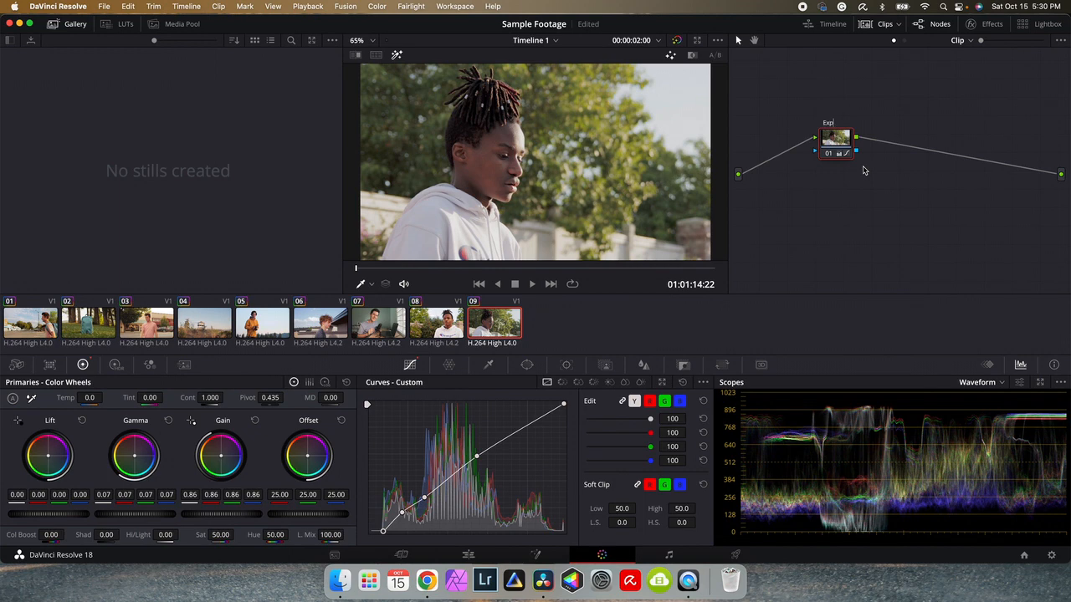
pyautogui.press('Return')
pyautogui.moveTo(841, 148); pyautogui.dragTo(789, 152)
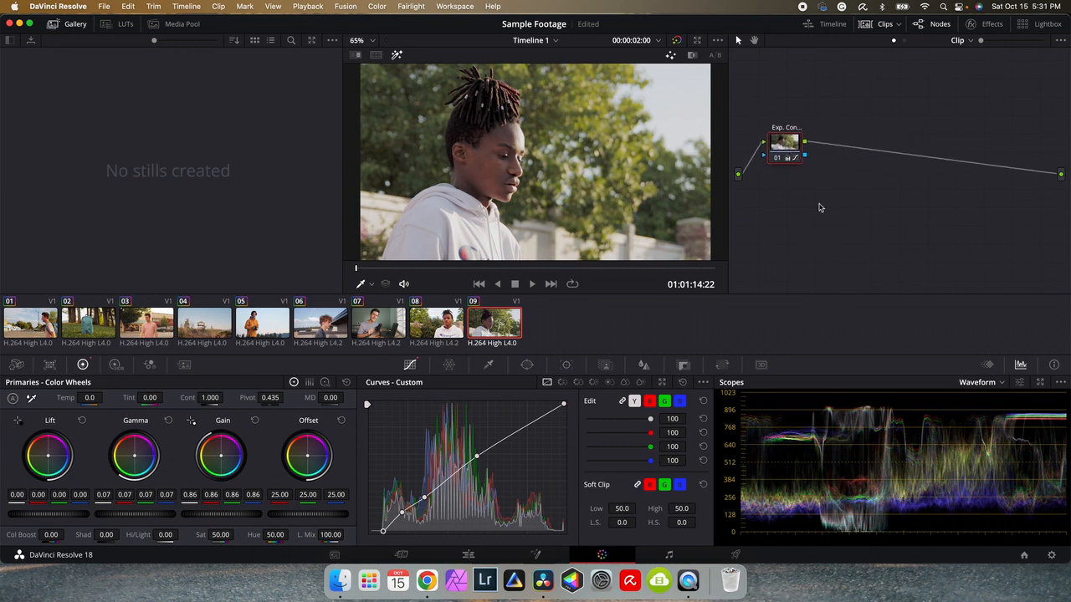